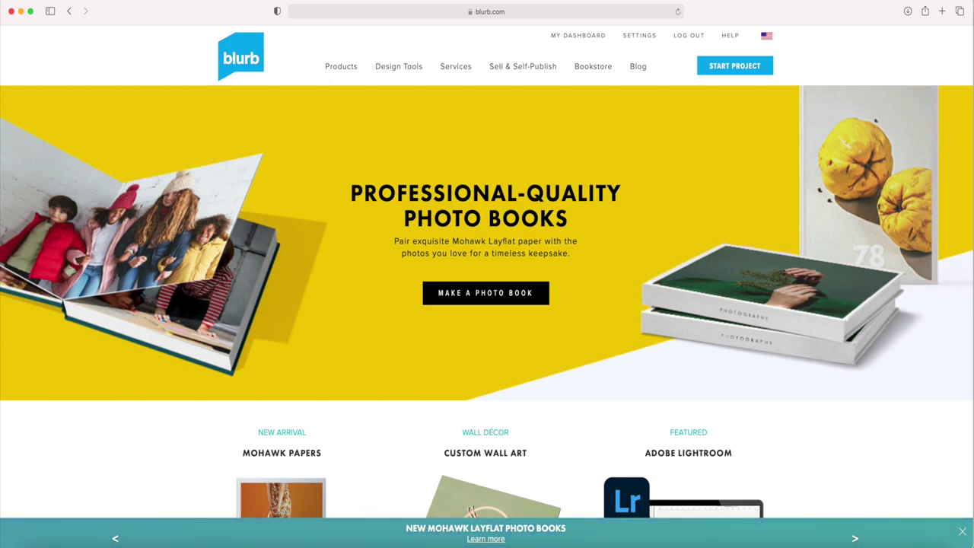
Go to blurb.com and open the page for its Adobe InDesign design tool plug-in
click(261, 274)
text(blurb.com)
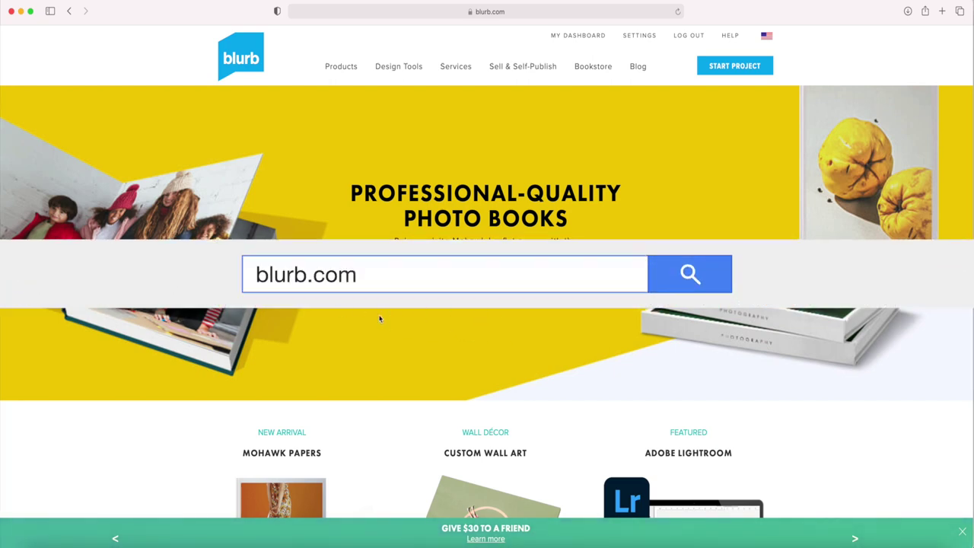
mouse_move(407, 69)
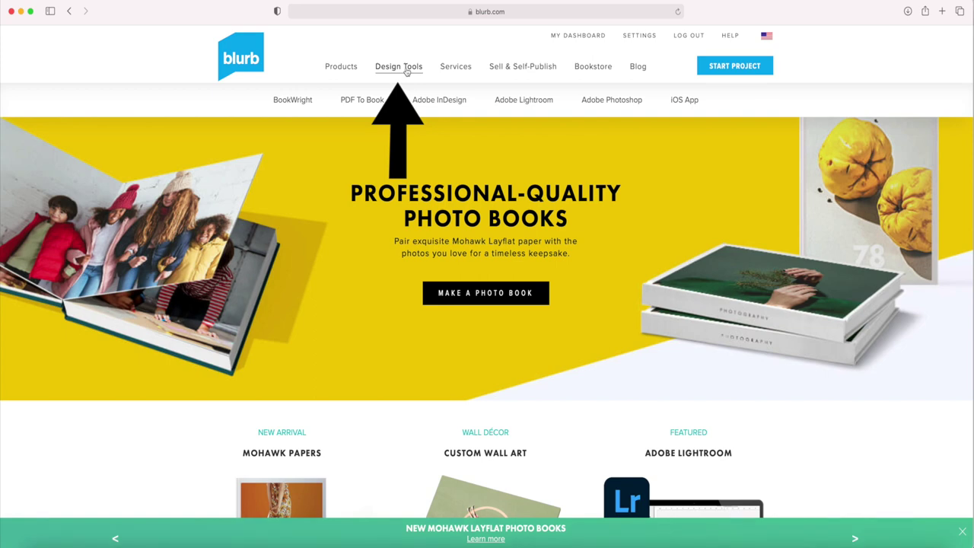
click(447, 103)
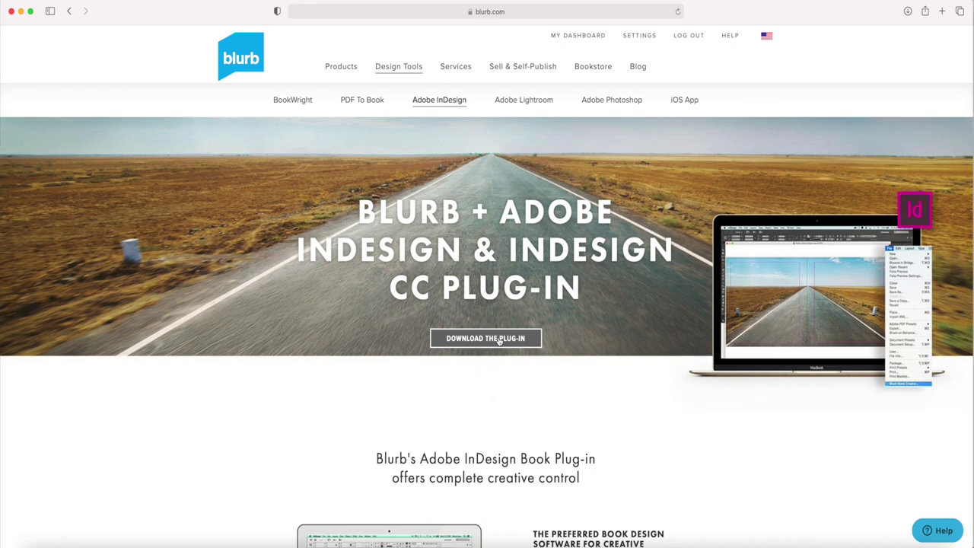
Switch to Adobe InDesign and open the Blurb Book Creator
click(837, 545)
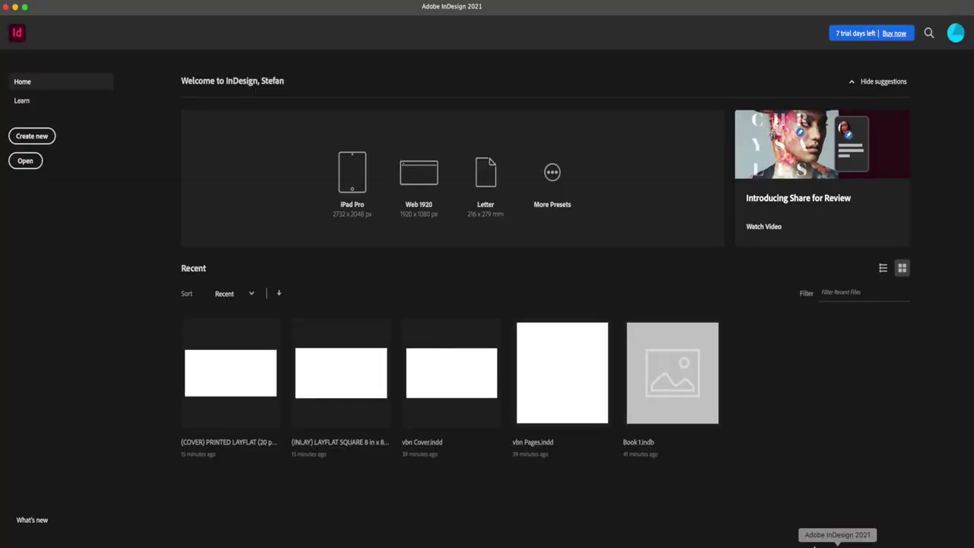
click(68, 1)
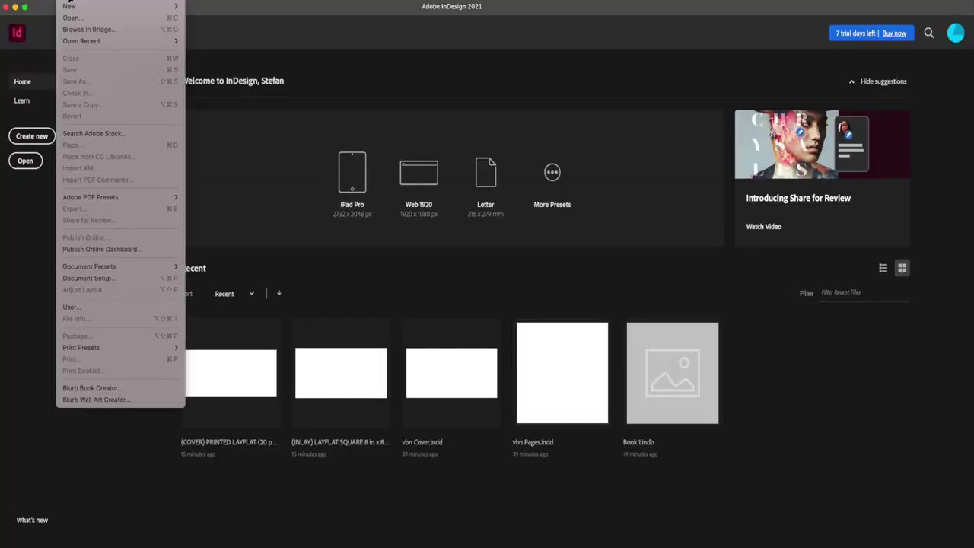
click(127, 391)
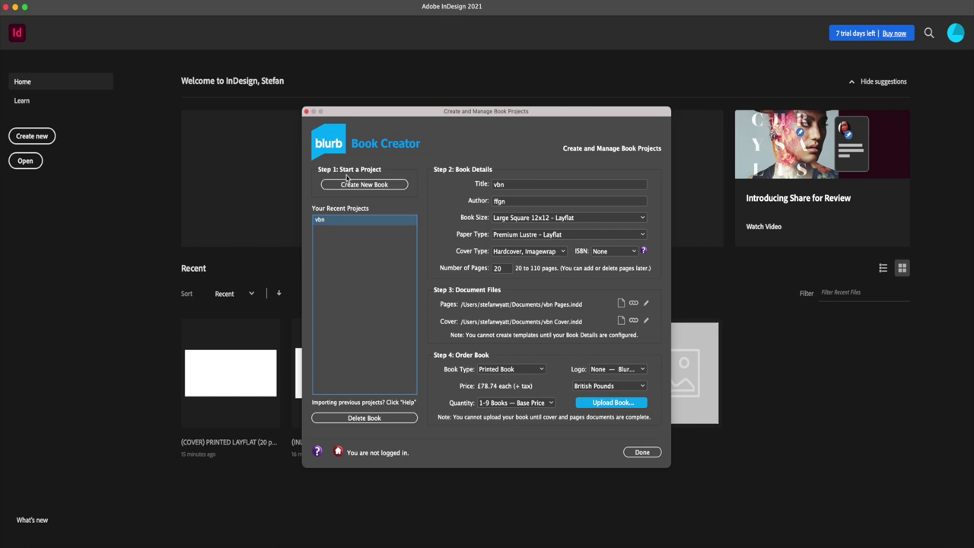
Create a new book project with the title "dghdfgh" and the author "fdghdfghfg"
click(364, 187)
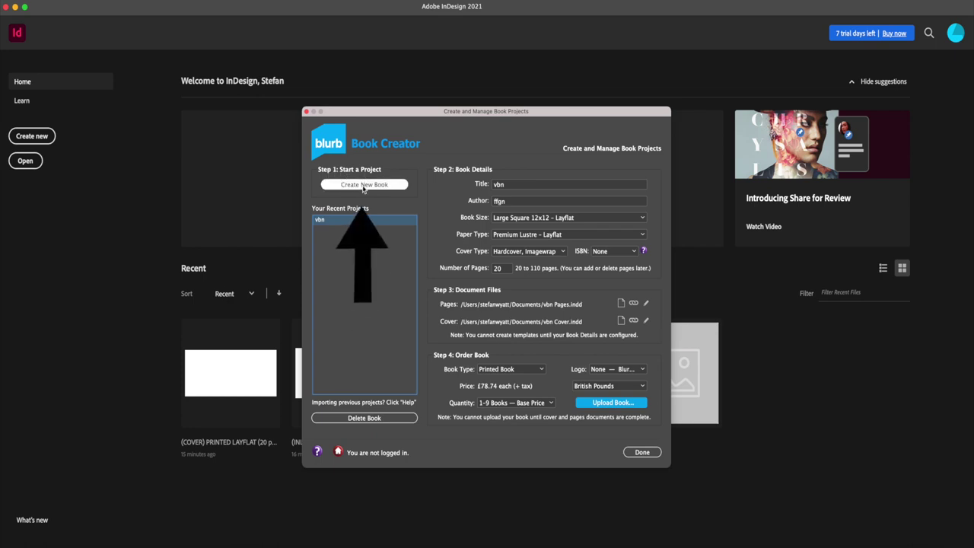
click(511, 184)
text(dghdfgh)
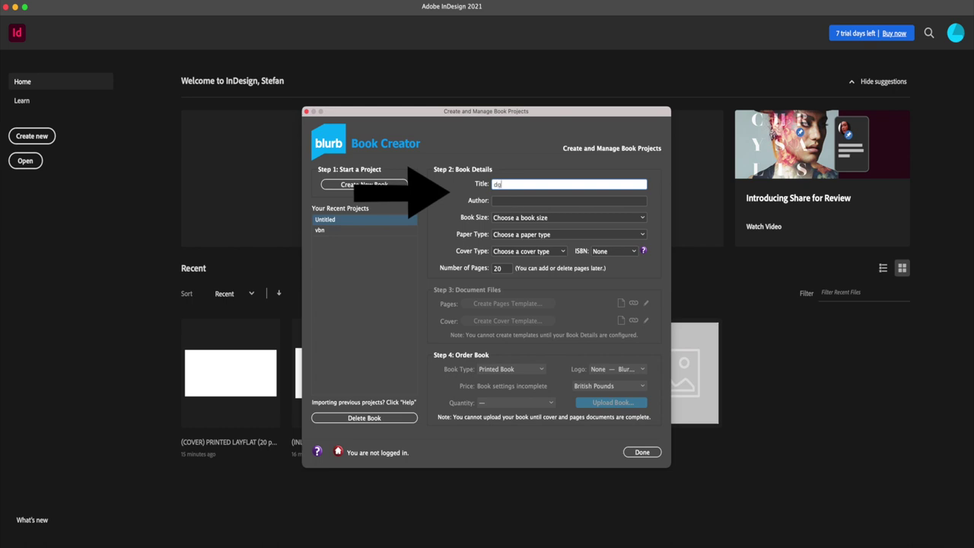
click(511, 201)
text(fdghdfghfg)
Set the book to Large Square 12x12 – Layflat size, Mohawk proPhoto Pearl – Layflat paper and Hardcover, Imagewrap cover
click(530, 218)
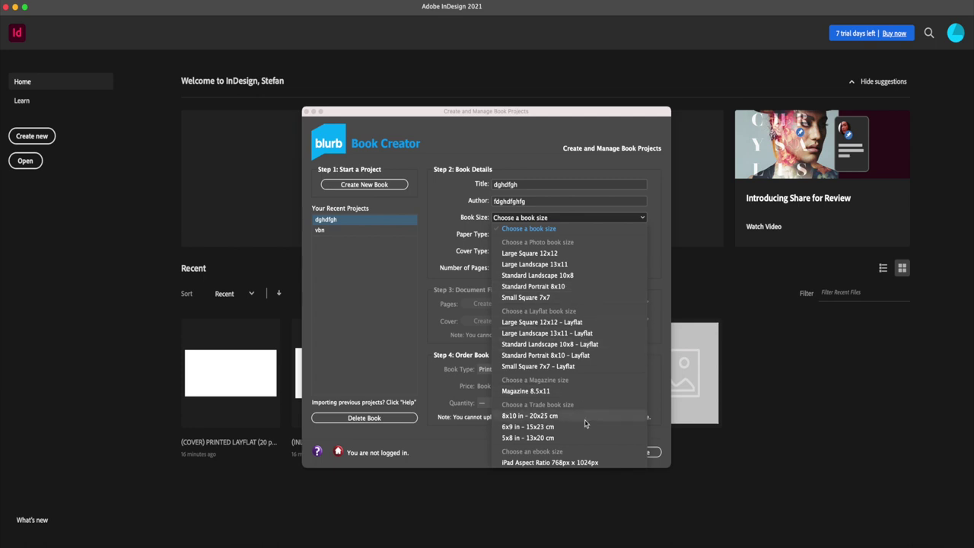
click(537, 326)
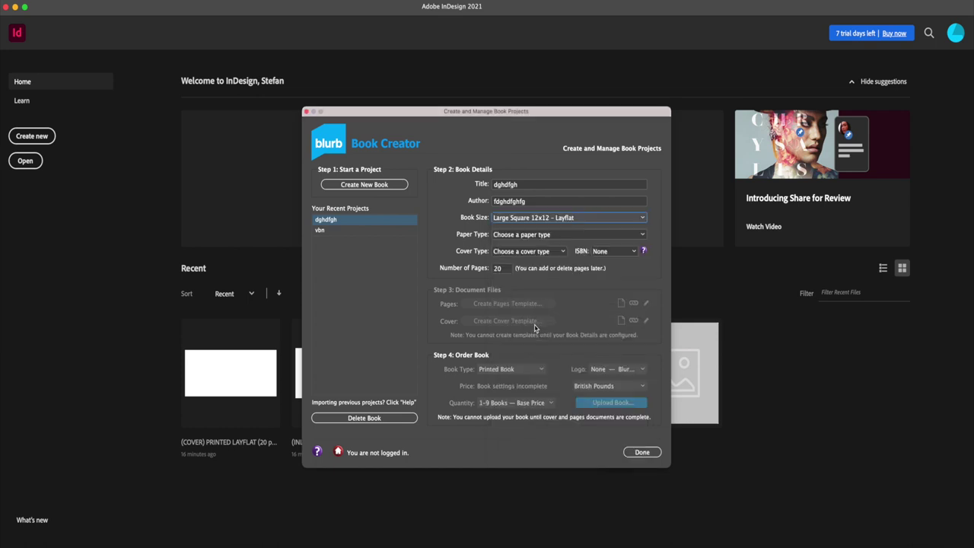
click(544, 233)
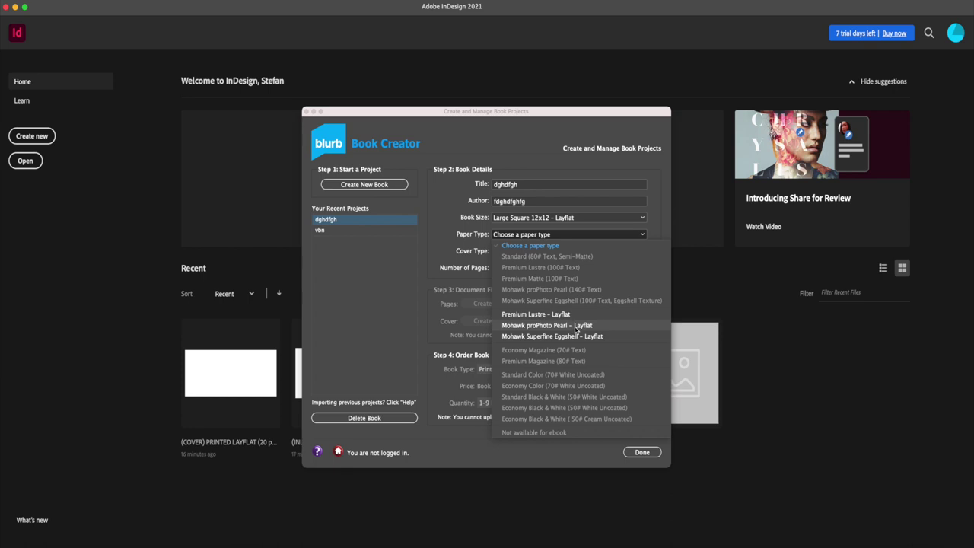
click(576, 325)
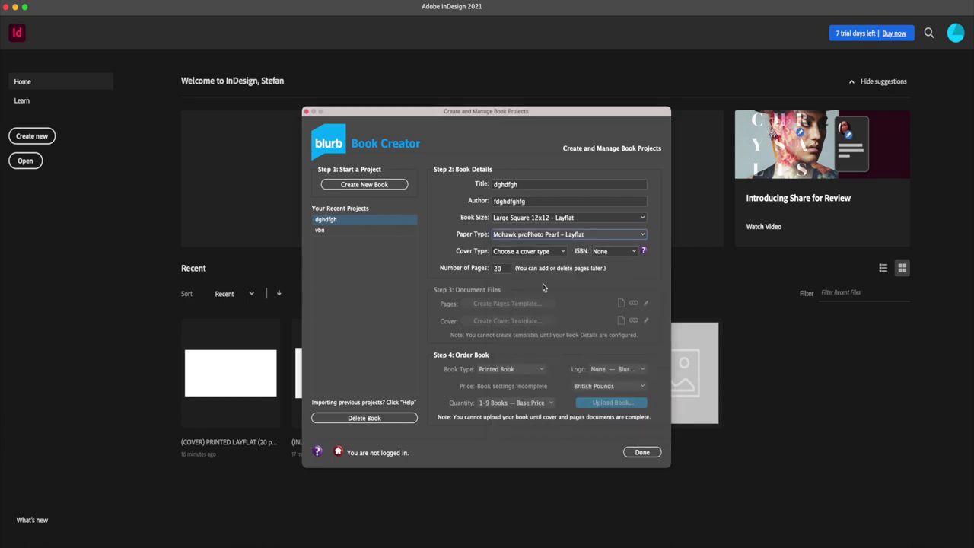
click(545, 252)
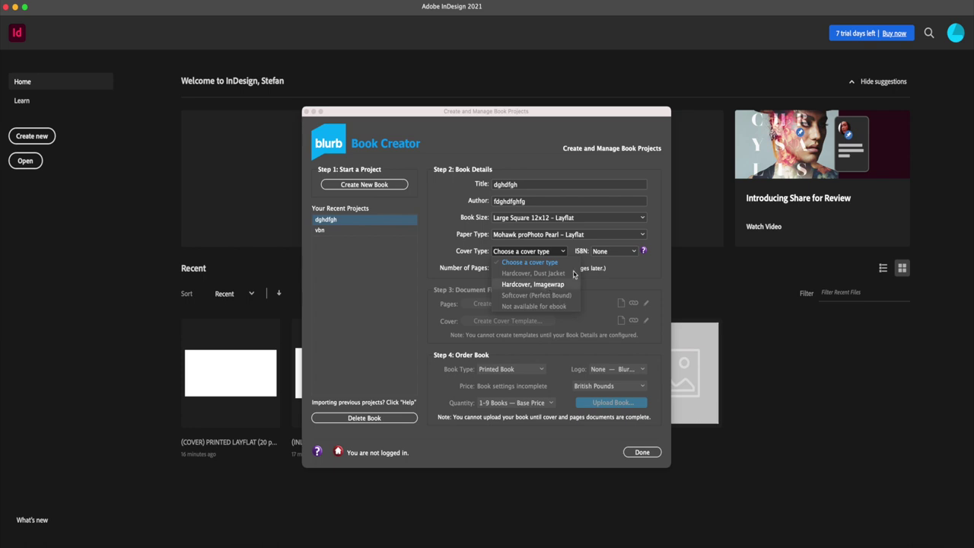
click(550, 285)
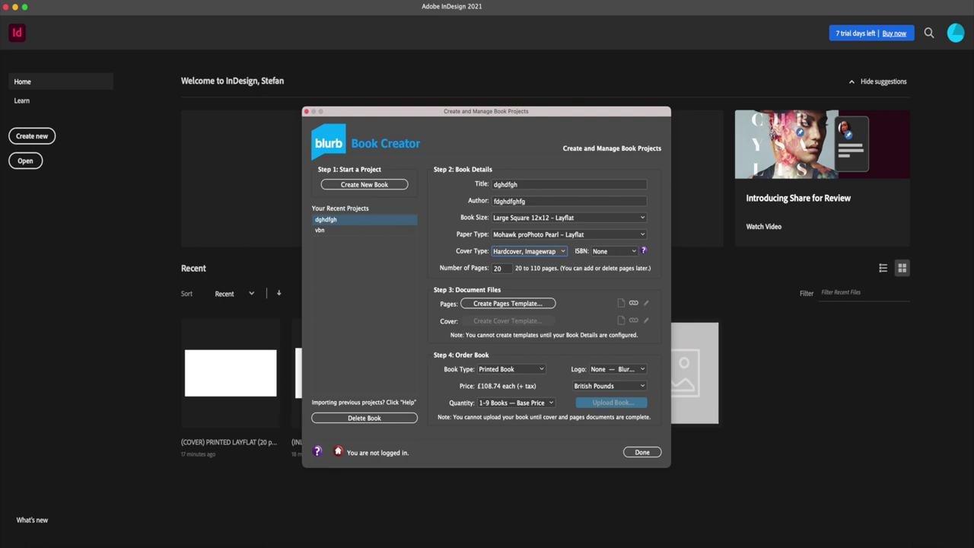
Create the book's pages template and save it in Documents as "Inside Pages"
click(521, 306)
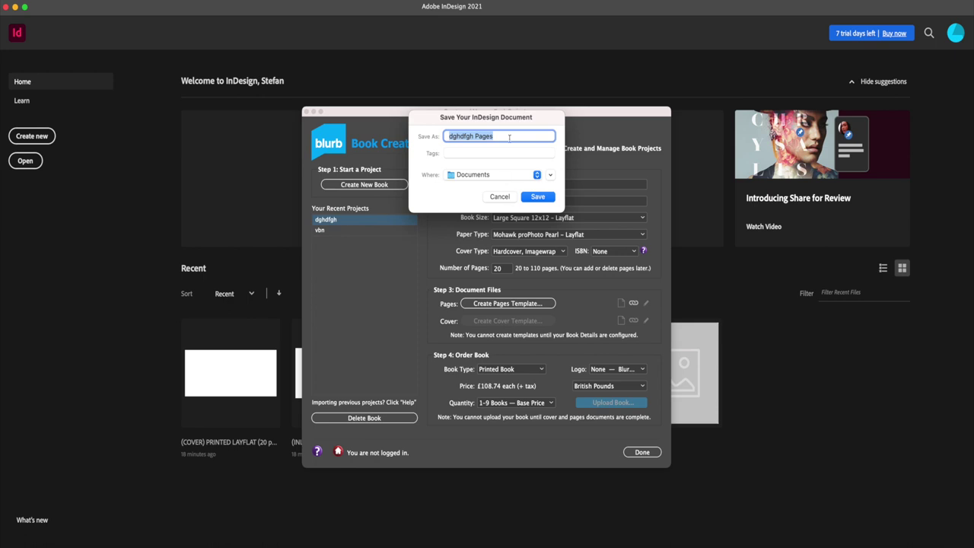
text(Inside Pages)
key(Return)
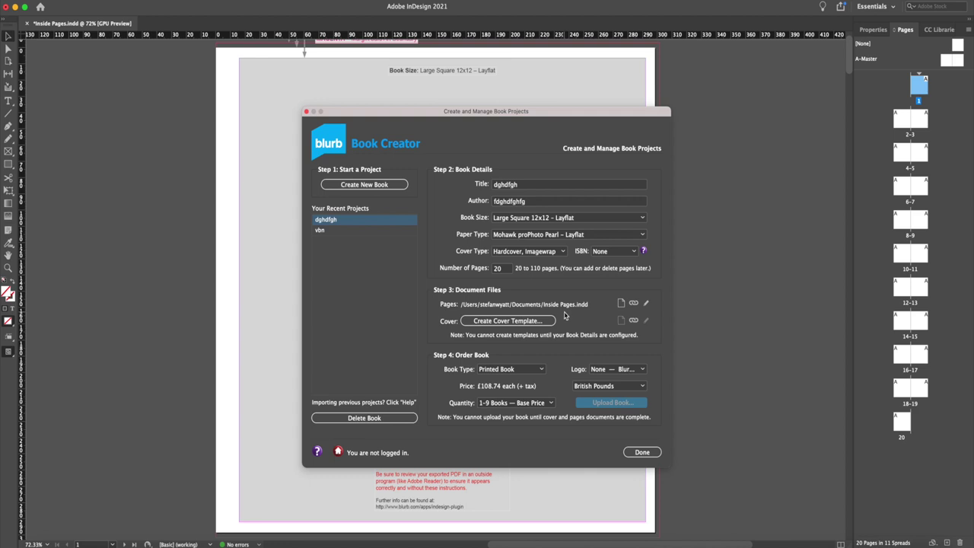
Create the book's cover template, save it as "Cover", and close the Book Creator
click(524, 323)
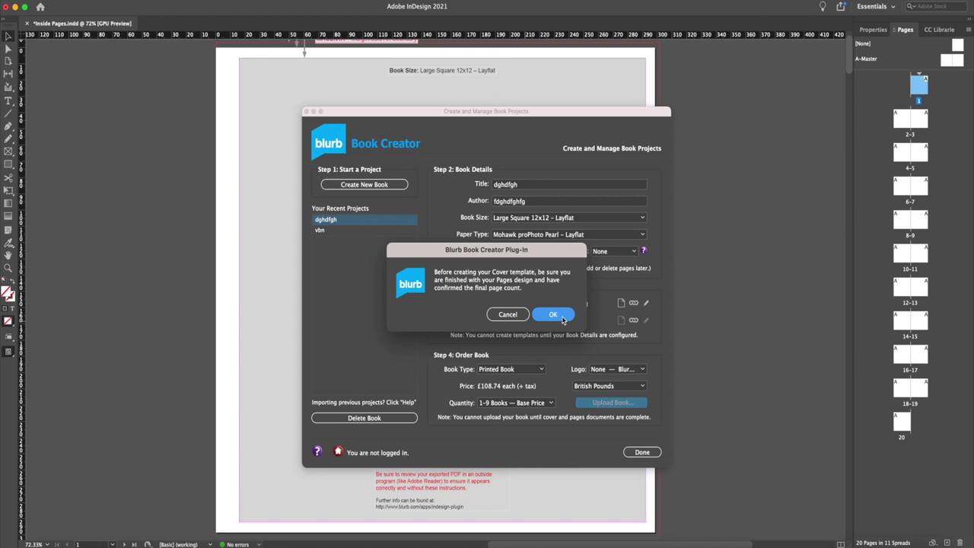
click(562, 316)
triple_click(508, 136)
text(cover)
key(Return)
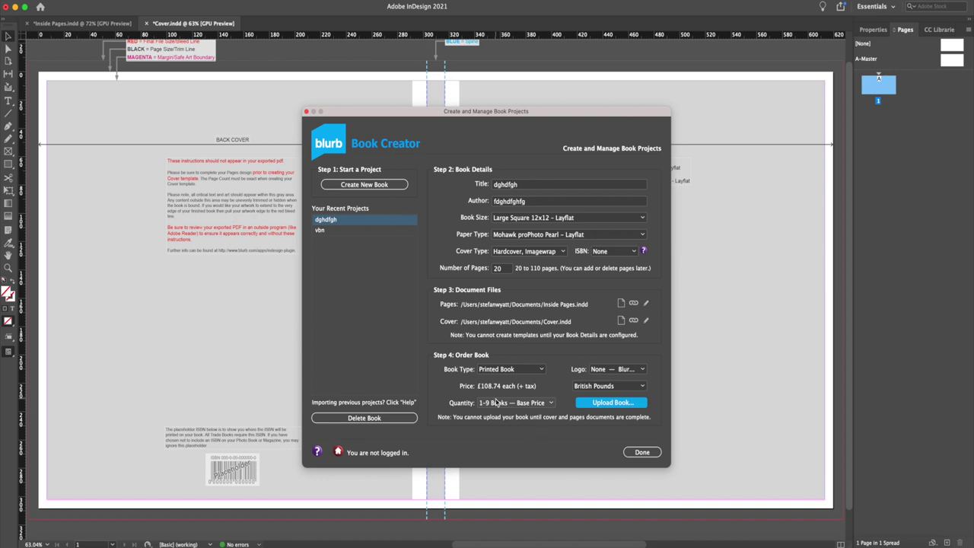
click(647, 453)
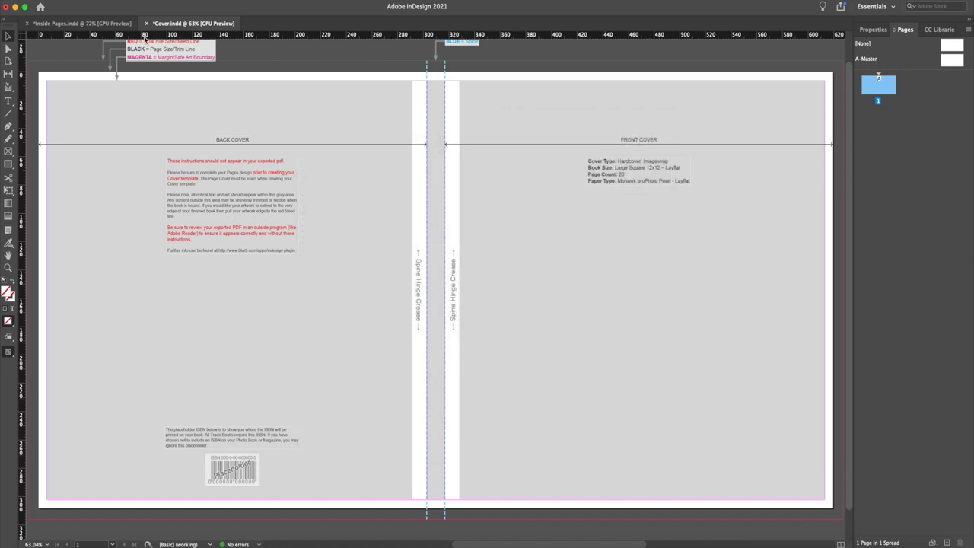
Examine the bleed, trim, safe-area and gutter guides on the first pages of the Inside Pages document
click(72, 26)
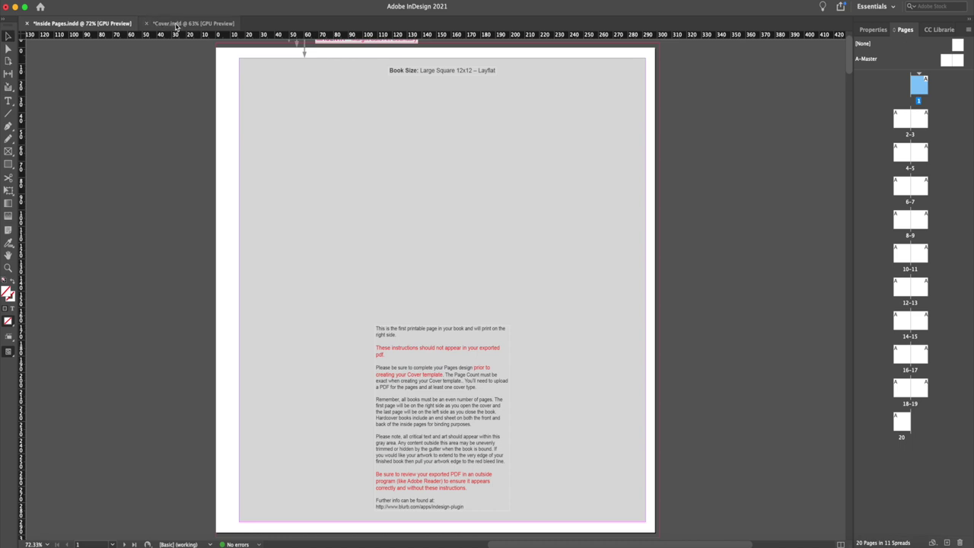
click(175, 24)
click(96, 27)
scroll(403, 128, up, 2)
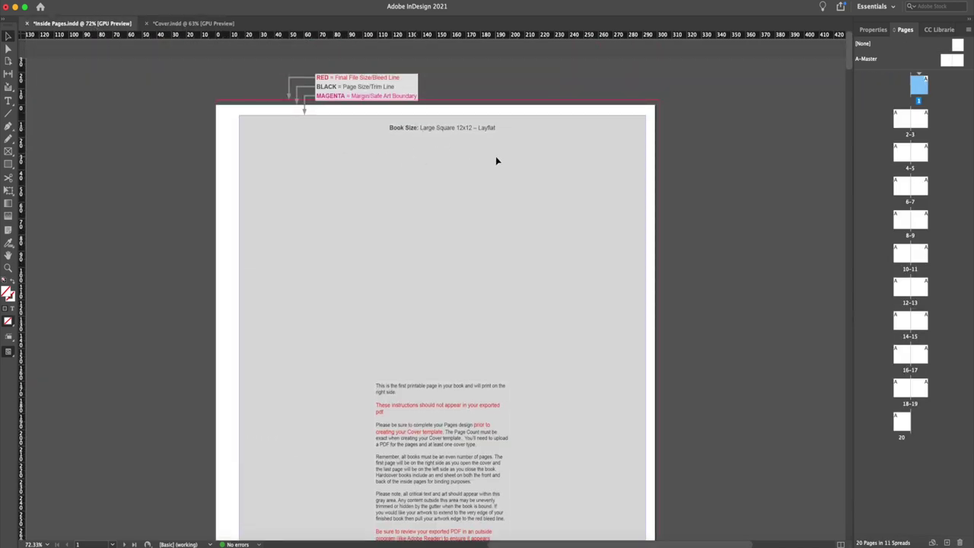
scroll(481, 154, down, 10)
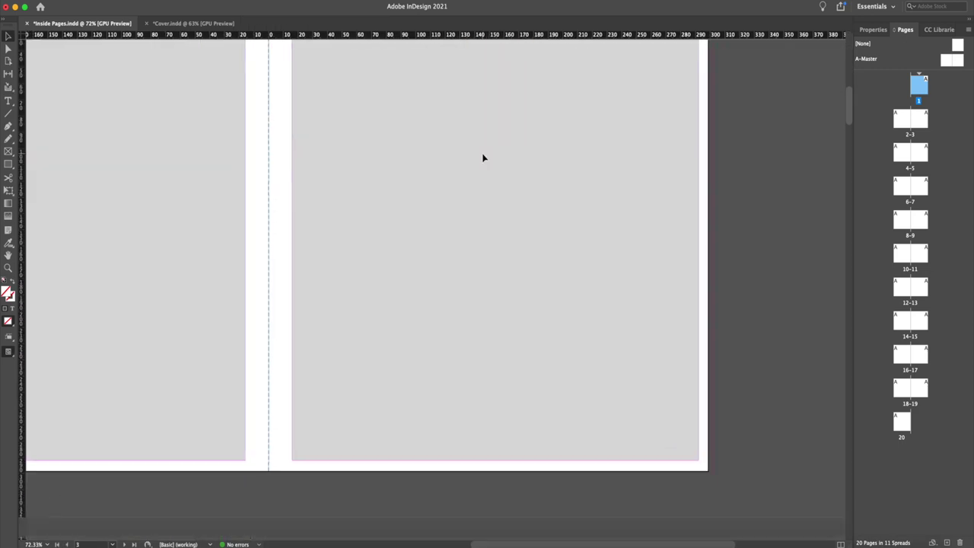
scroll(491, 157, down, 3)
scroll(496, 157, up, 10)
scroll(496, 157, left, 5)
scroll(497, 156, down, 15)
scroll(496, 156, up, 15)
scroll(488, 151, left, 2)
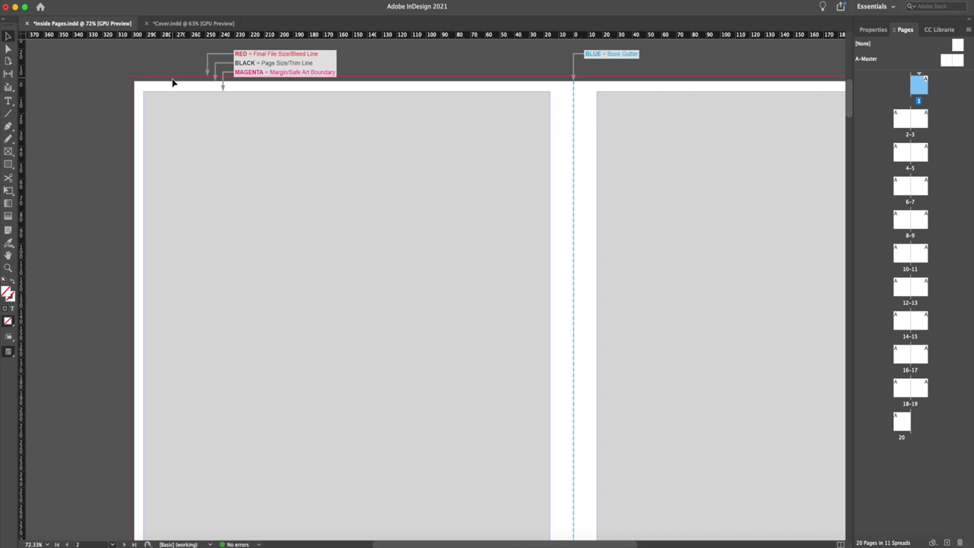
scroll(172, 83, right, 1)
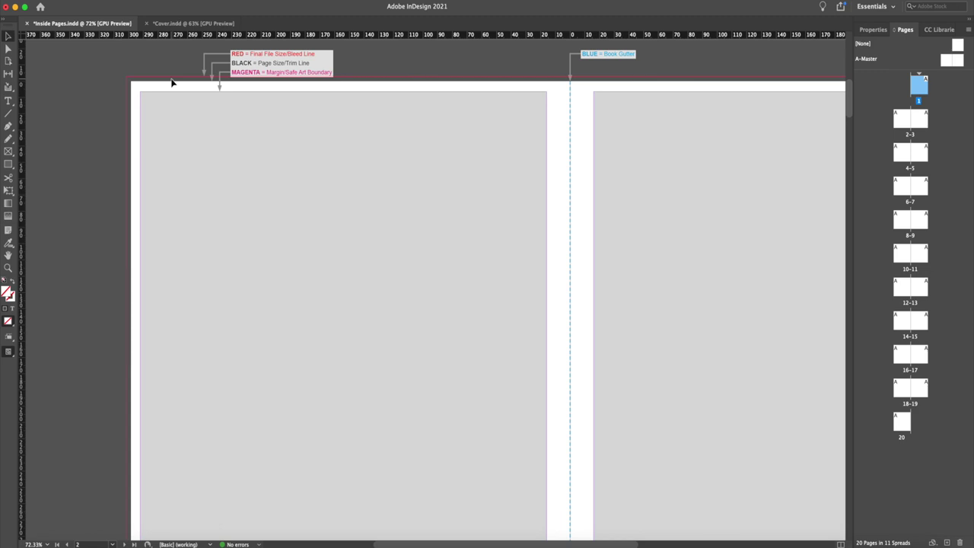
scroll(139, 133, up, 1)
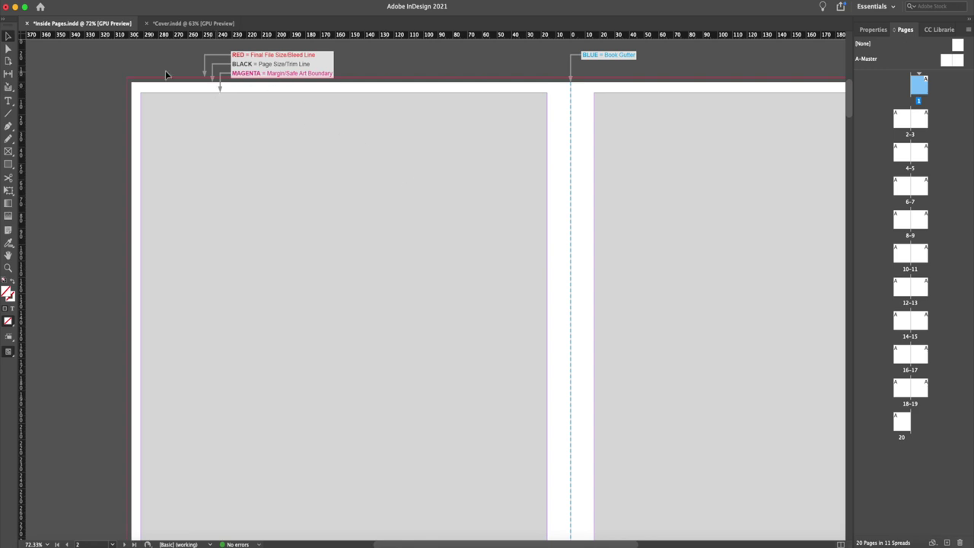
Look over the full double-page spreads of the Inside Pages document at 50% zoom, including the centre gutter
scroll(342, 180, right, 3)
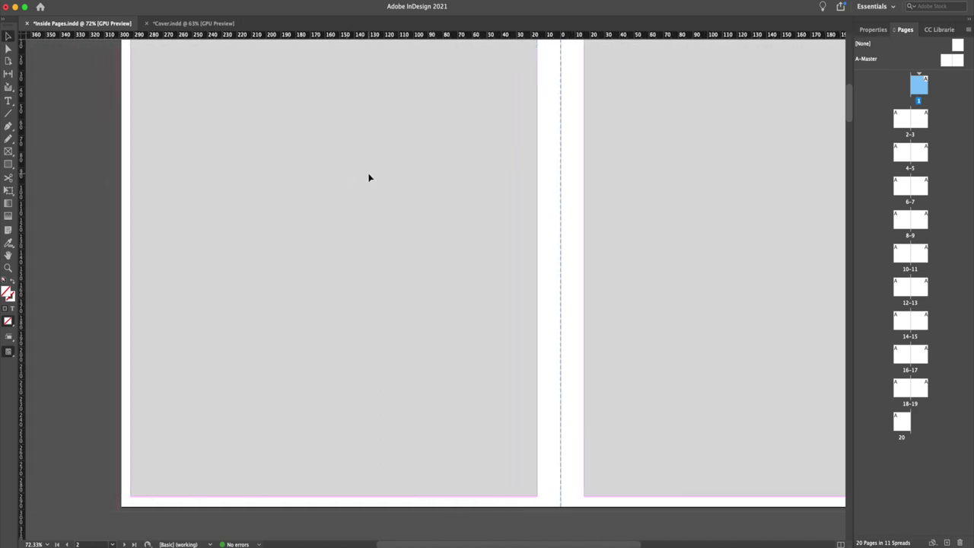
scroll(364, 173, up, 2)
scroll(369, 178, down, 3)
scroll(369, 177, right, 2)
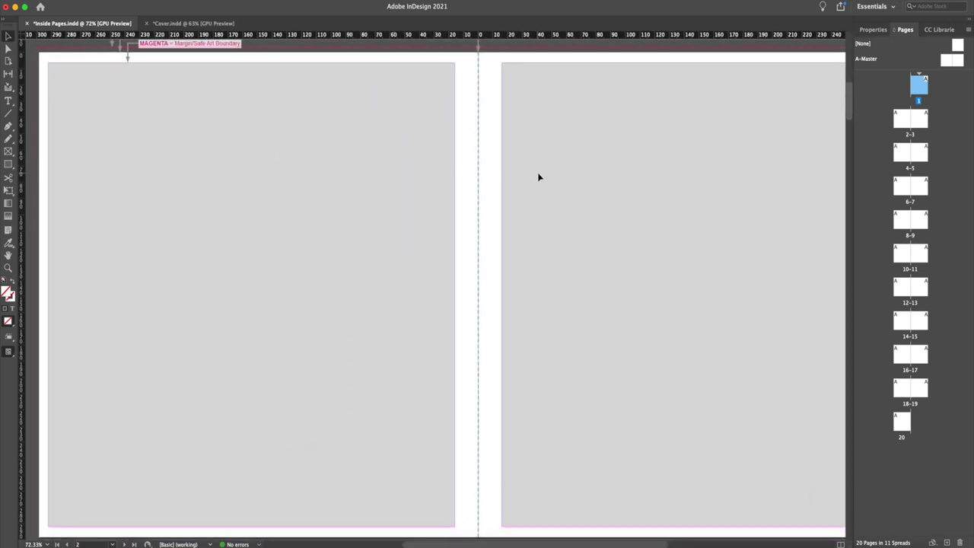
key(super+minus)
scroll(546, 189, down, 3)
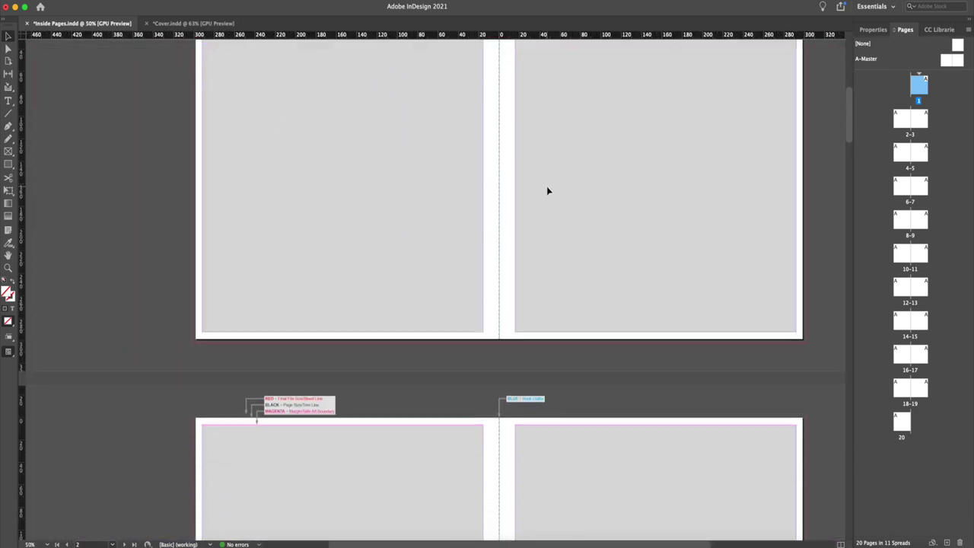
scroll(548, 191, down, 5)
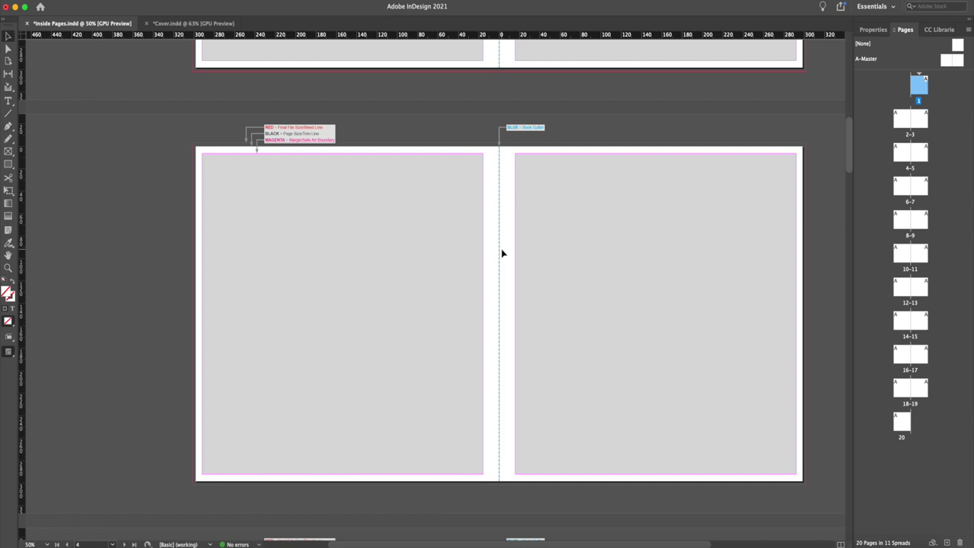
scroll(502, 254, up, 5)
Examine the Cover document's front cover, back cover, spine and hinge crease areas
key(super+grave)
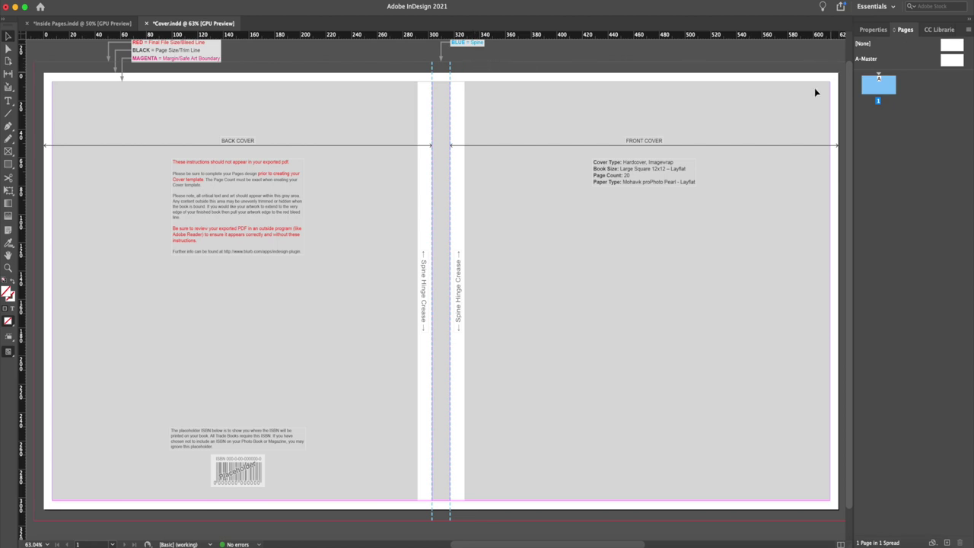
scroll(827, 82, right, 3)
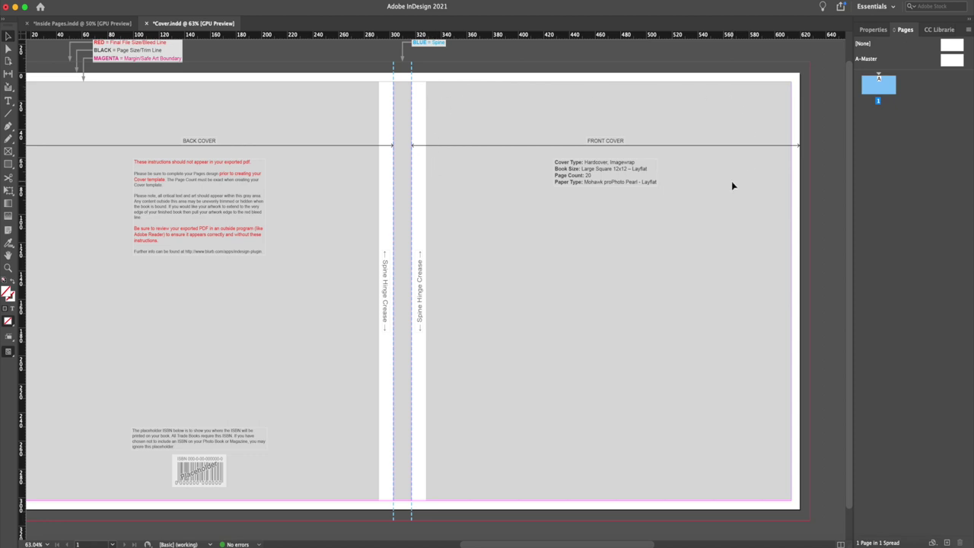
scroll(731, 185, left, 2)
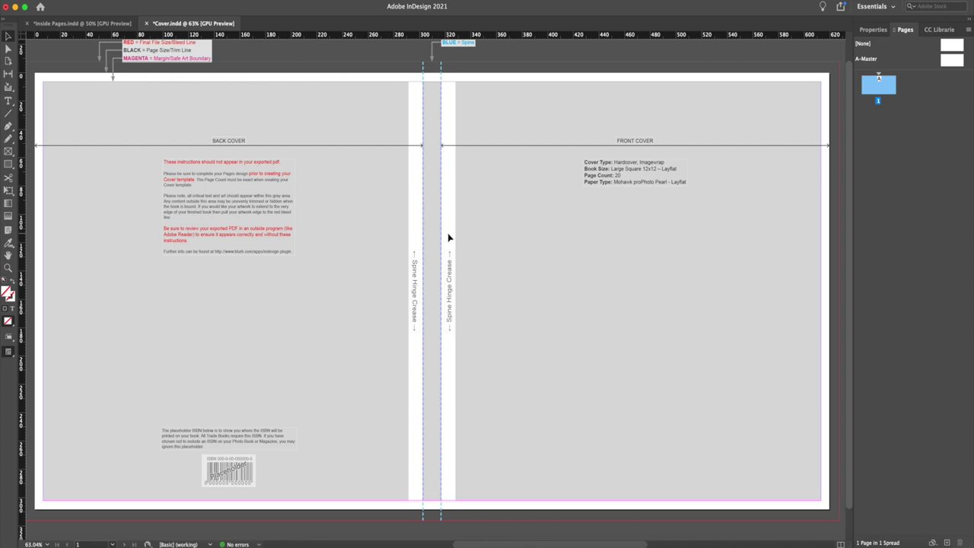
Switch to the Inside Pages document and start exporting it as "Inside Pages" to Documents in Adobe PDF (Print) format
key(super+grave)
scroll(256, 150, right, 2)
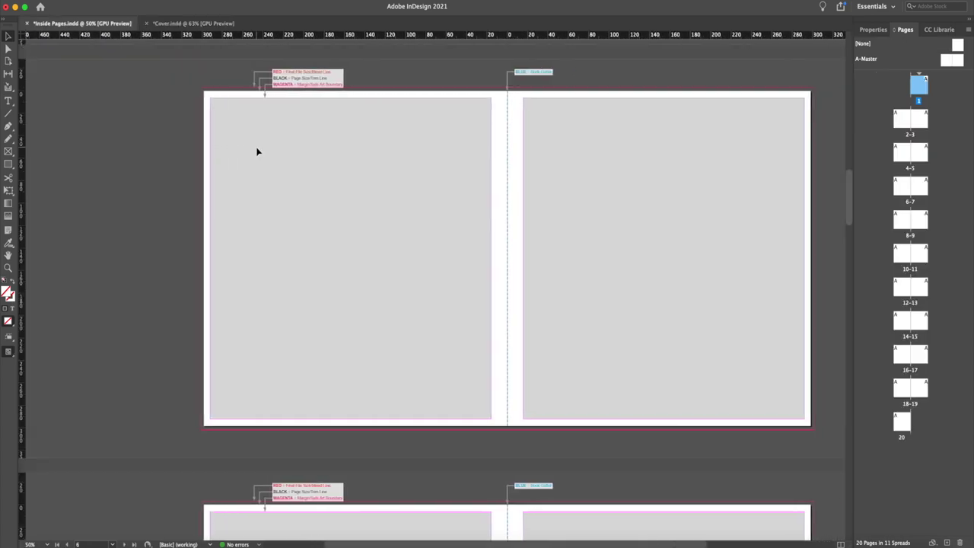
scroll(256, 152, right, 2)
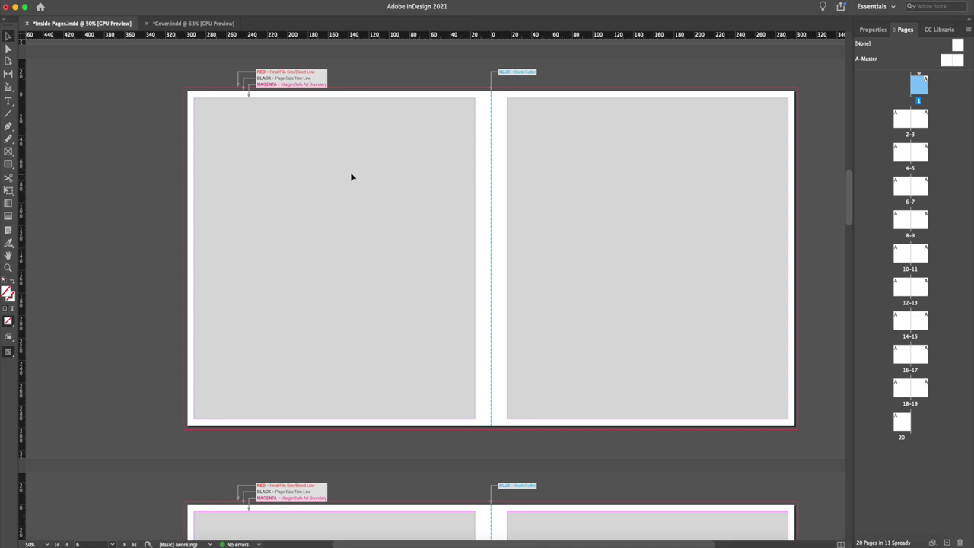
click(67, 0)
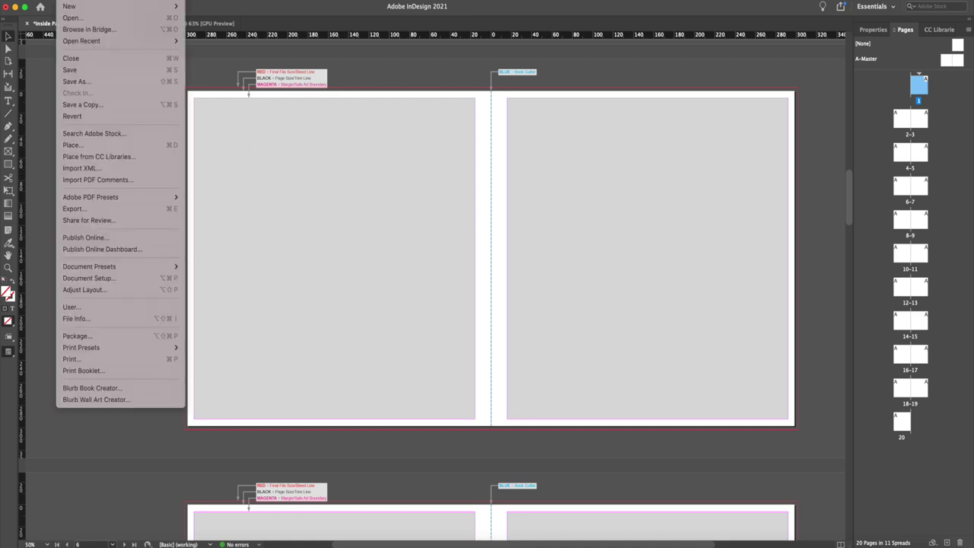
click(161, 210)
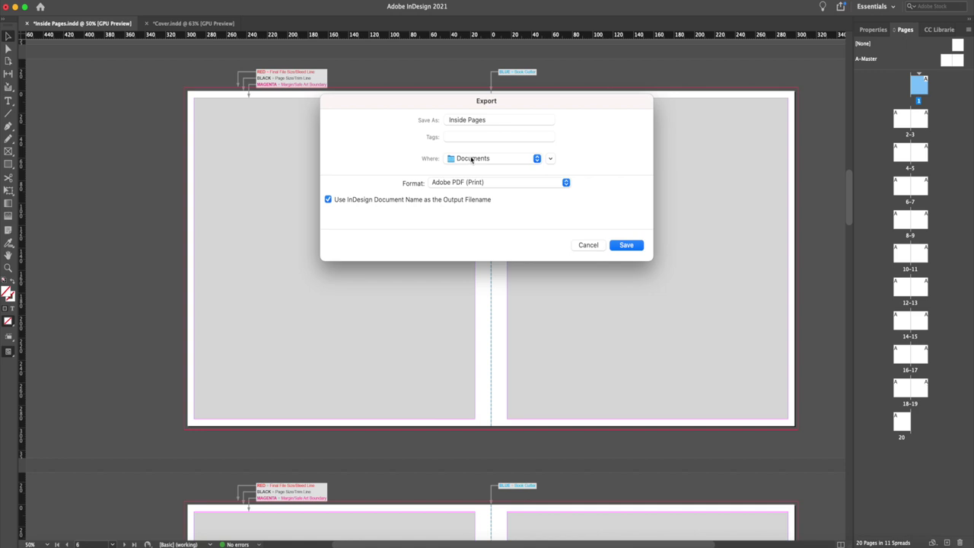
click(496, 119)
click(491, 183)
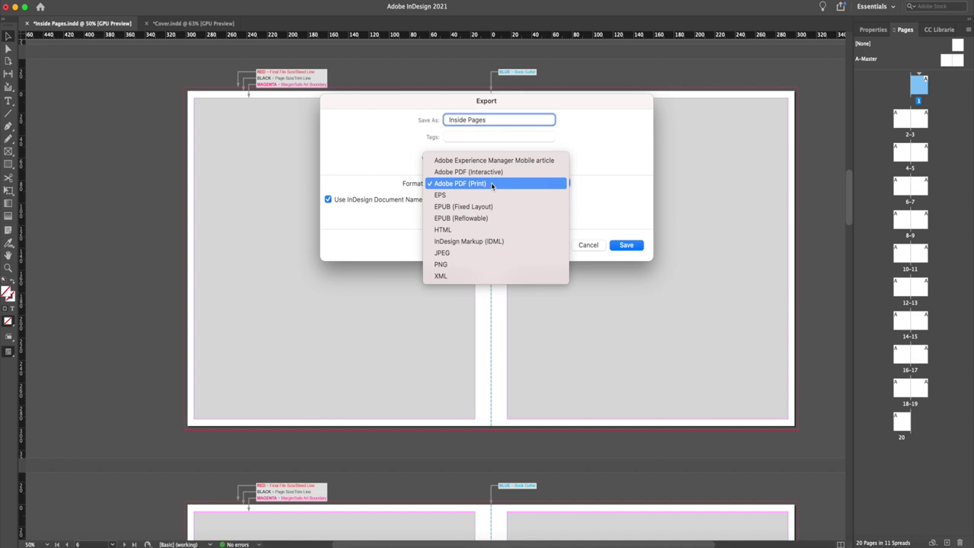
click(491, 185)
click(627, 244)
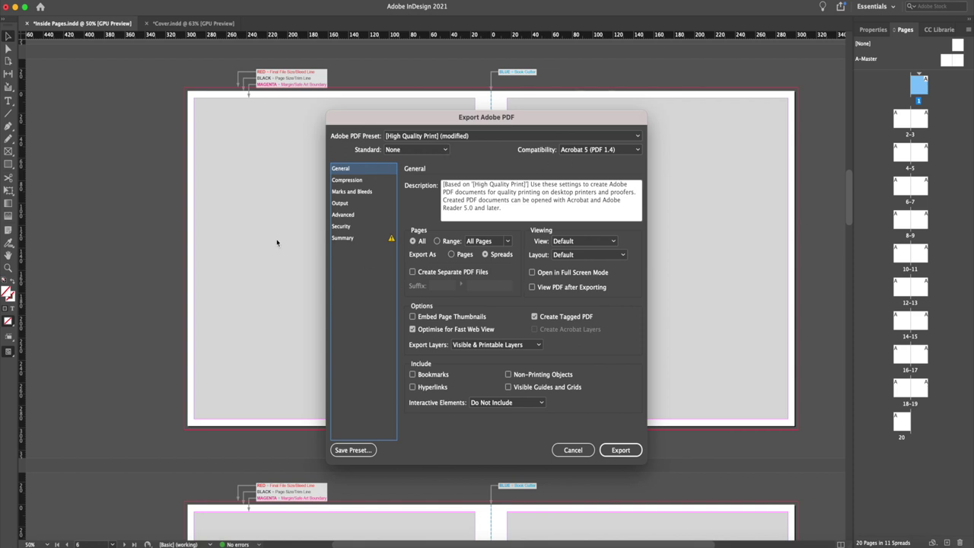
Look through the Compression, Marks and Bleeds, Output, Advanced, Security and Summary settings of the PDF export
click(342, 180)
click(350, 192)
click(353, 203)
click(355, 215)
click(355, 226)
click(357, 238)
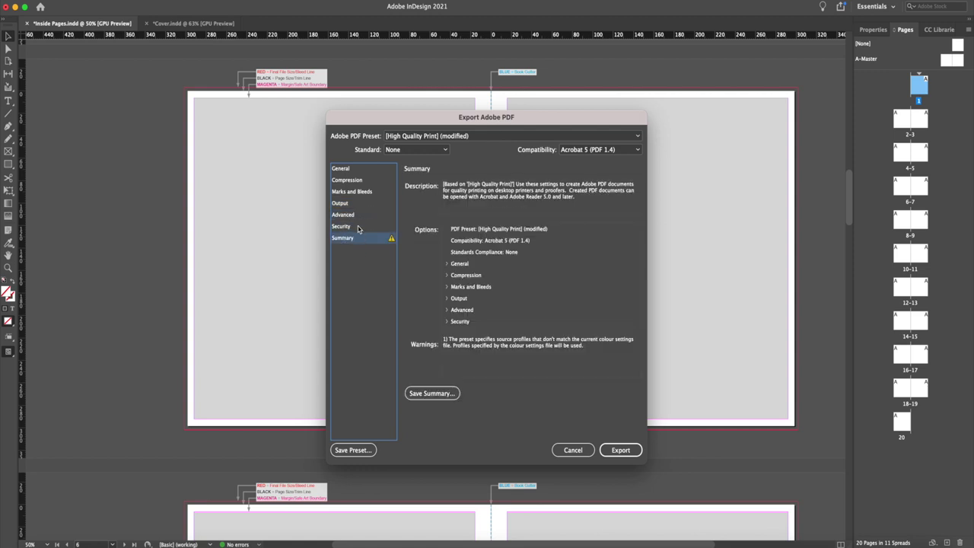
Set the PDF to export all pages as spreads and check the Compression, Marks and Bleeds, and Summary settings
click(360, 169)
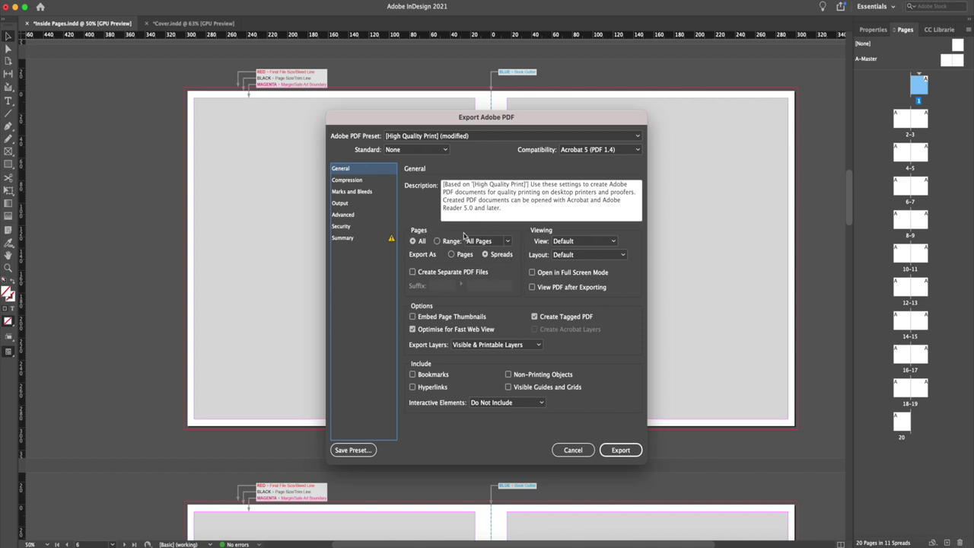
click(455, 259)
click(485, 255)
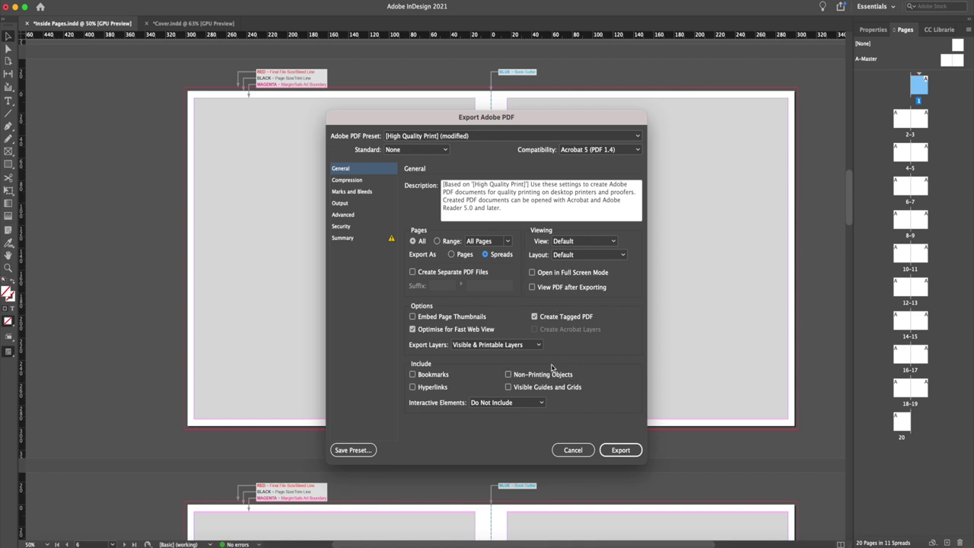
click(348, 181)
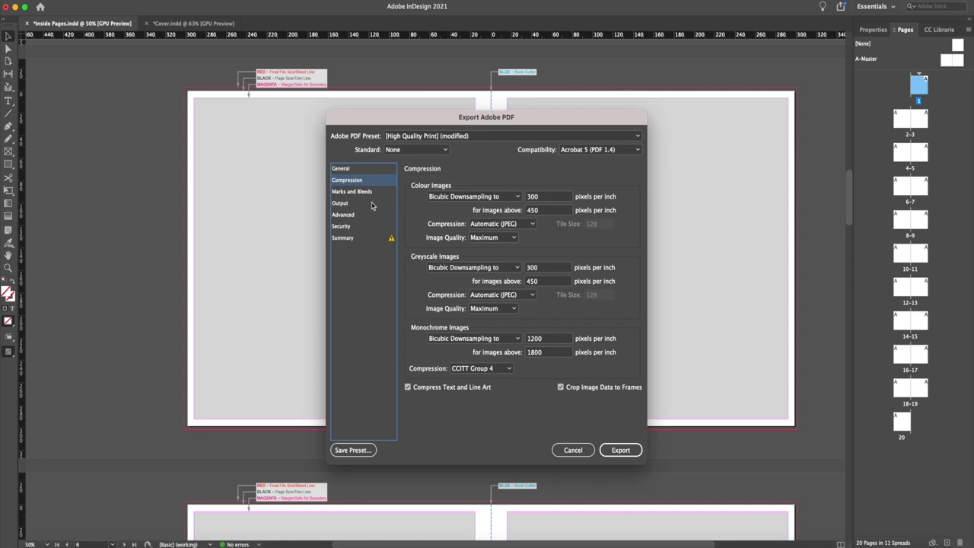
click(349, 195)
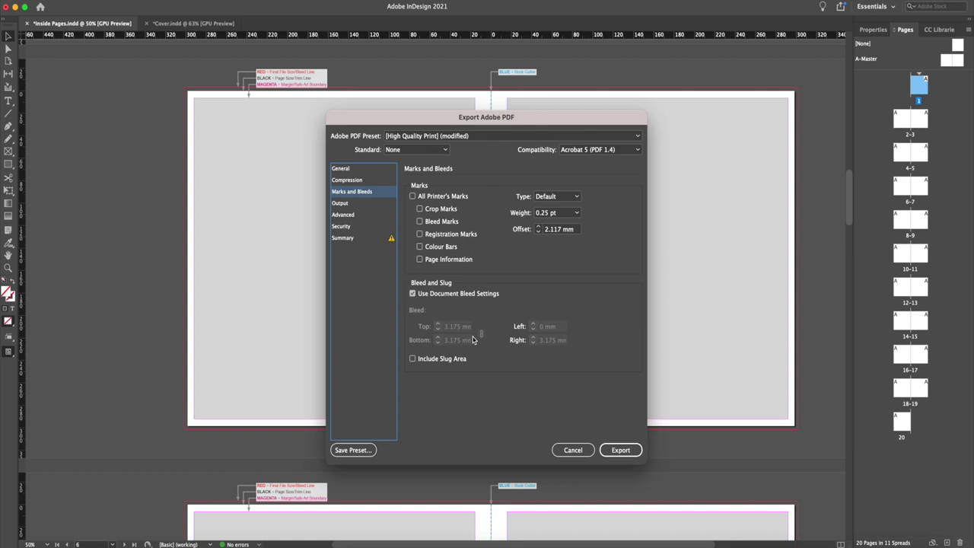
click(343, 238)
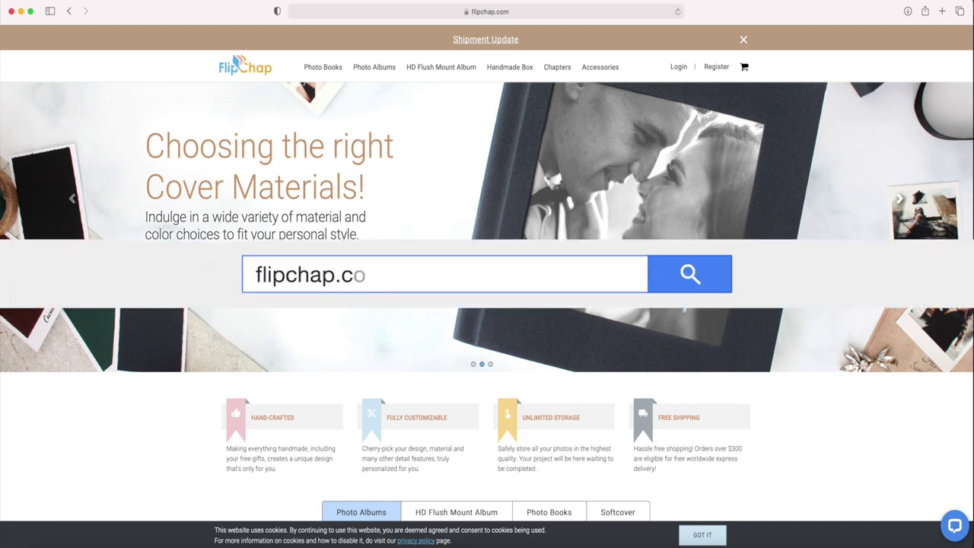
Switch to the browser and, on flipchap.com, open the Upload & Print page and choose the InDesign INDD Template
scroll(567, 358, down, 20)
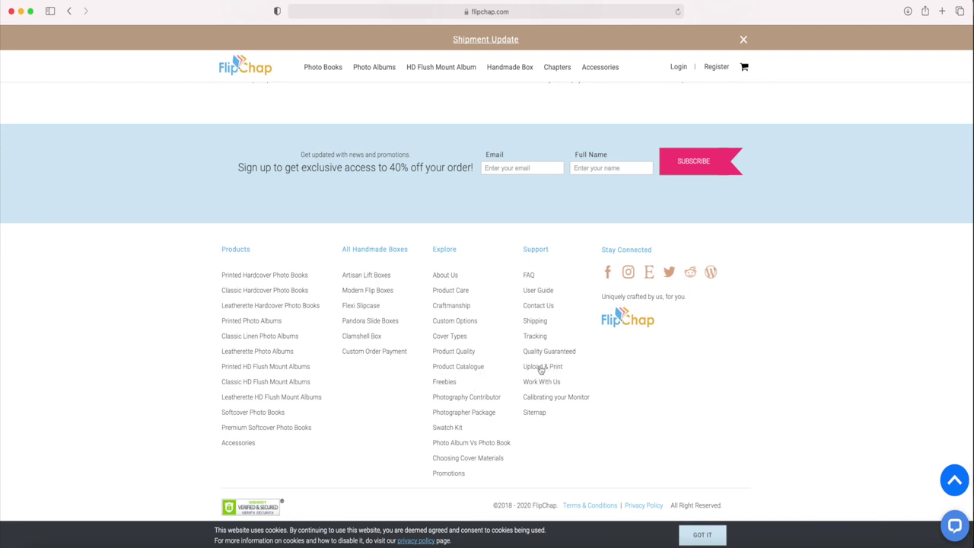
click(541, 367)
scroll(540, 370, down, 2)
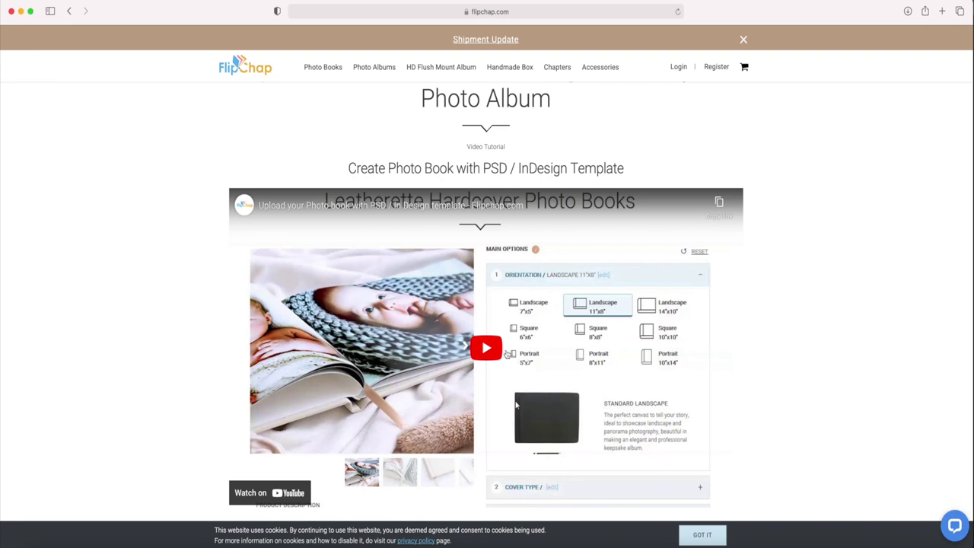
scroll(506, 348, down, 6)
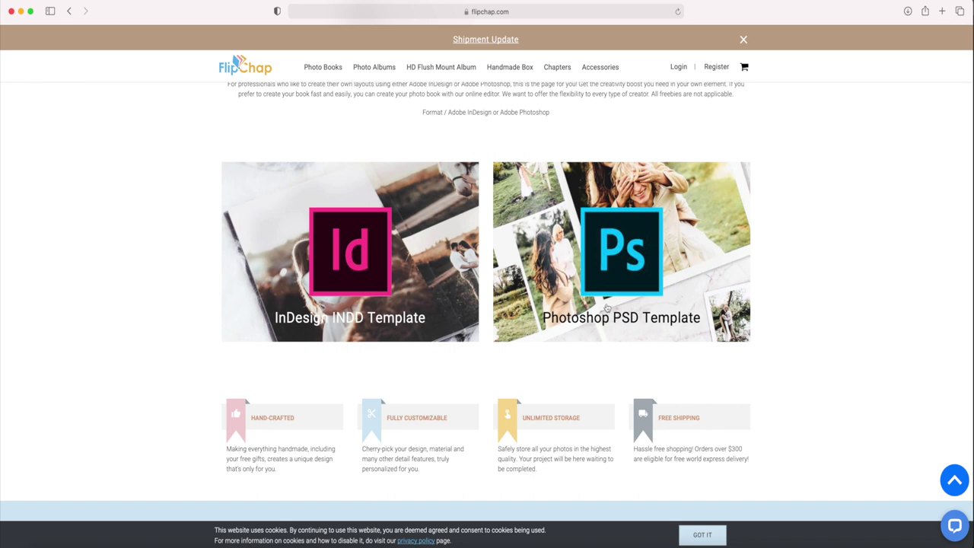
click(375, 249)
Choose the InDesign template for a layflat album with a printed cover
scroll(377, 250, down, 4)
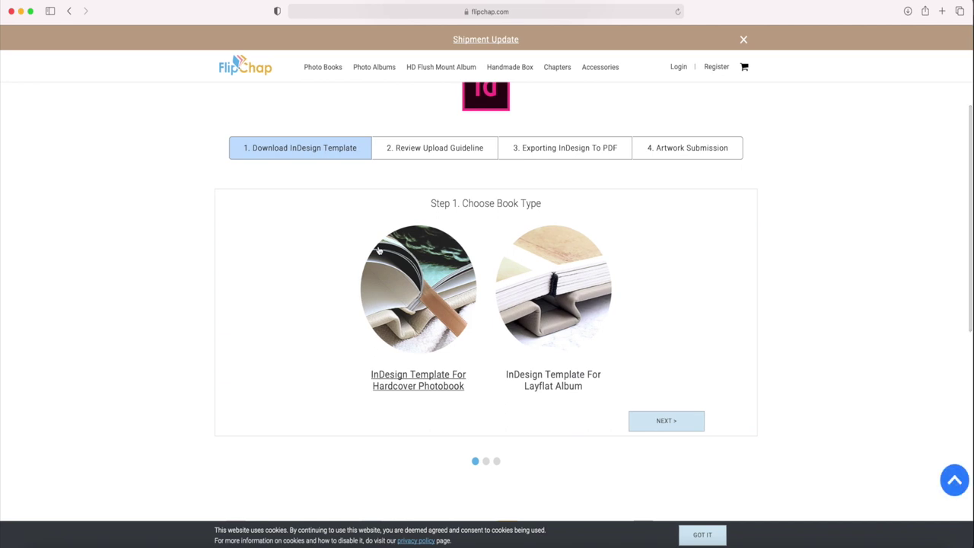
scroll(378, 249, up, 2)
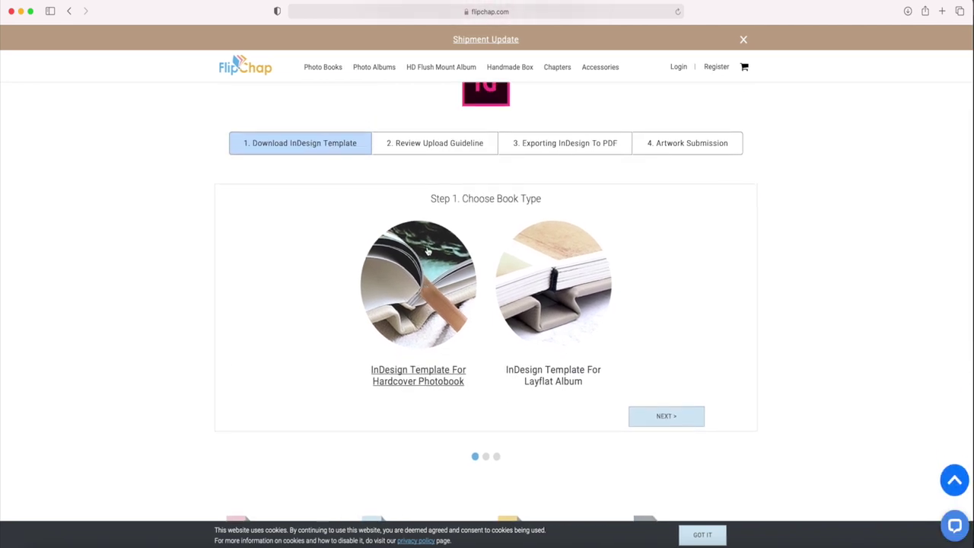
click(548, 287)
click(670, 420)
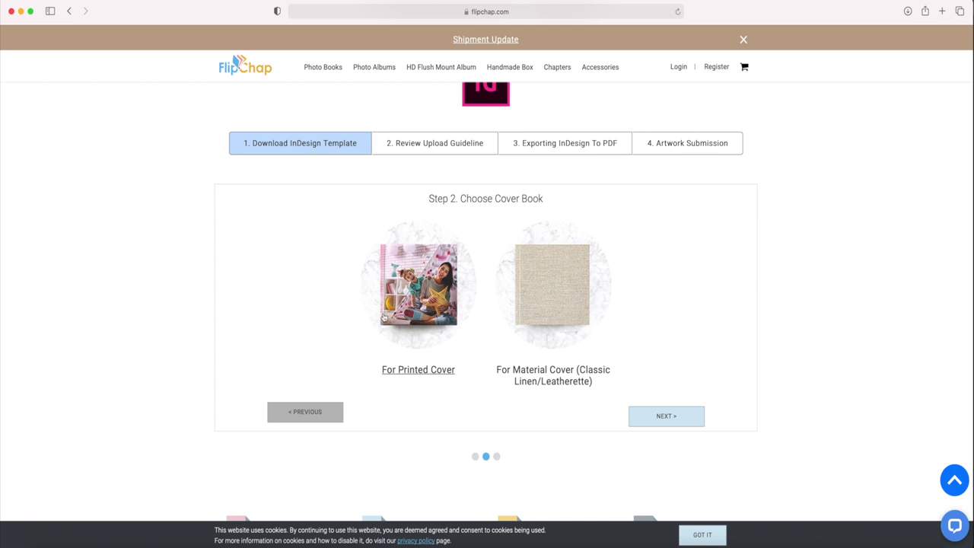
click(444, 315)
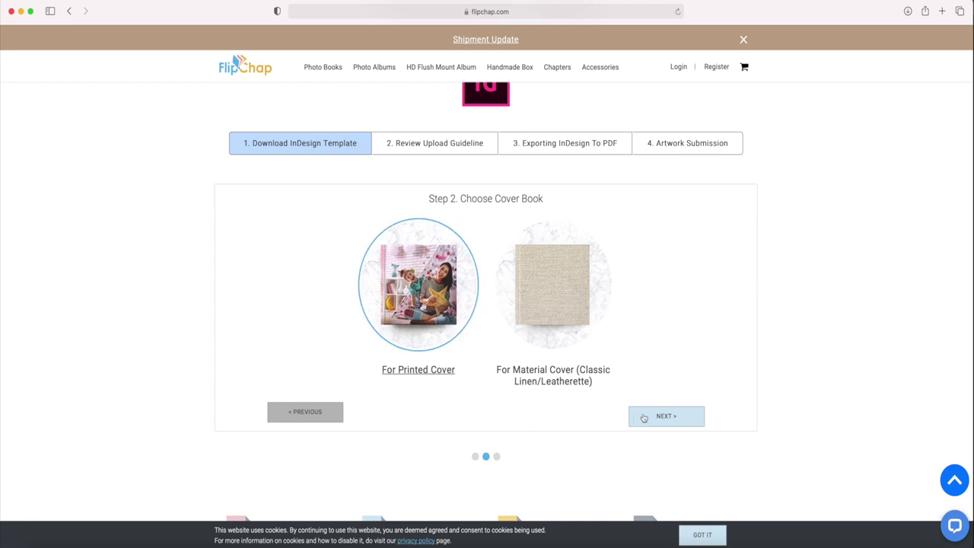
click(641, 416)
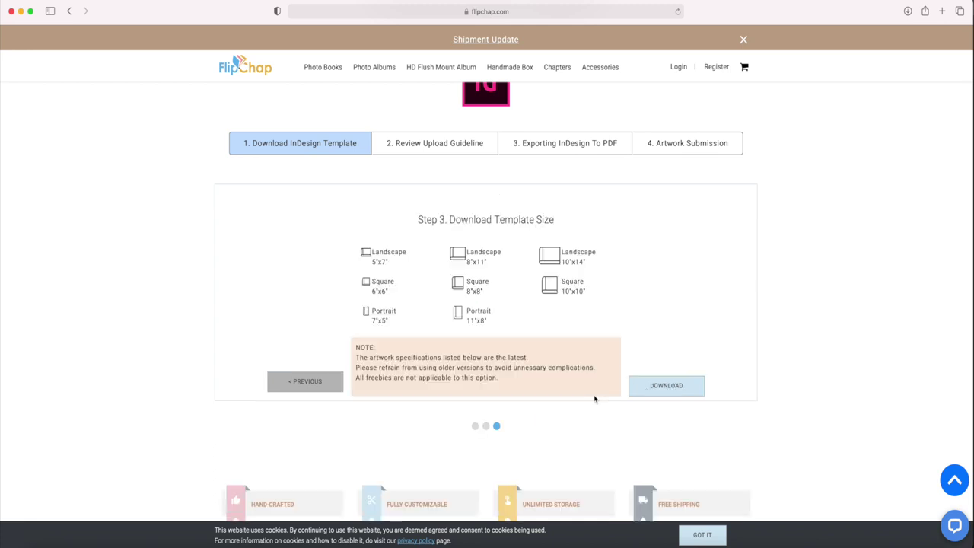
Download the Landscape 8"x11" template and unpack flipchap-layflat-printed-landscape-8x11.zip in the Downloads folder
click(493, 257)
scroll(648, 350, down, 1)
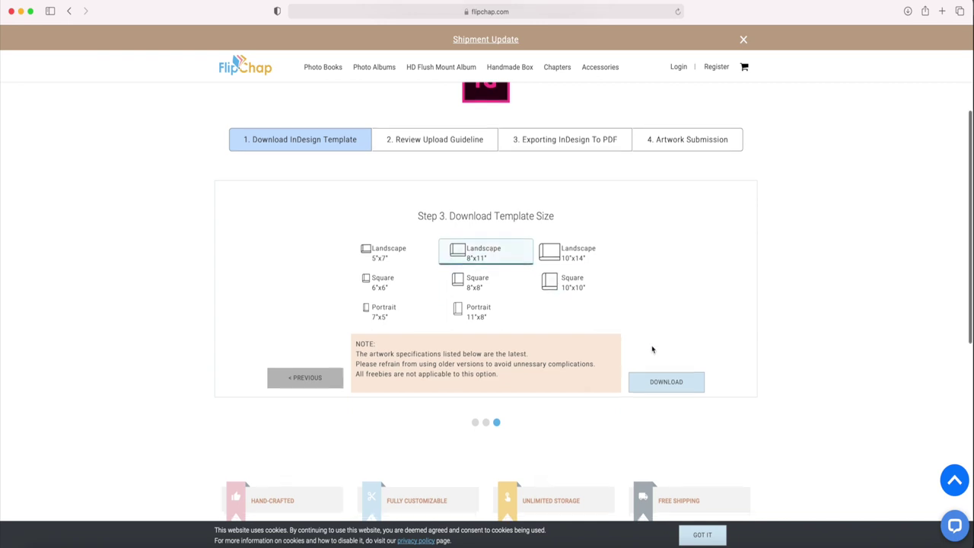
click(674, 383)
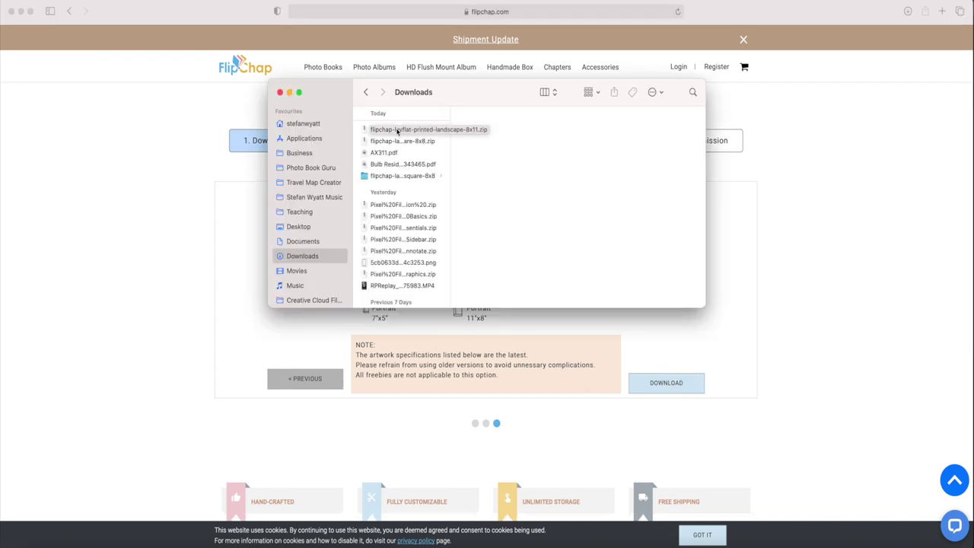
click(397, 131)
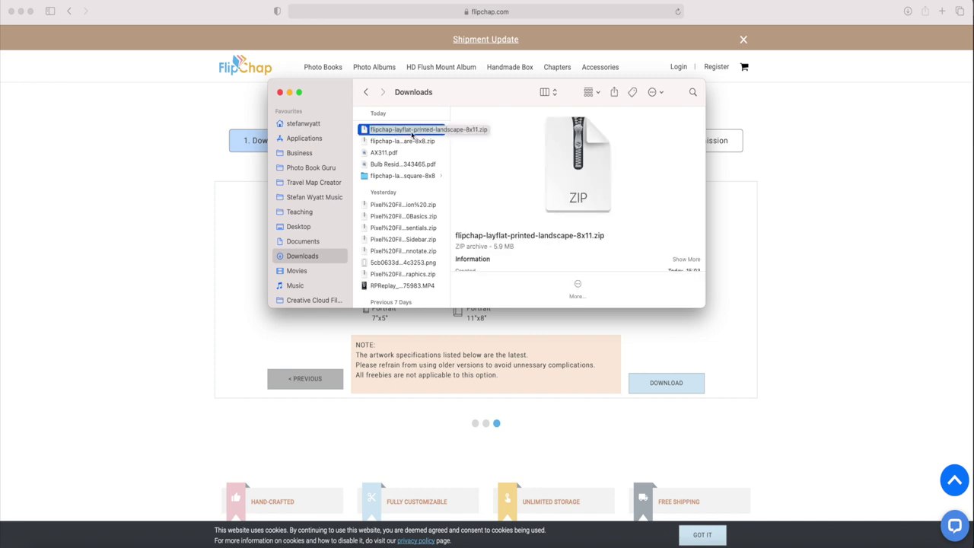
double_click(398, 131)
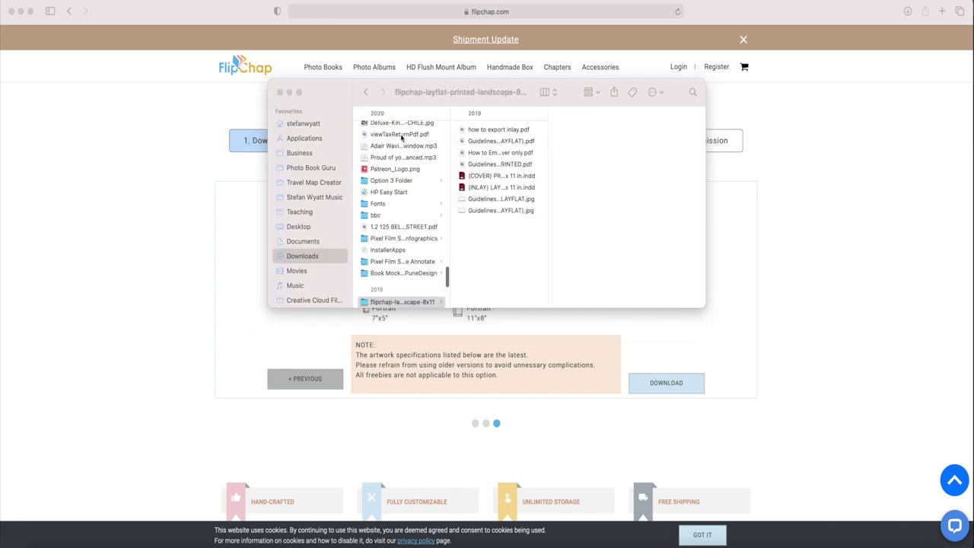
Preview "how to export inlay.pdf" and "Guidelines Inlay (LAYFLAT).pdf" from the unpacked template folder
click(496, 129)
key(space)
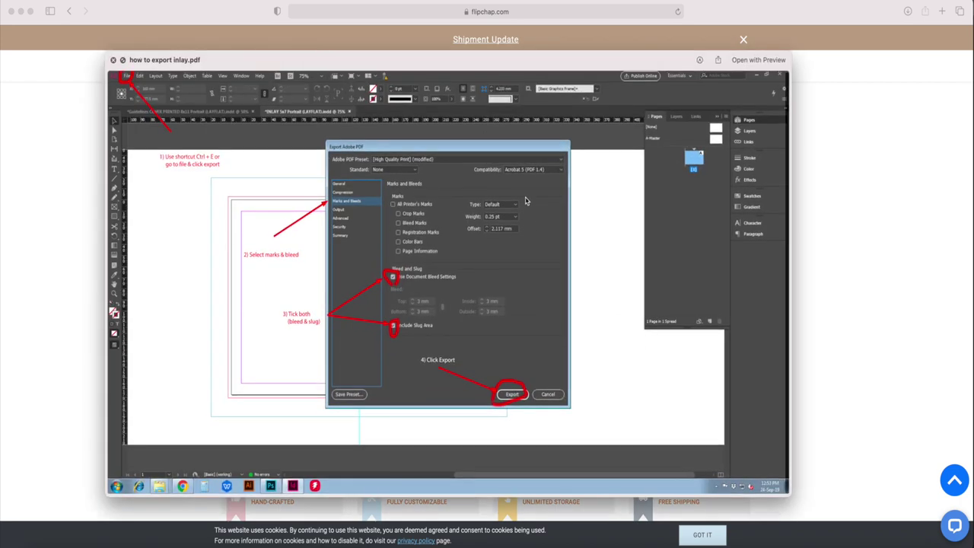
key(space)
click(480, 142)
key(space)
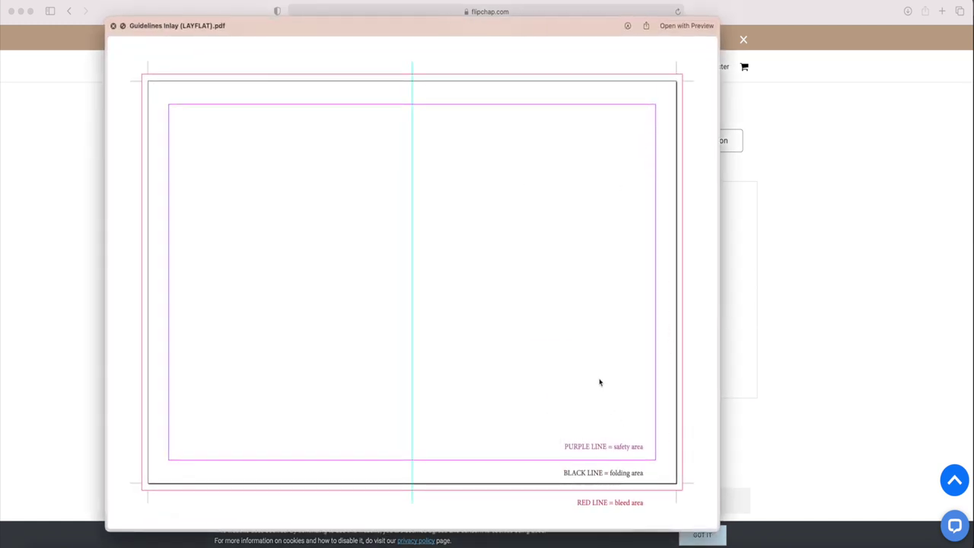
key(space)
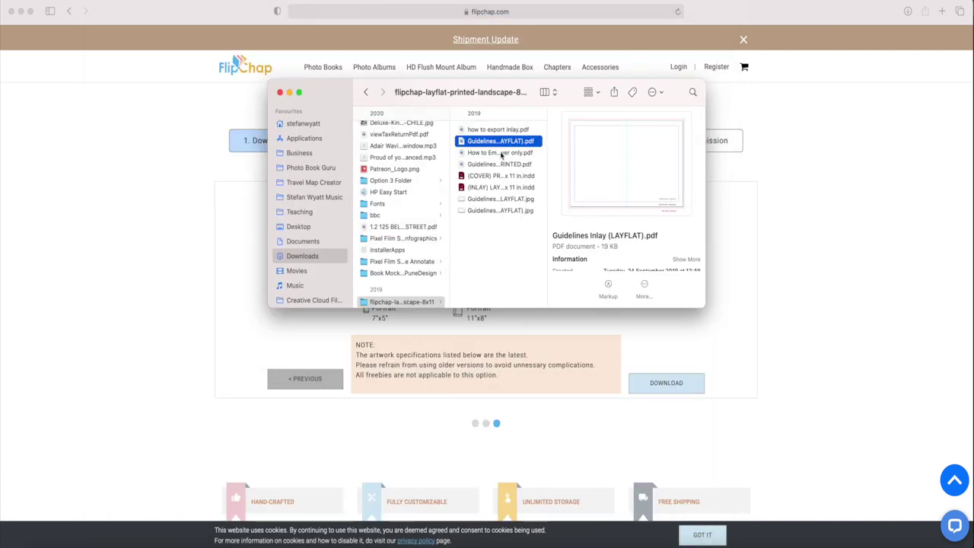
Preview the pages of "How to Embed picture for the cover only.pdf" from the template folder
click(499, 152)
key(space)
click(819, 123)
click(820, 160)
key(space)
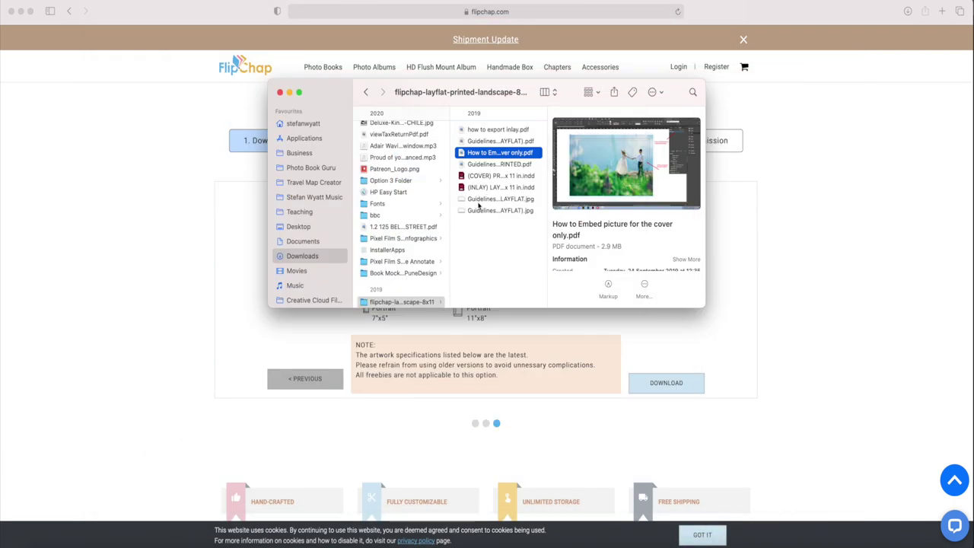
Preview "Guidelines COVER PRINTED.pdf", examining its sample cover, finished book and the page with spine, gap and bleed guides
click(507, 165)
key(space)
click(803, 102)
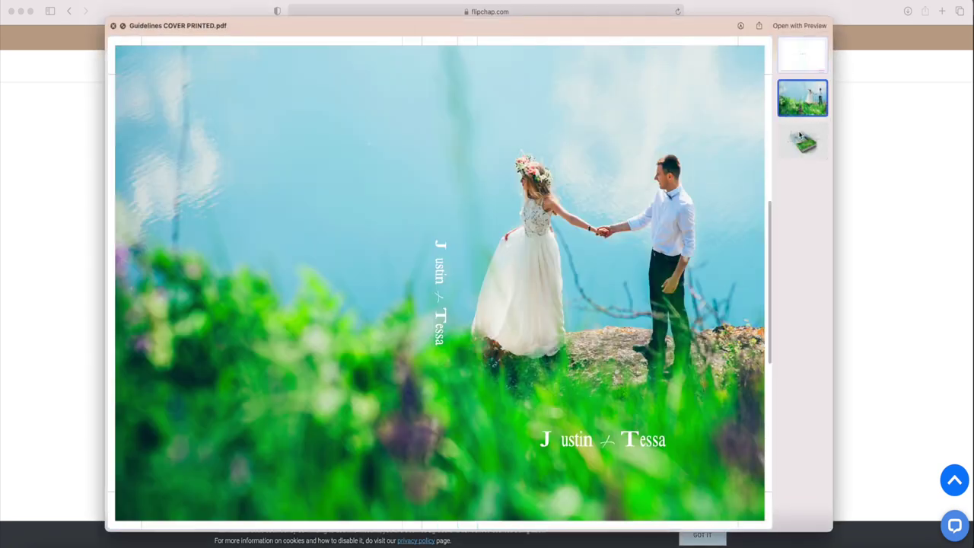
click(801, 146)
click(803, 105)
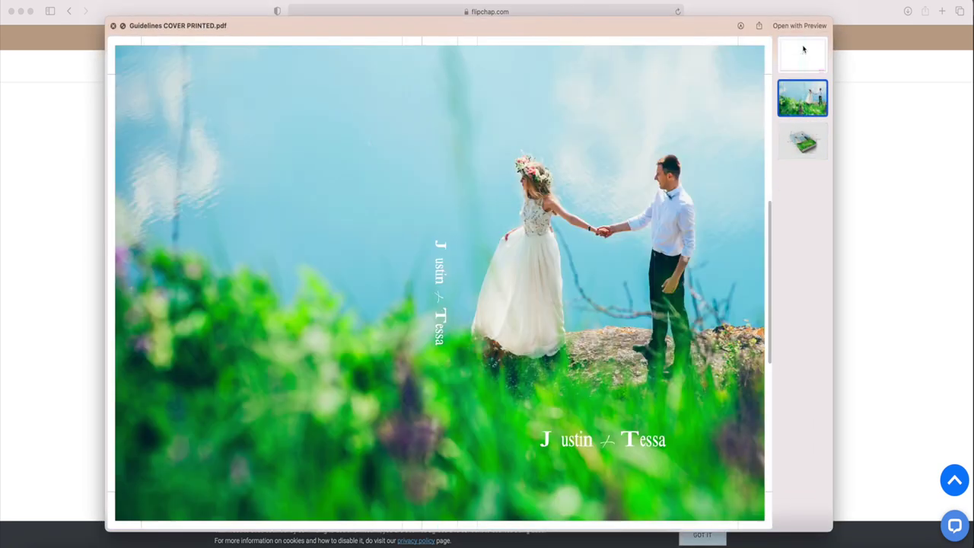
click(802, 52)
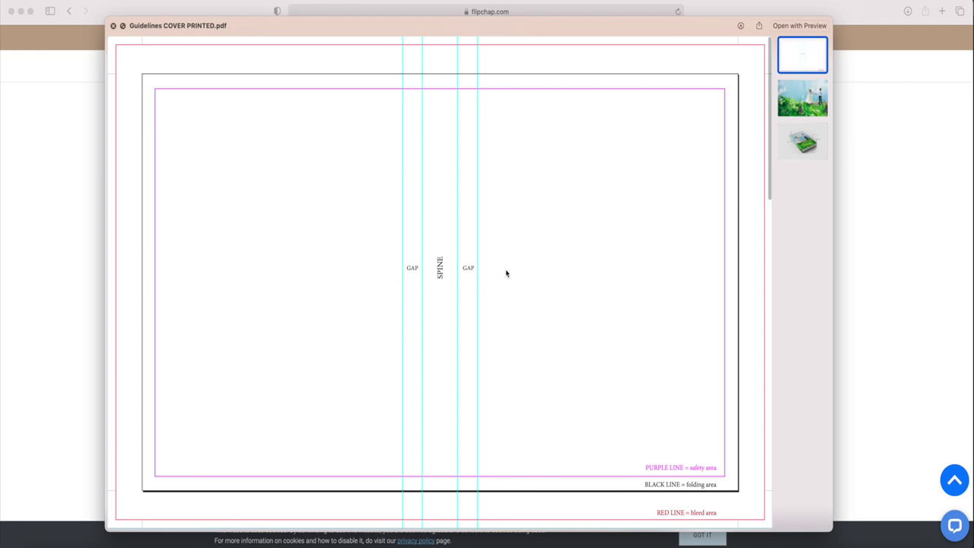
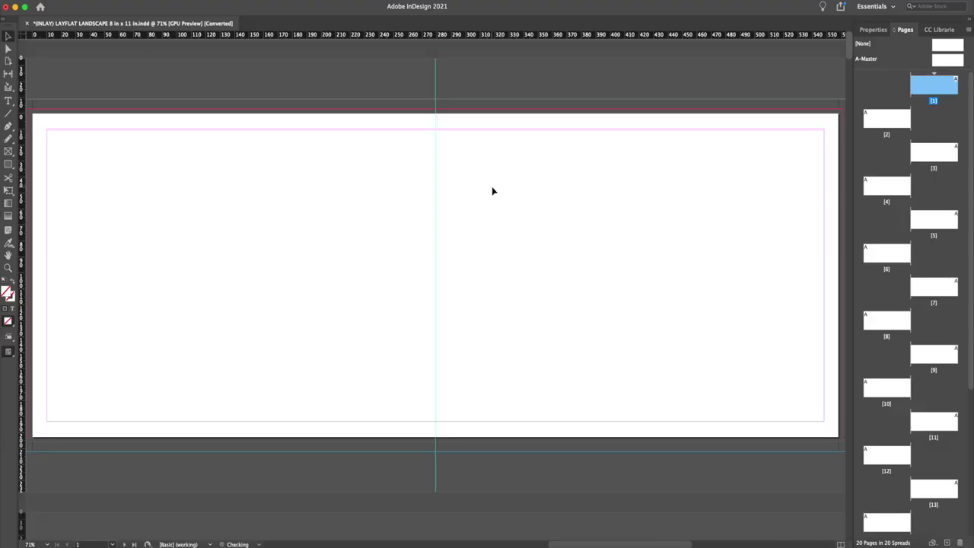
Look over the page spreads and guides of the layflat landscape 8 x 11 in inlay document in InDesign
scroll(493, 191, down, 10)
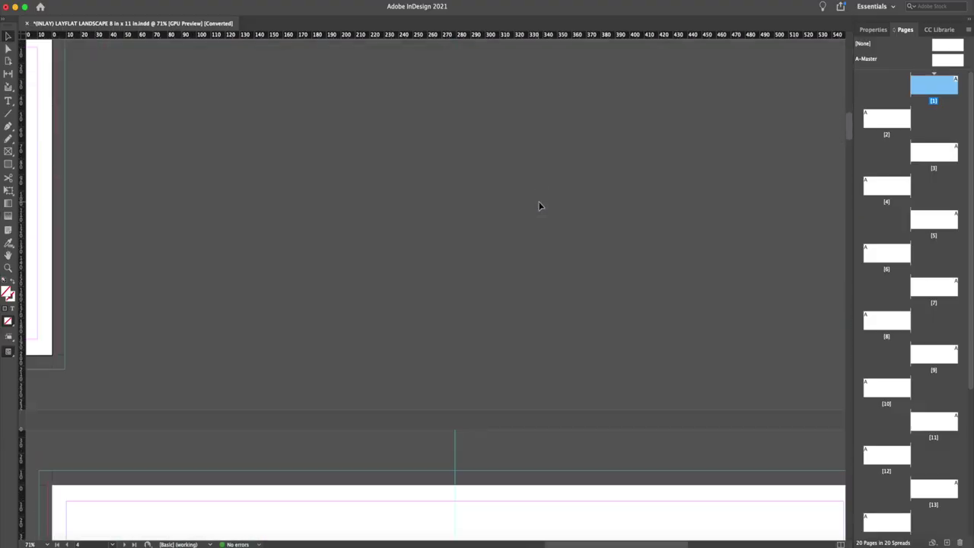
scroll(565, 202, left, 10)
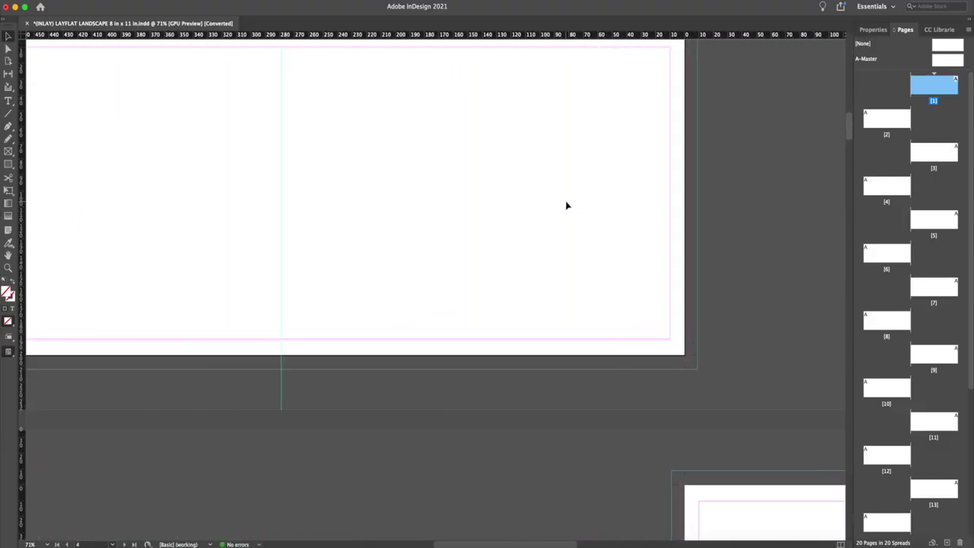
scroll(567, 205, down, 10)
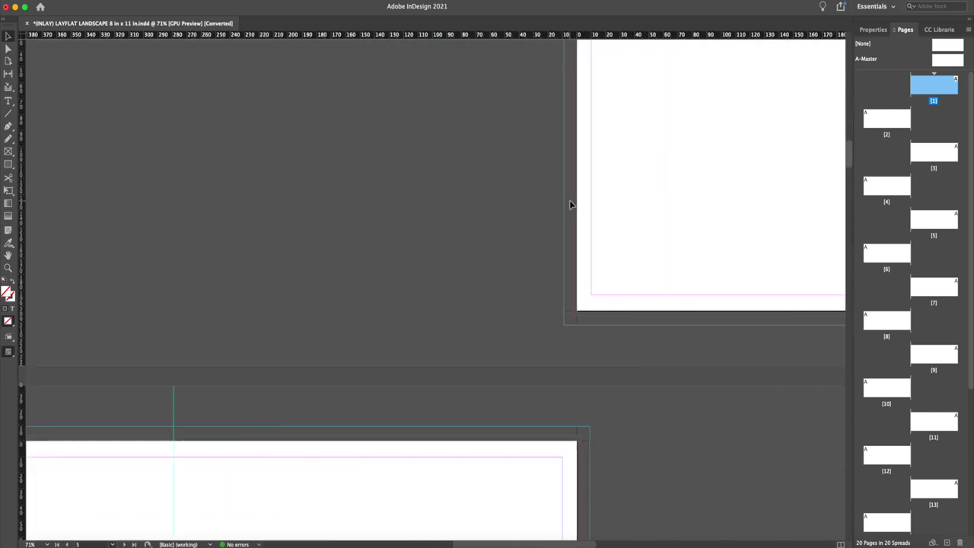
Look over the inlay document's spreads, comparing the double-page layout, centre guide, margins and bleed across pages 4 to 6
scroll(567, 204, down, 10)
scroll(569, 202, left, 2)
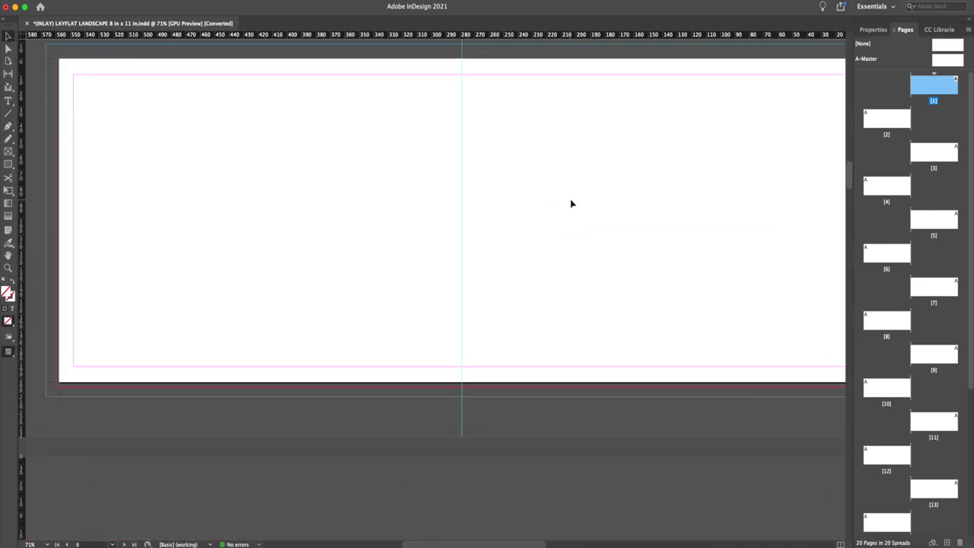
scroll(572, 203, up, 10)
scroll(574, 199, down, 7)
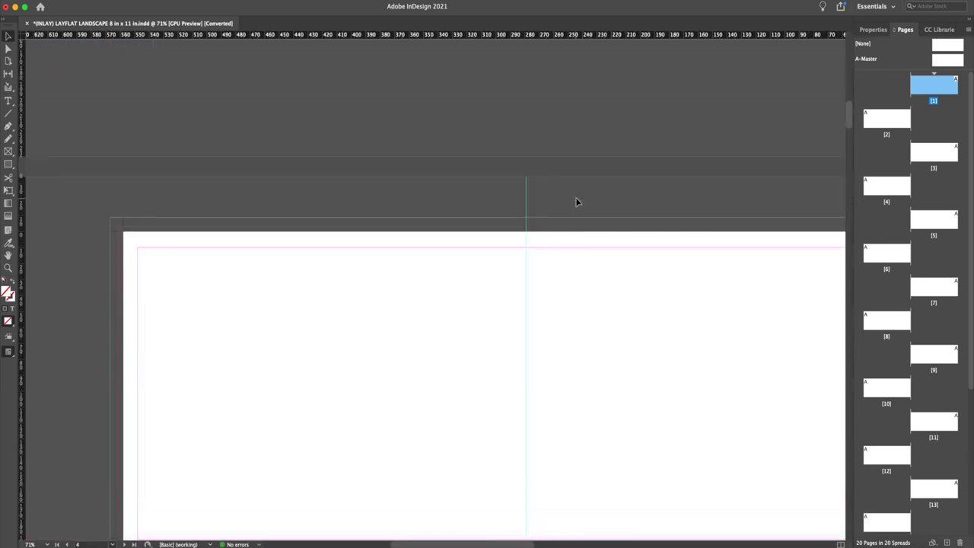
scroll(575, 203, down, 2)
scroll(575, 202, right, 2)
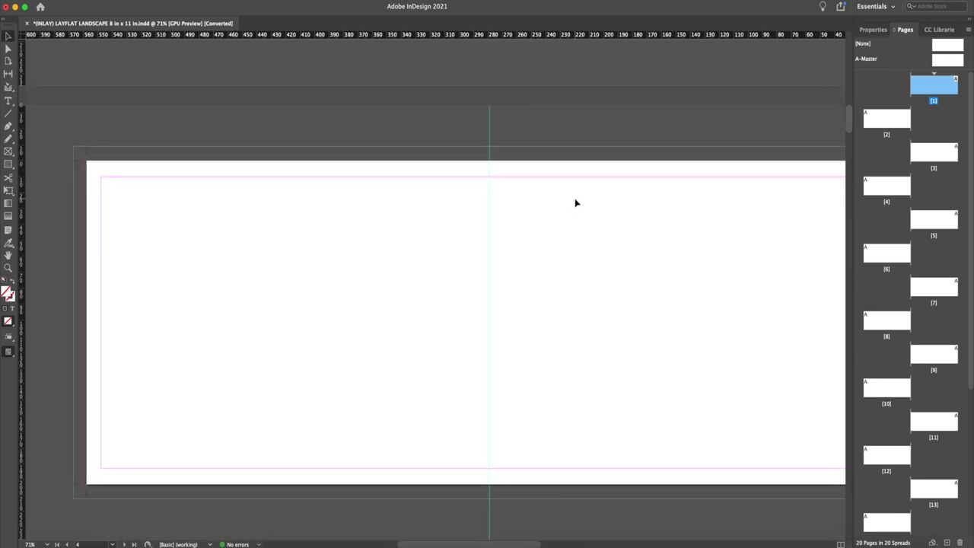
scroll(575, 202, down, 2)
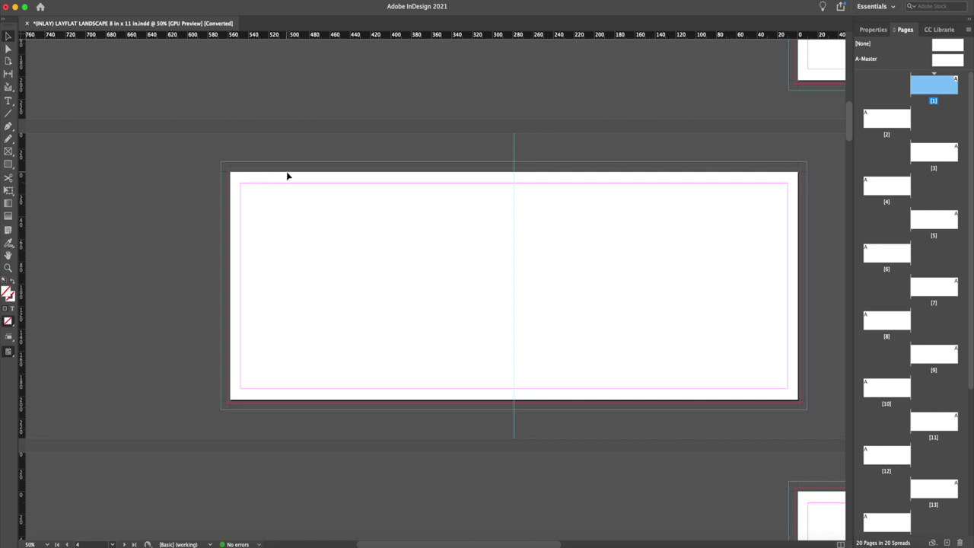
scroll(613, 193, right, 5)
scroll(614, 193, down, 3)
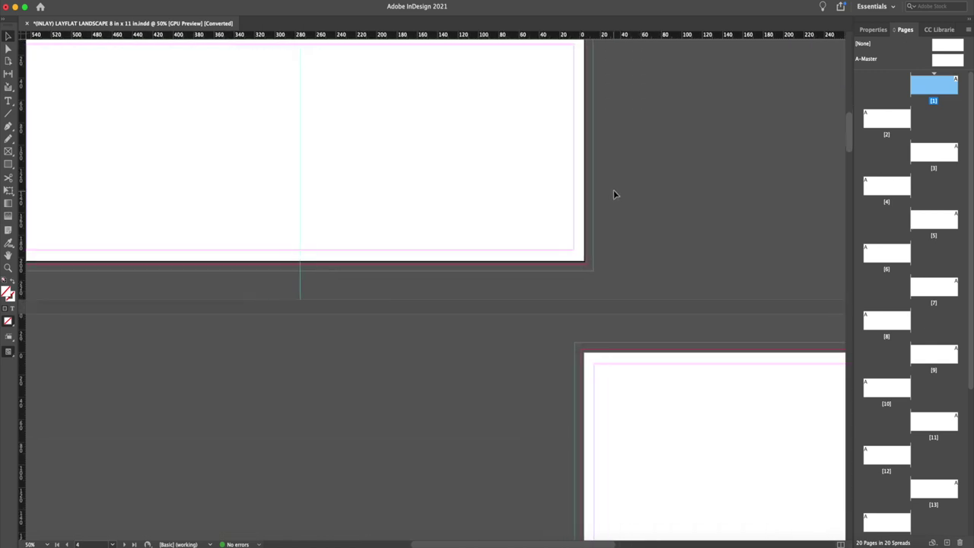
scroll(613, 193, left, 3)
scroll(616, 193, up, 3)
Check the inlay document's export settings with the Adobe PDF (Print) format, leaving without exporting
click(68, 2)
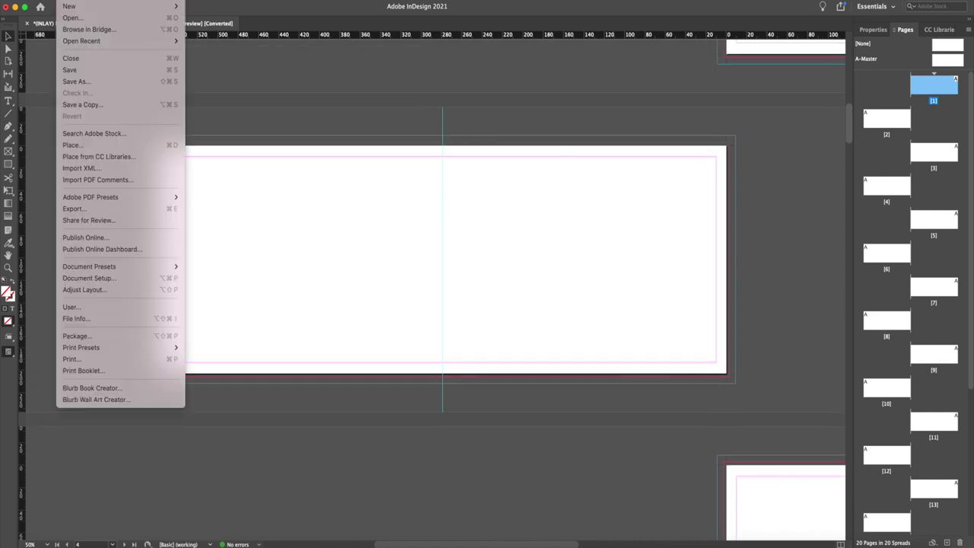
click(160, 214)
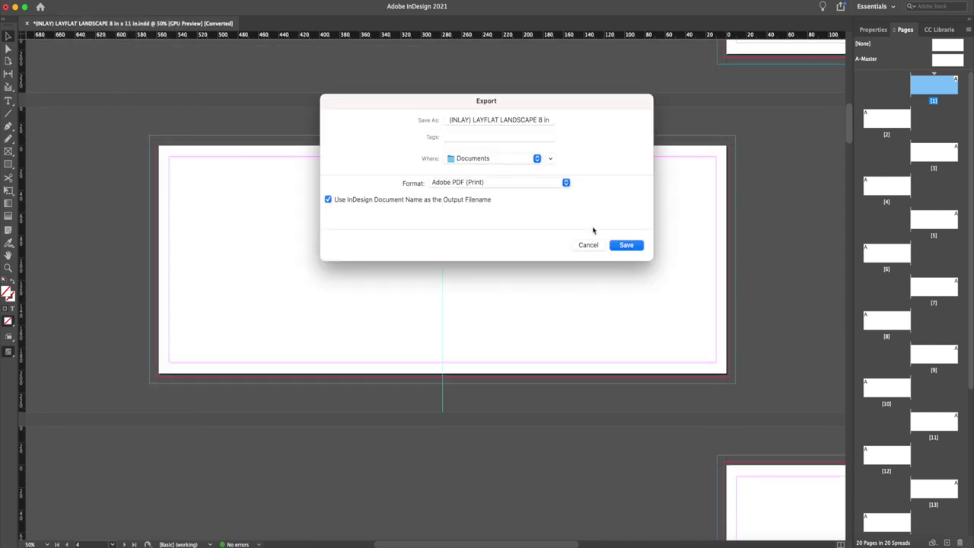
click(588, 245)
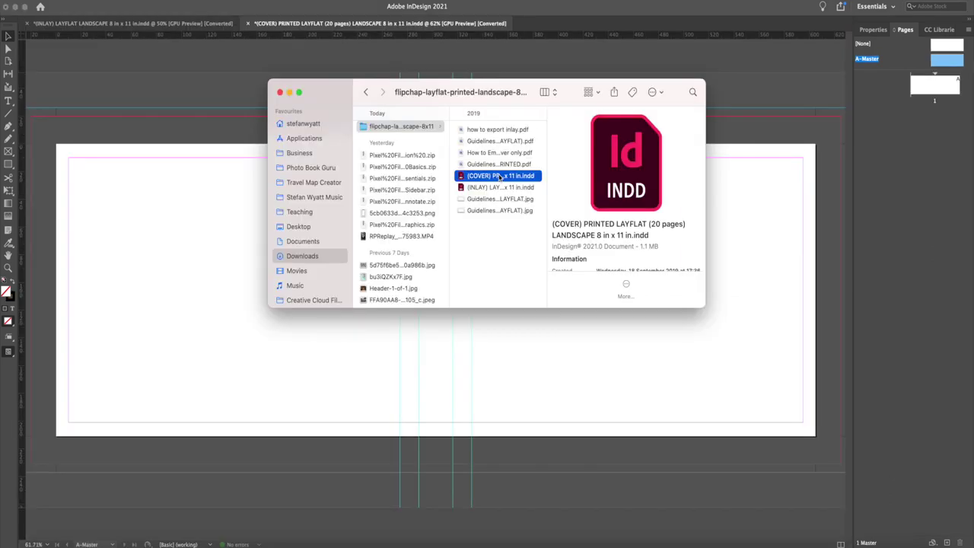
Open the "(COVER) PRINTED LAYFLAT (20 pages) LANDSCAPE 8 in x 11 in.indd" template from the downloaded folder
double_click(500, 176)
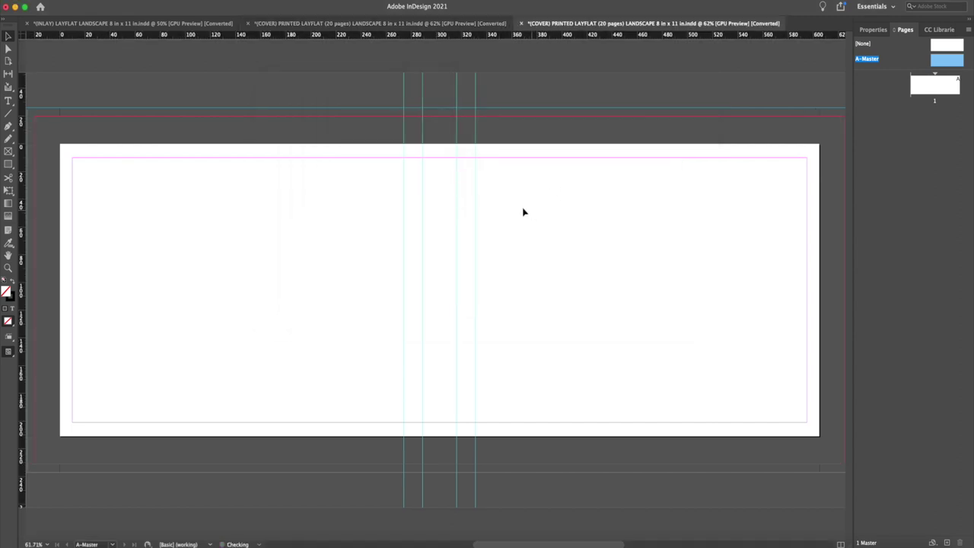
click(473, 180)
click(470, 186)
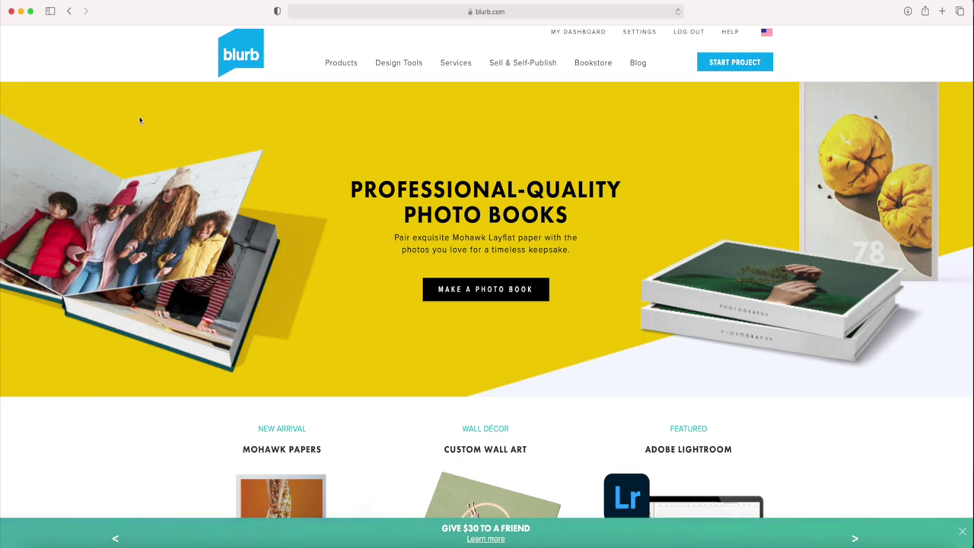
On the Blurb website, go to PDF To Book and open the specifications for everyday applications
mouse_move(392, 63)
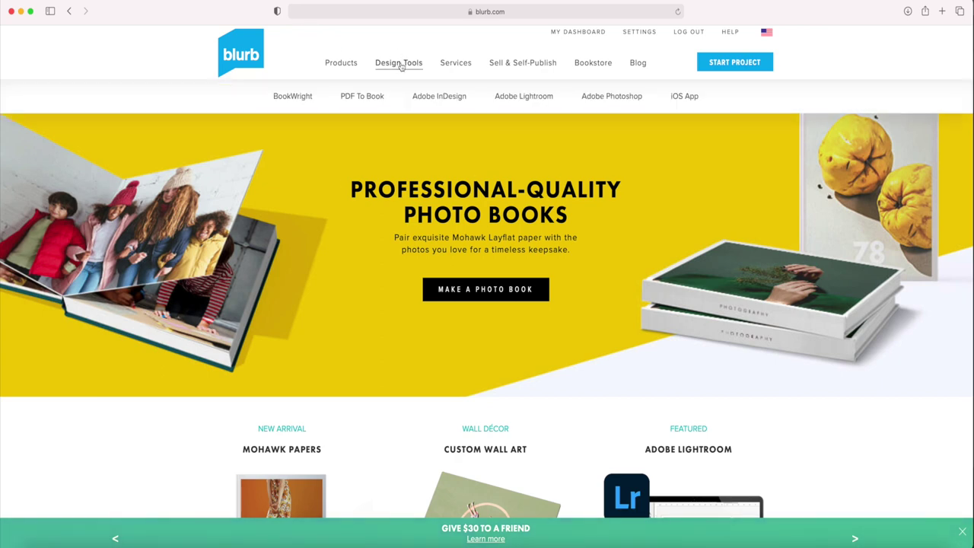
click(362, 98)
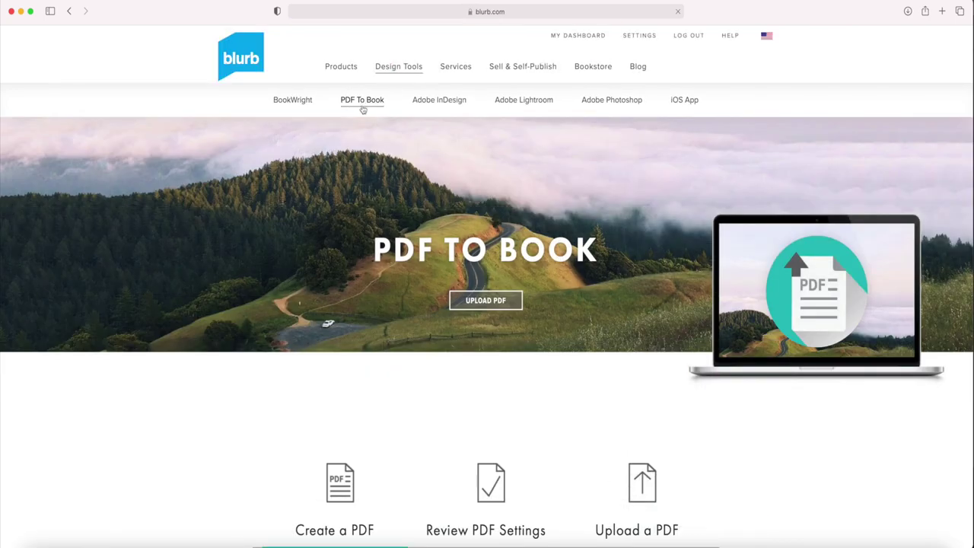
scroll(470, 169, down, 10)
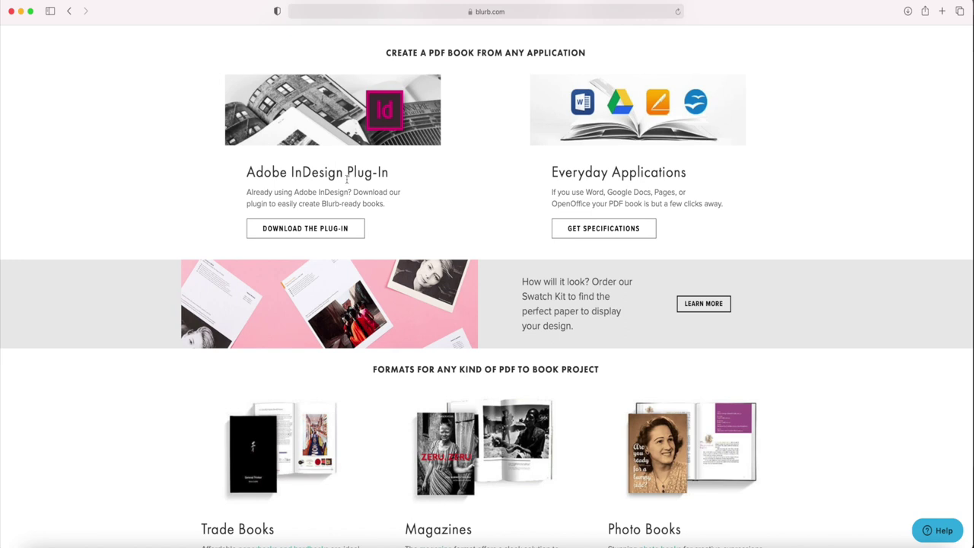
click(614, 230)
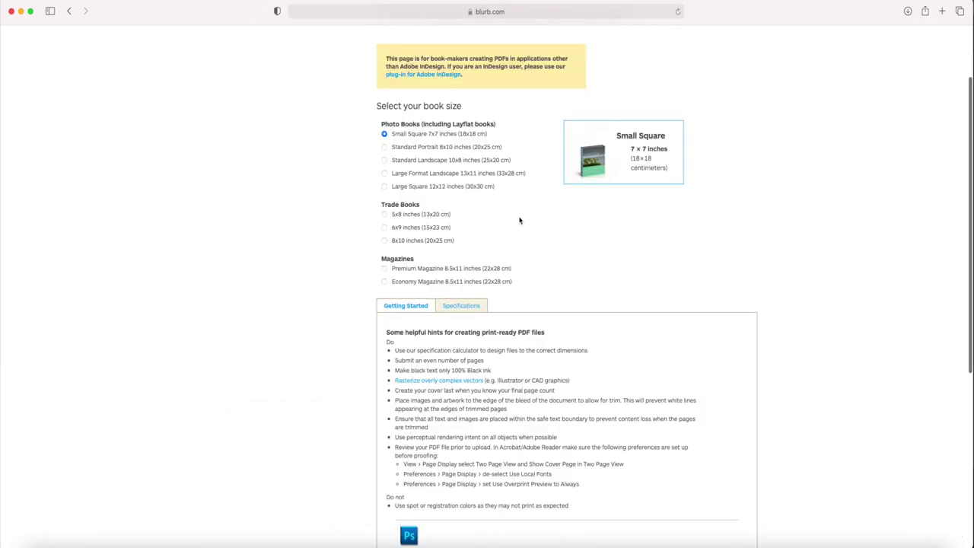
Choose the Standard Landscape 10x8 inches photo book size and show its specifications calculator
click(385, 161)
scroll(424, 173, up, 1)
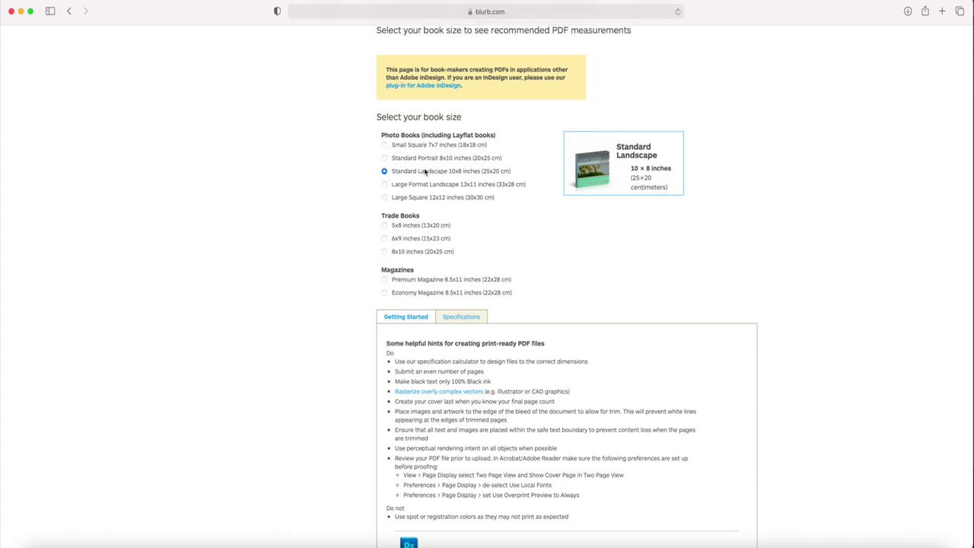
click(472, 316)
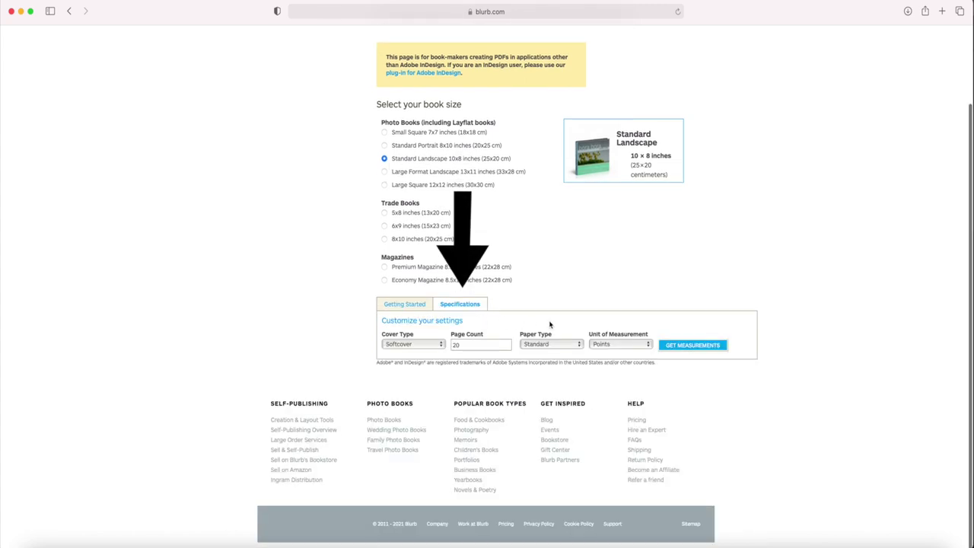
Get the book measurements for a Hardcover, ImageWrap cover, 40 pages, Premium Lustre - Layflat paper and centimeters
click(426, 348)
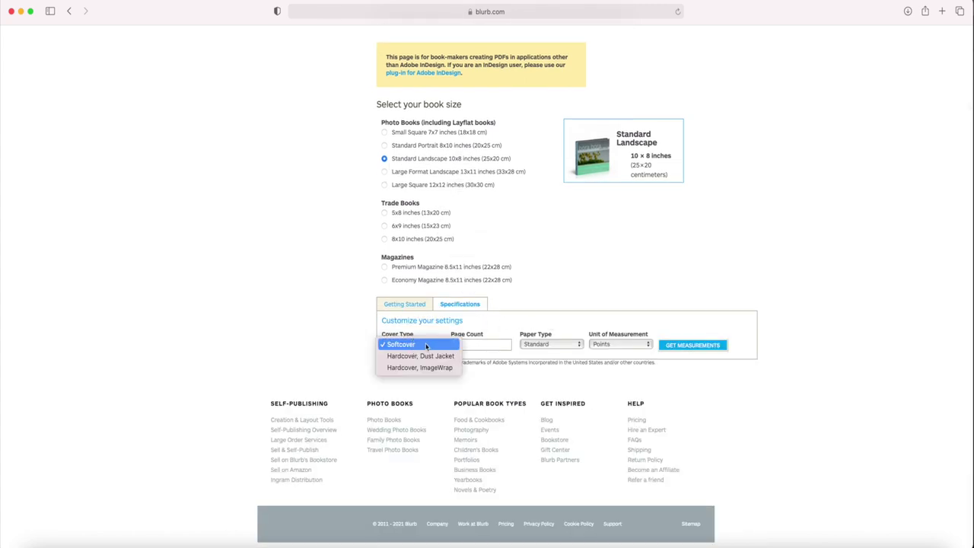
click(415, 367)
double_click(485, 344)
text(4)
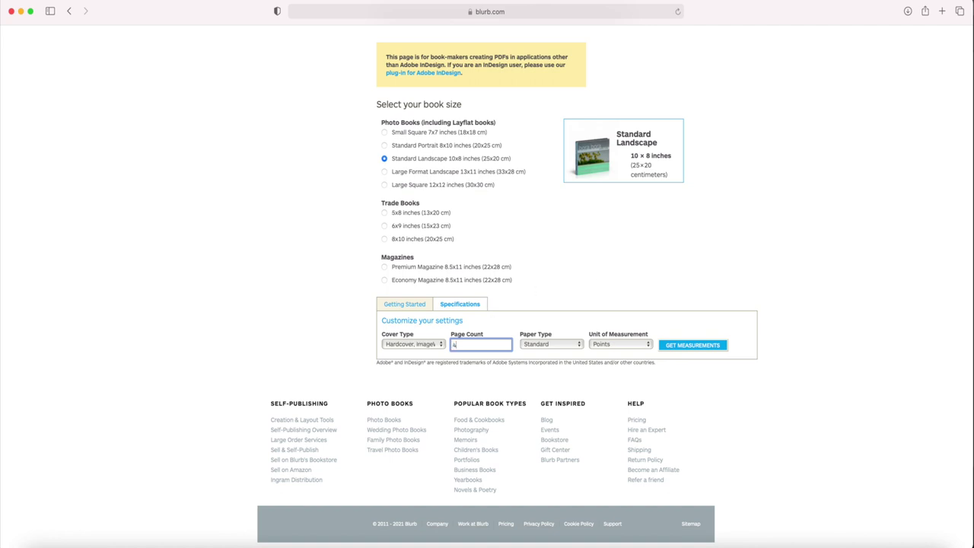
text(0)
click(619, 343)
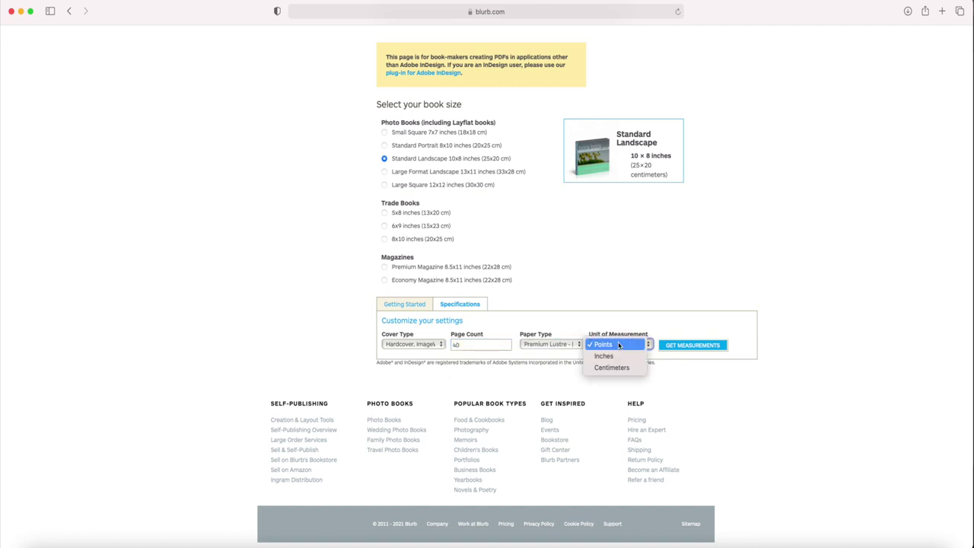
click(618, 344)
click(619, 344)
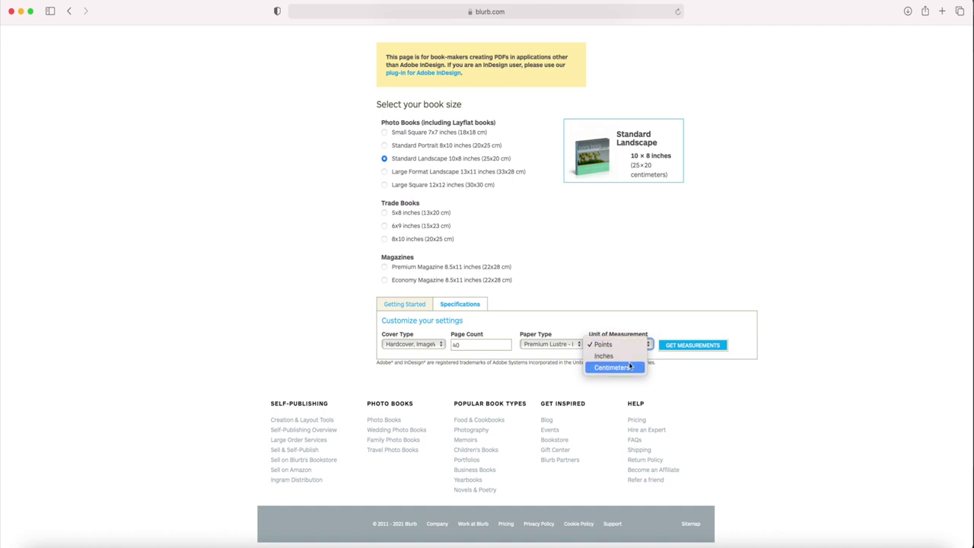
click(612, 367)
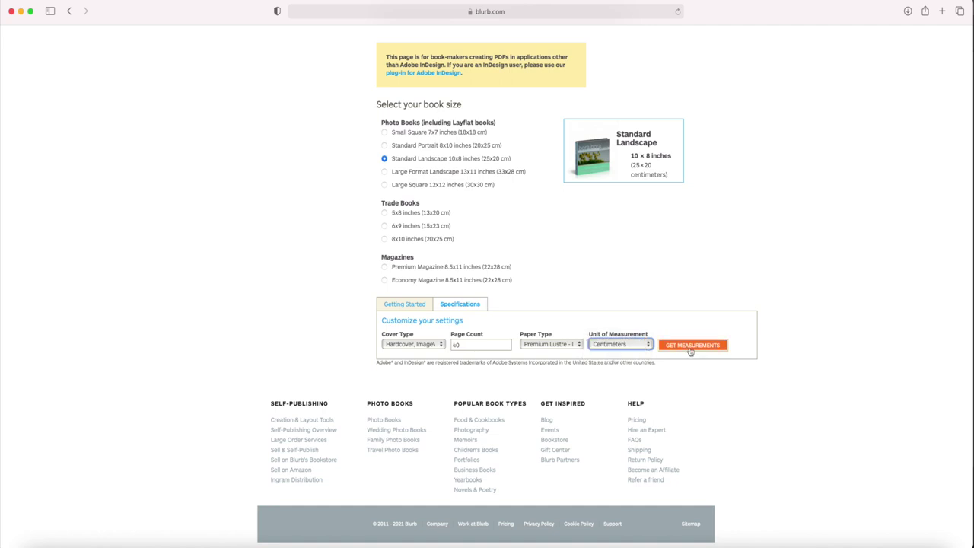
click(690, 346)
Review the printing considerations for bleed, trim and safe text, and the page and cover specifications
scroll(687, 343, down, 10)
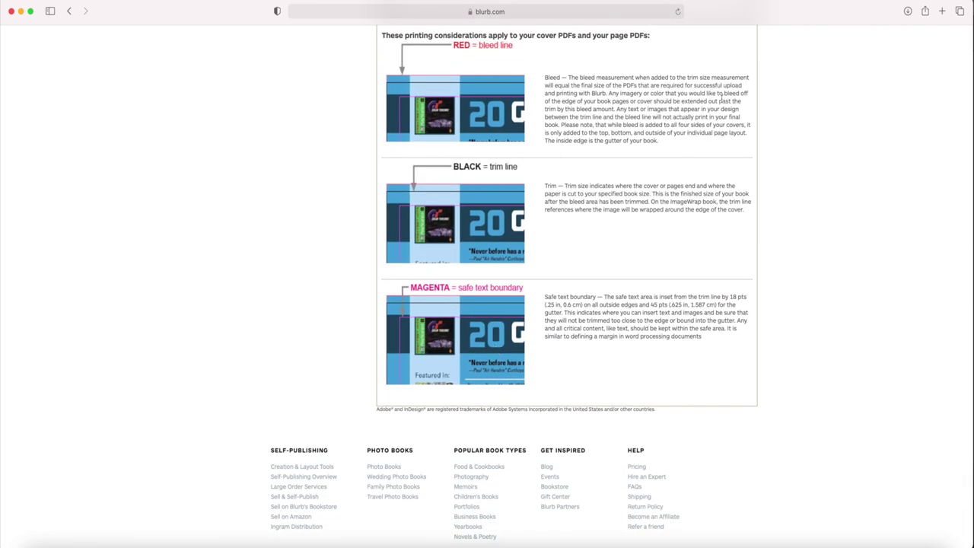
scroll(630, 203, up, 5)
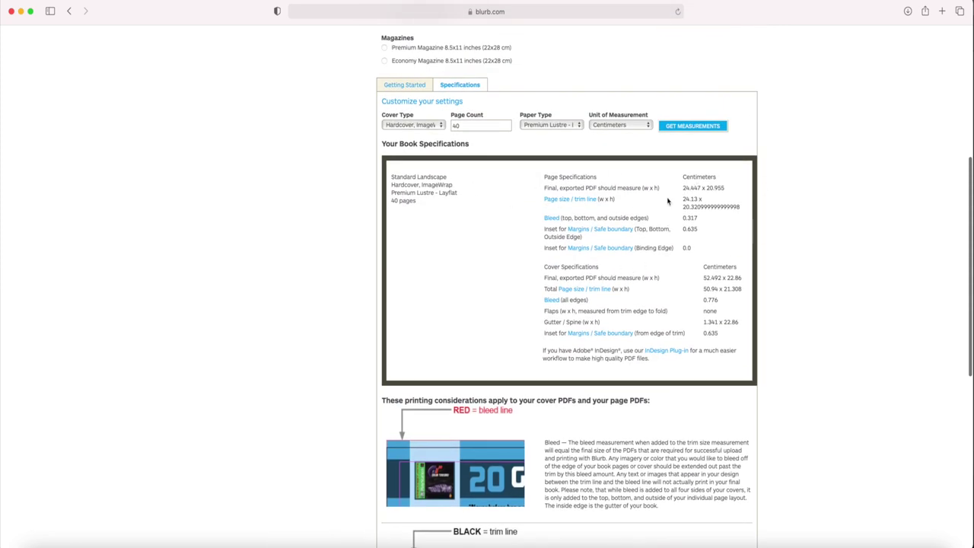
drag(548, 178, 739, 256)
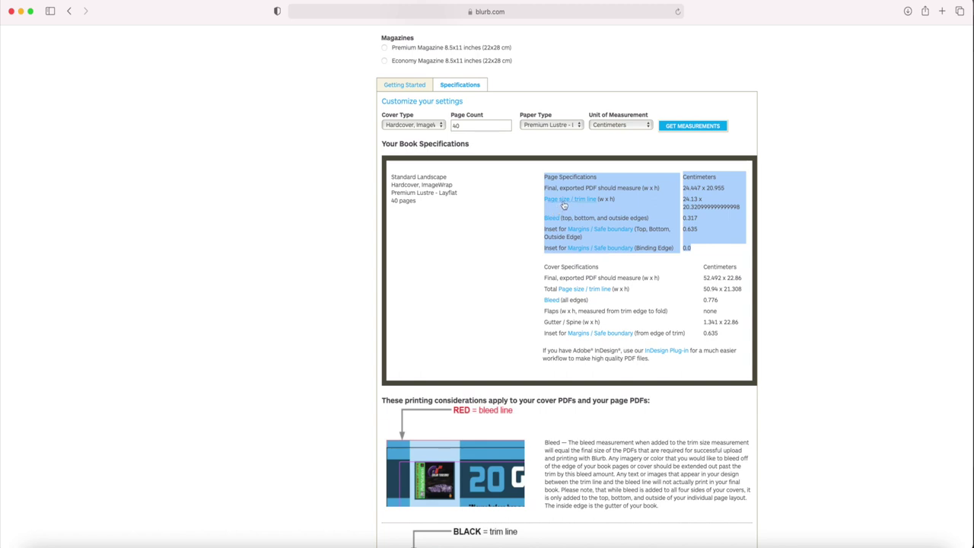
click(784, 376)
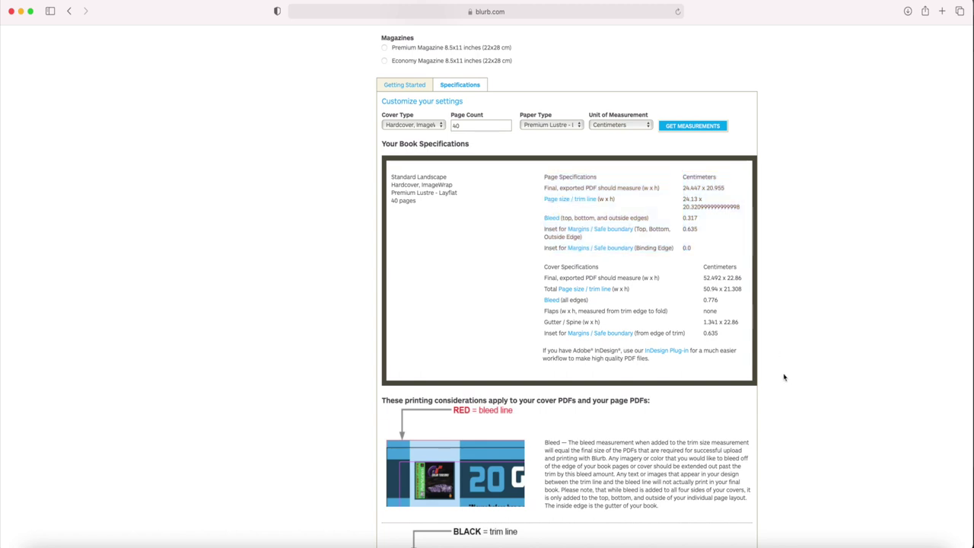
Switch to InDesign and start a new document named "Test" with centimeters as its units
click(833, 539)
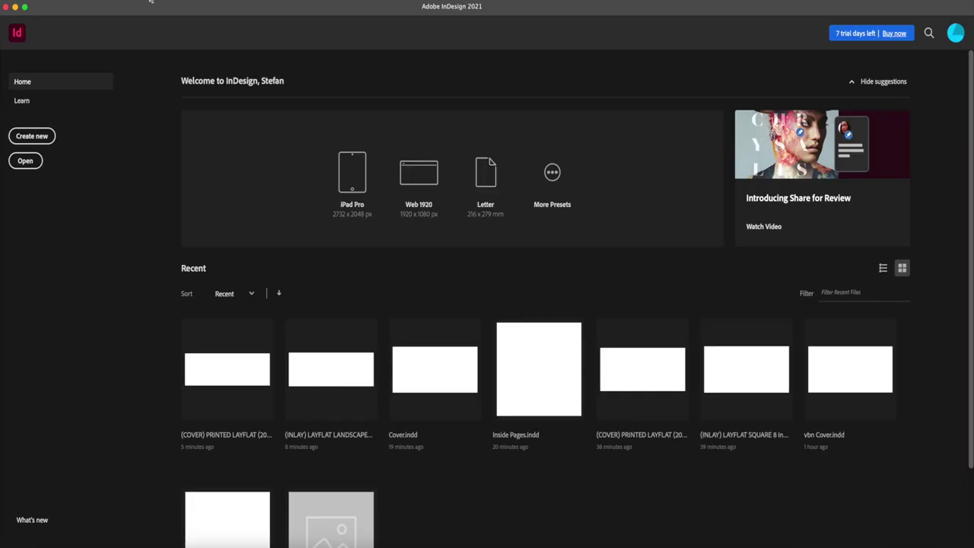
click(68, 0)
mouse_move(85, 8)
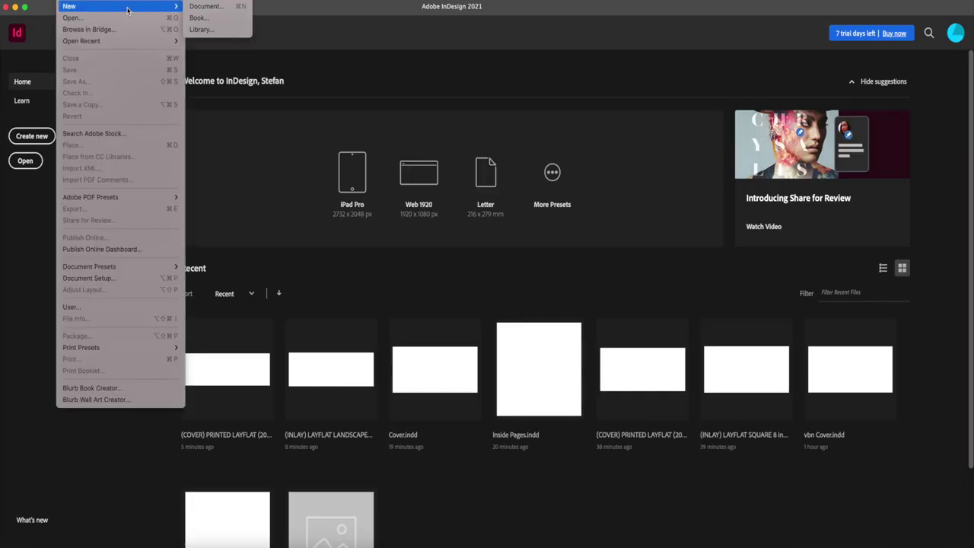
click(207, 7)
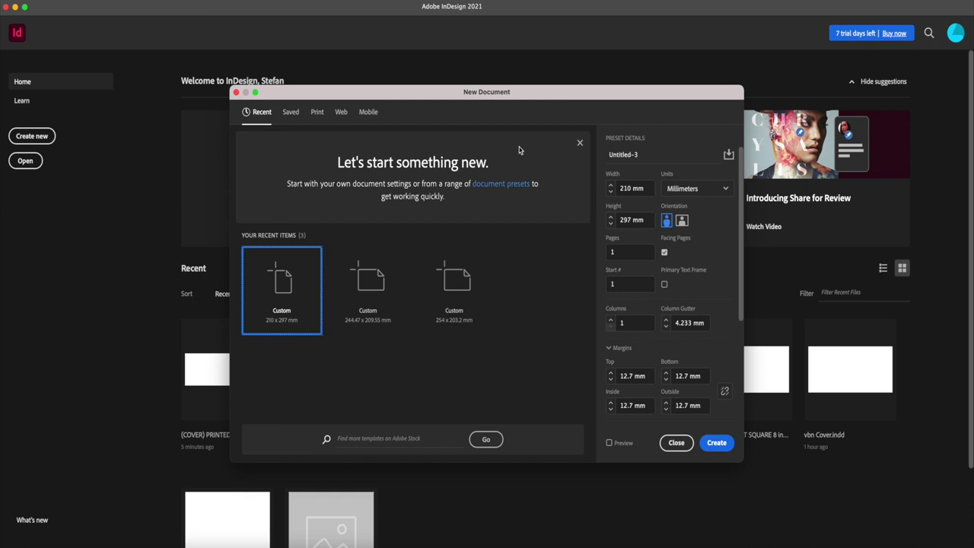
click(668, 157)
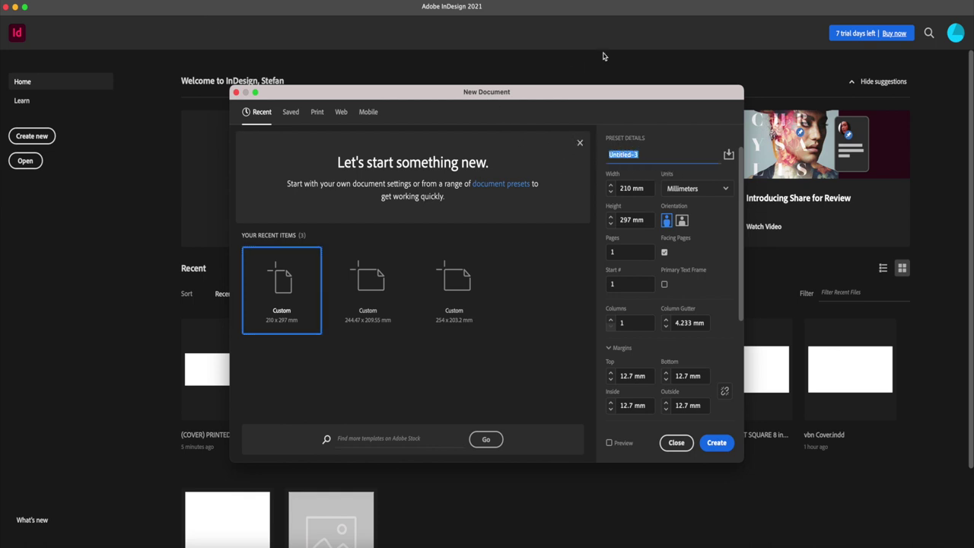
text(Test)
click(707, 190)
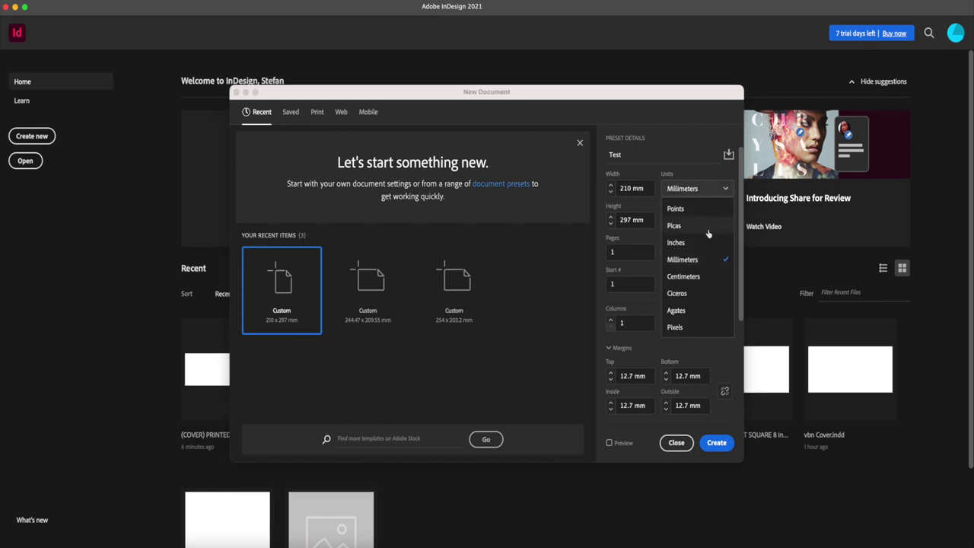
click(702, 275)
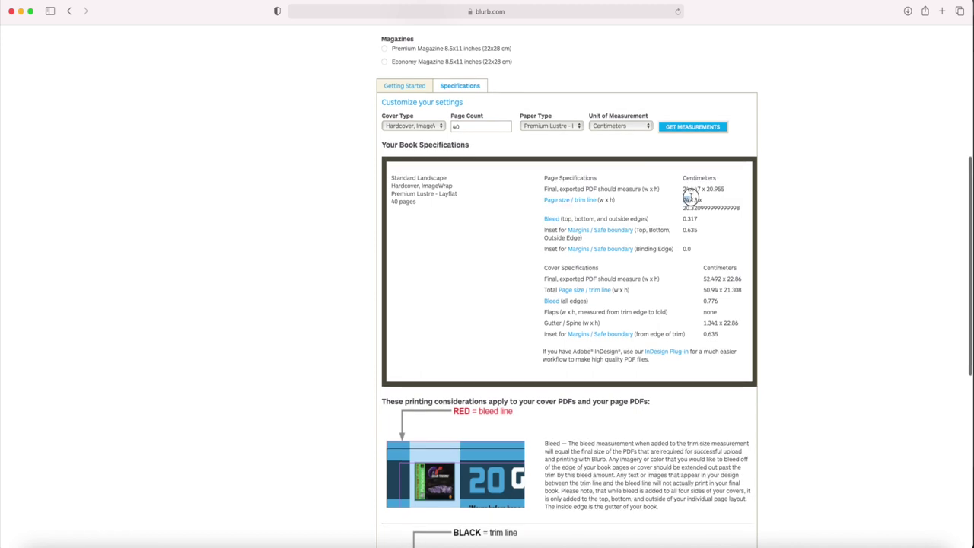
Take the page trim width from Blurb's specifications and set the new document's width to 24.13 cm
scroll(683, 200, up, 1)
drag(682, 203, 694, 202)
scroll(693, 201, down, 1)
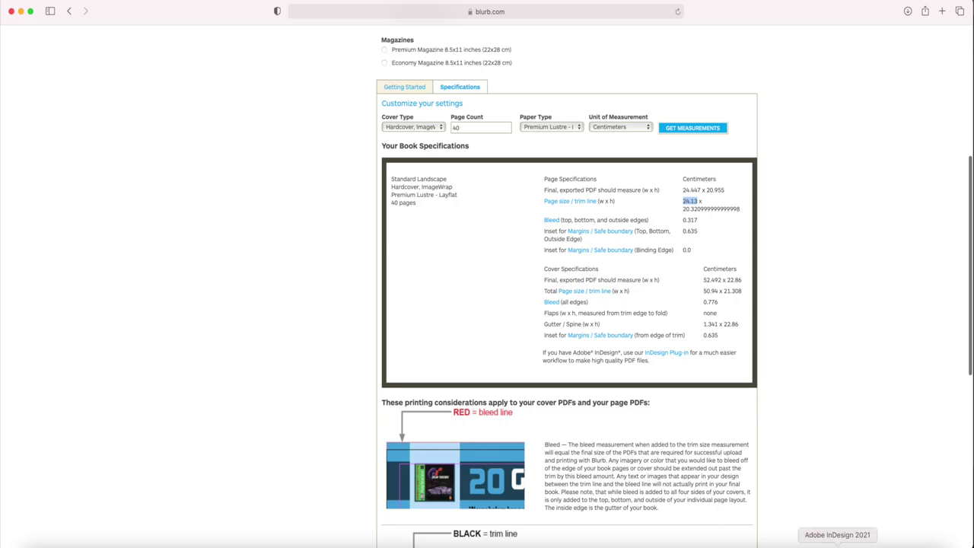
key(super+Tab)
double_click(624, 188)
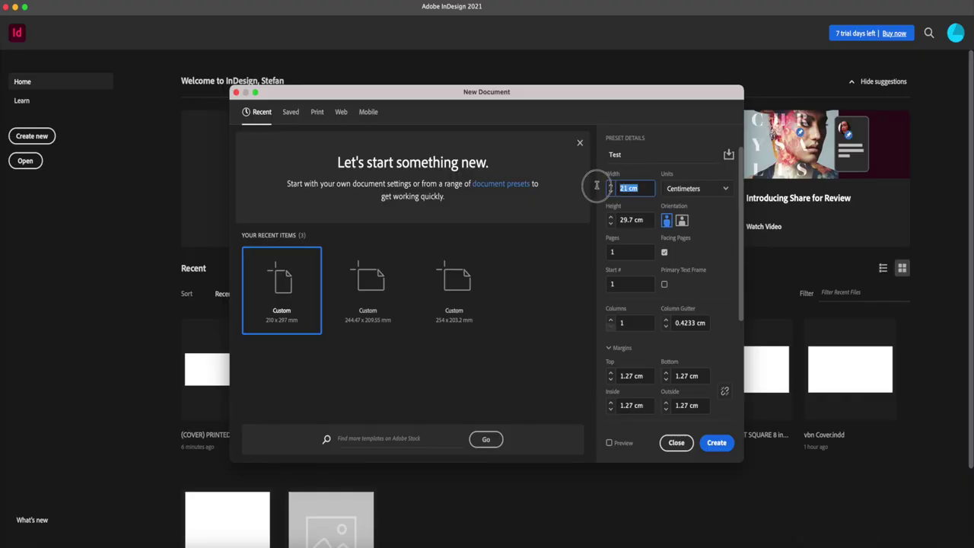
text(24.13)
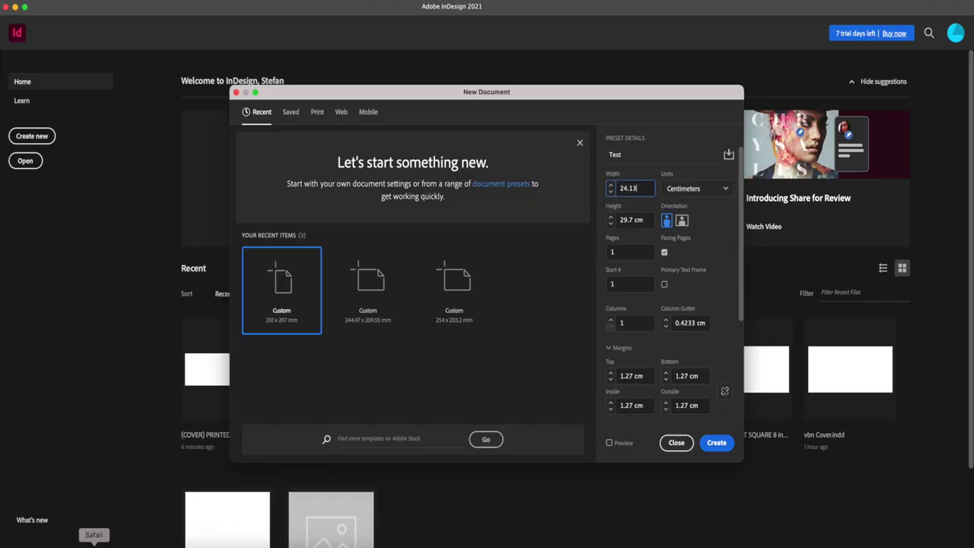
Take the page trim height from Blurb's specifications, set the new document's height to 20.32 cm and choose landscape orientation
click(93, 539)
drag(682, 209, 698, 208)
key(super+c)
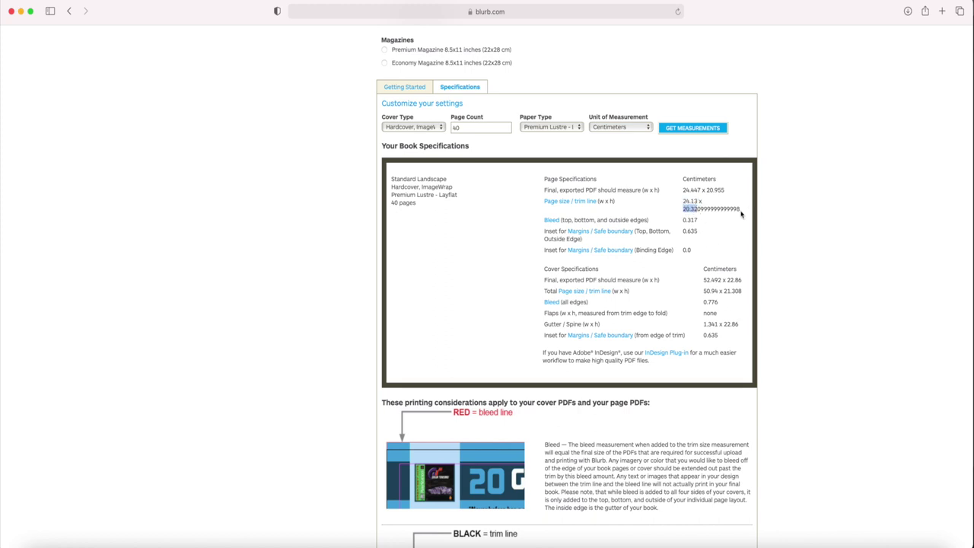
click(837, 542)
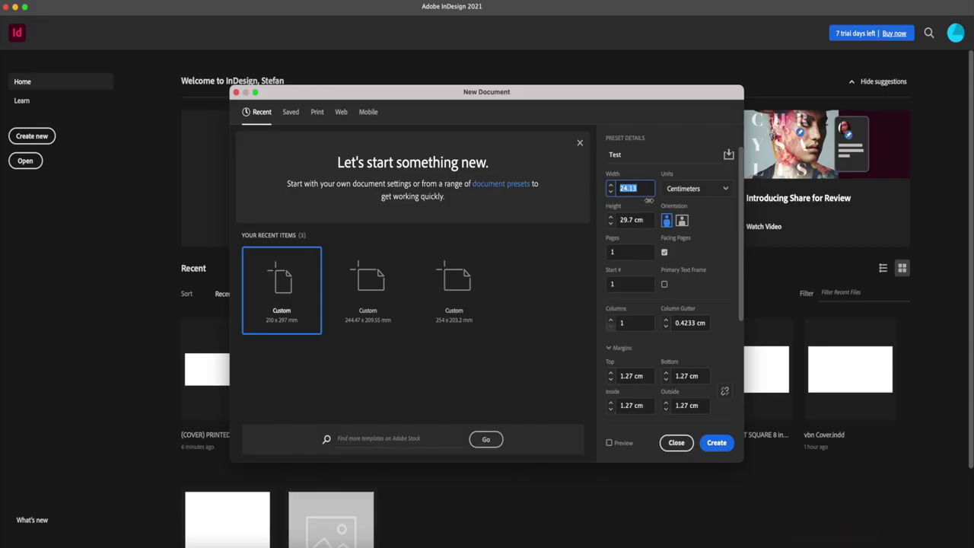
key(Tab)
key(super+v)
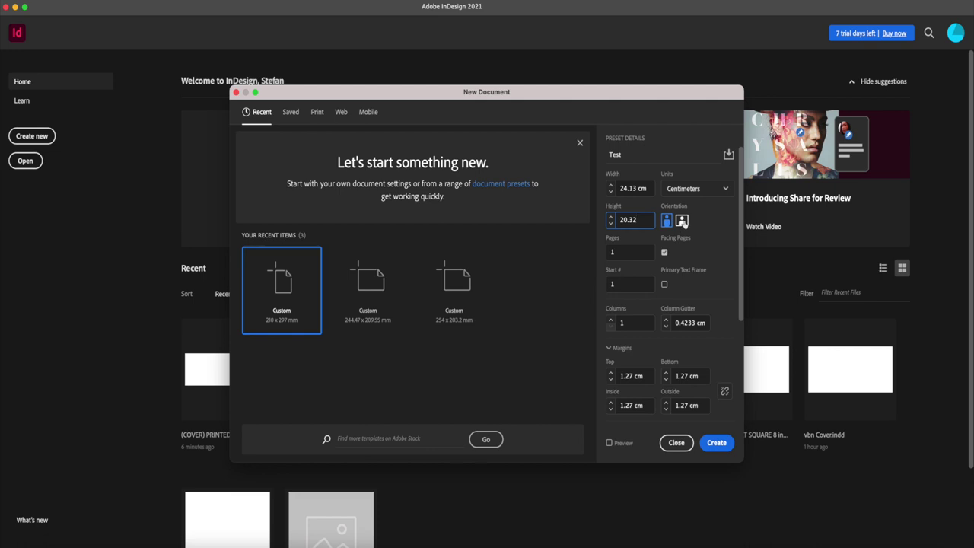
click(682, 220)
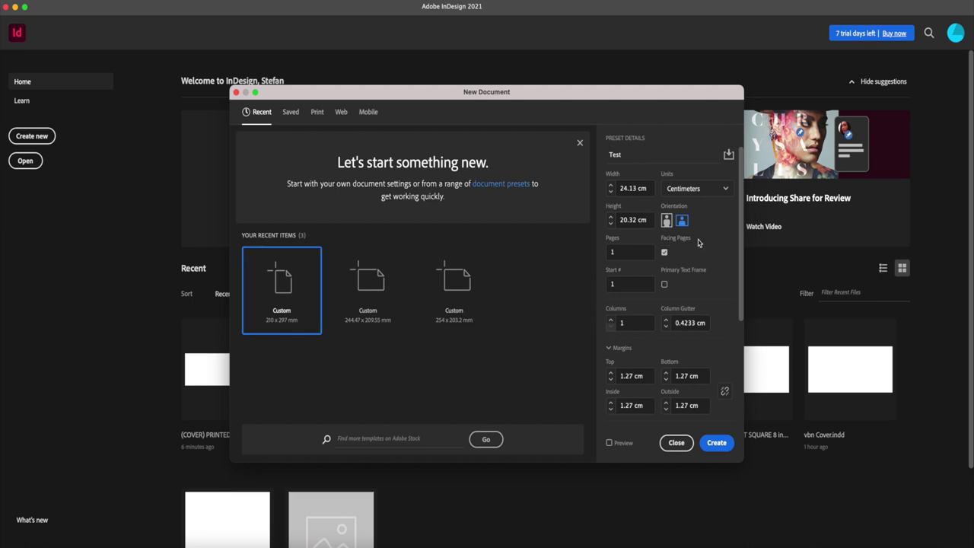
Set the new document to 40 pages with Facing Pages enabled
click(664, 253)
click(664, 253)
click(620, 251)
text(40)
scroll(719, 271, down, 5)
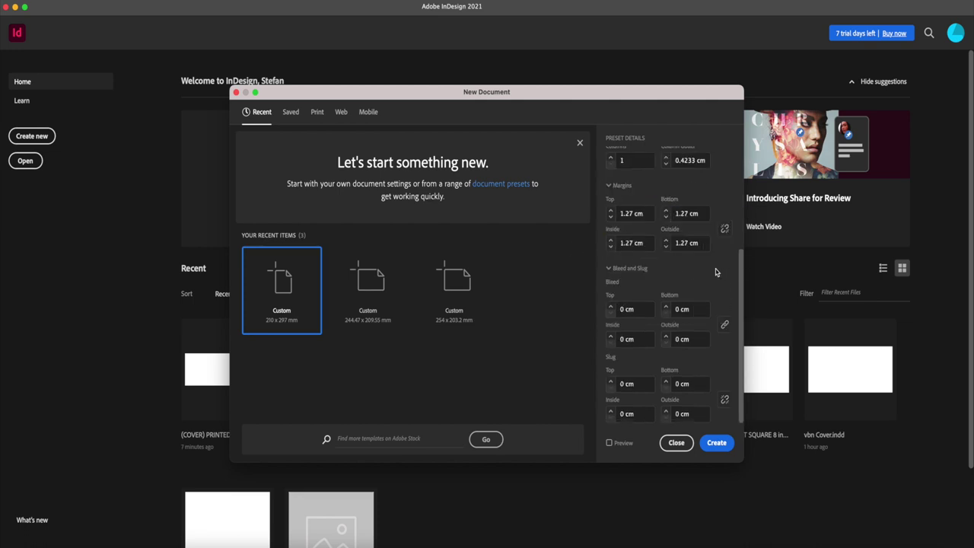
scroll(716, 272, up, 3)
scroll(715, 271, up, 1)
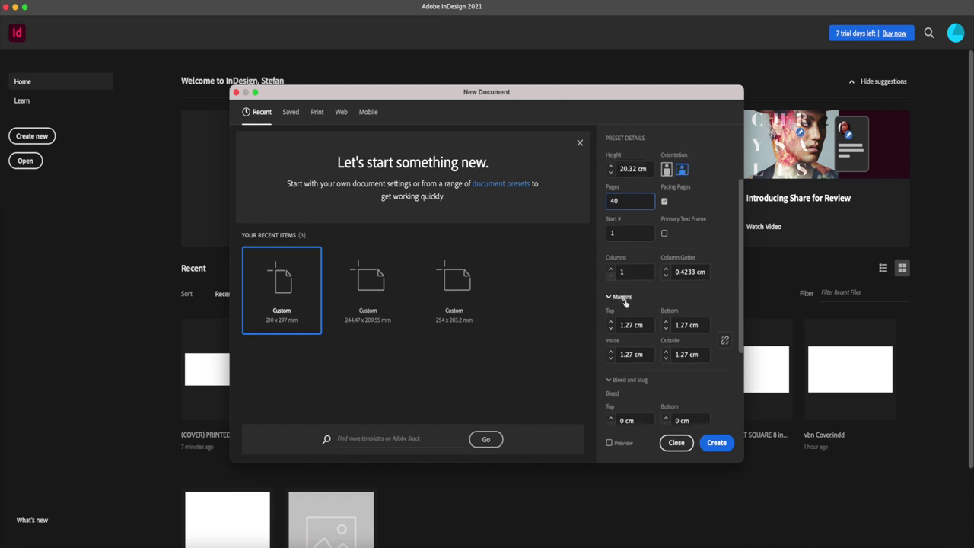
scroll(624, 302, down, 3)
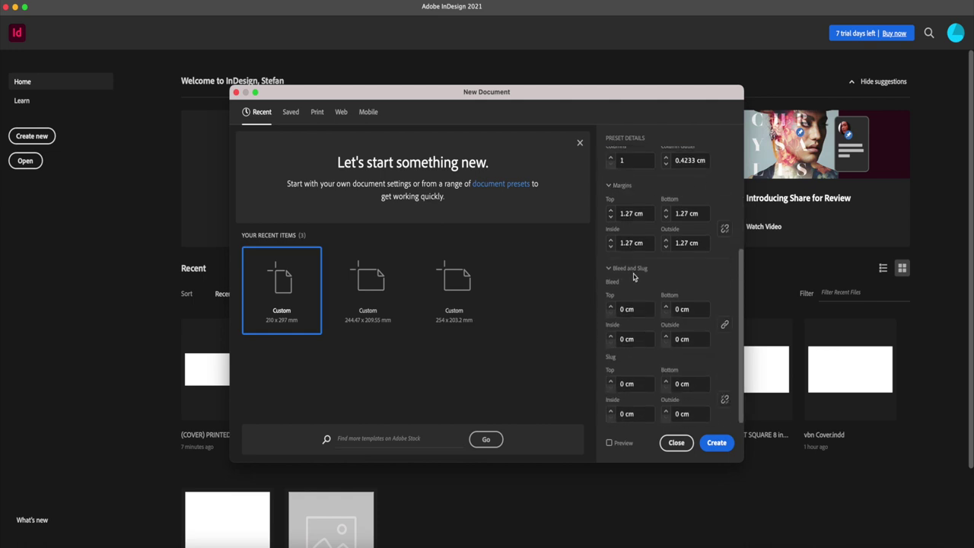
scroll(633, 277, up, 3)
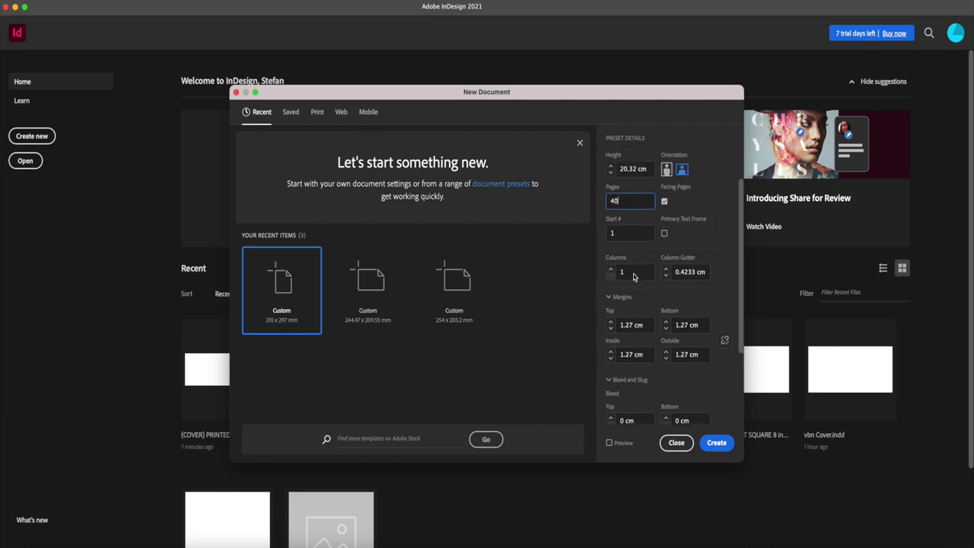
click(665, 204)
click(664, 202)
Copy the safe-boundary inset from Blurb's page specifications and set the top, bottom and outside margins to 0.635 cm
scroll(642, 318, down, 3)
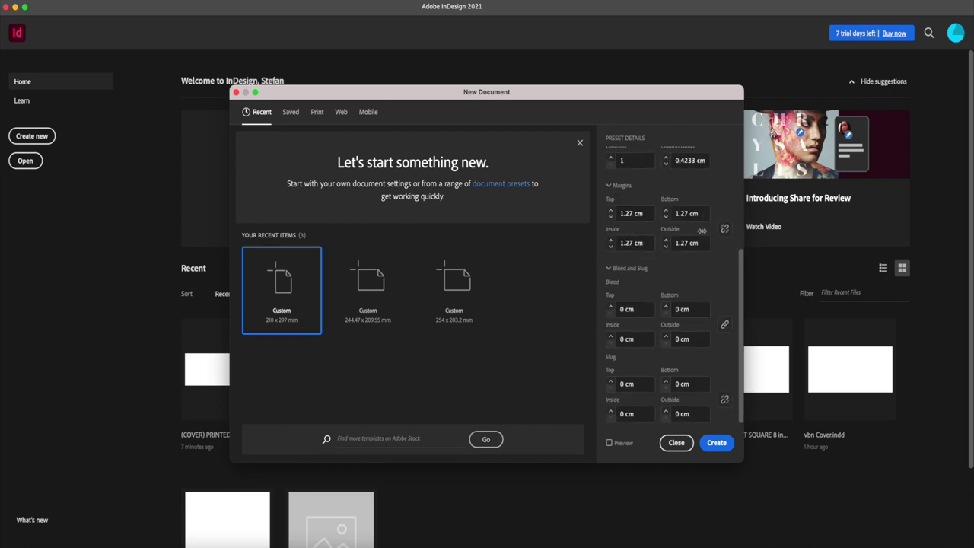
click(94, 545)
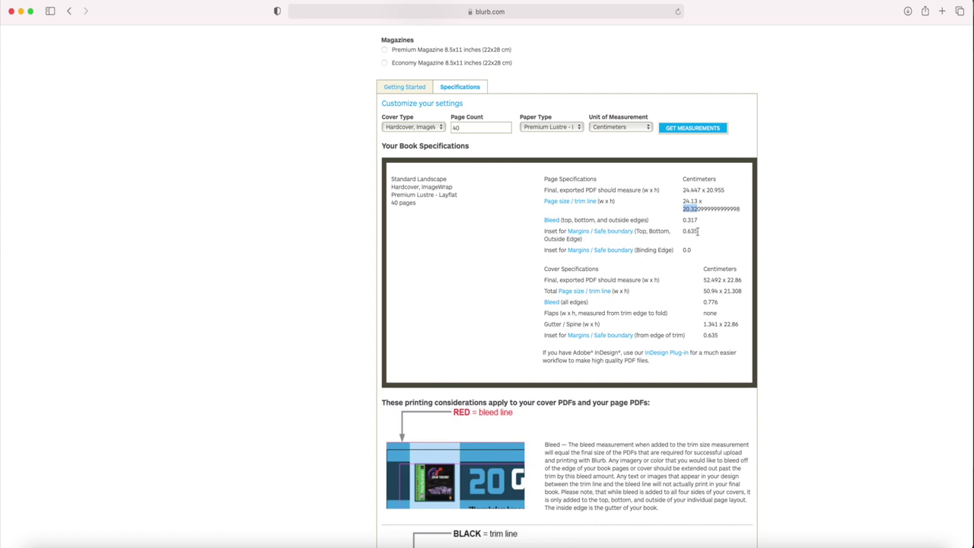
drag(682, 230, 697, 231)
key(super+c)
key(super+Tab)
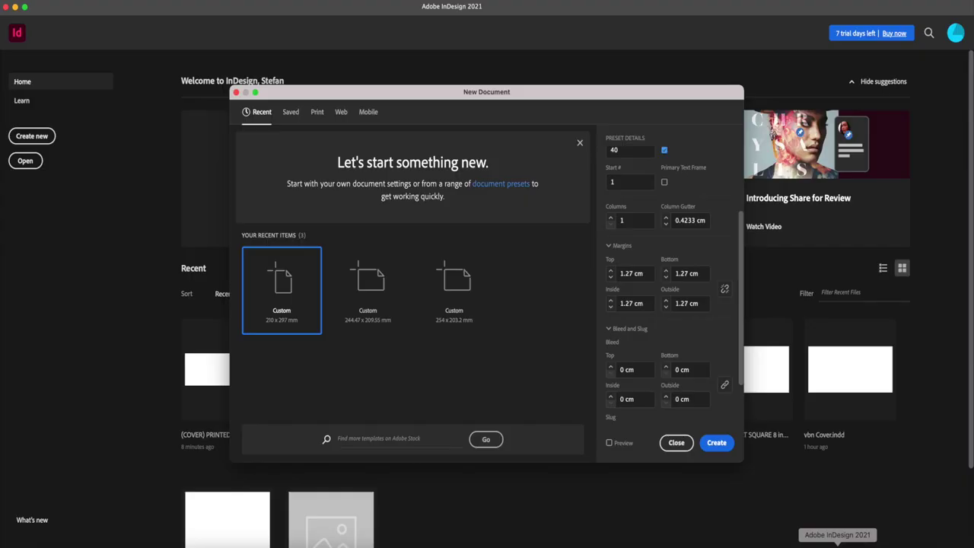
triple_click(644, 274)
key(super+v)
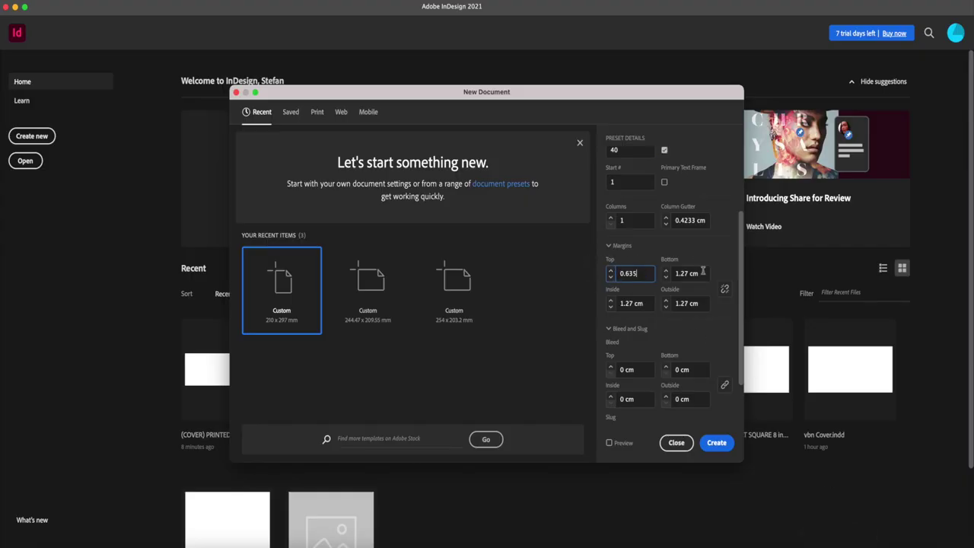
key(Tab)
key(super+v)
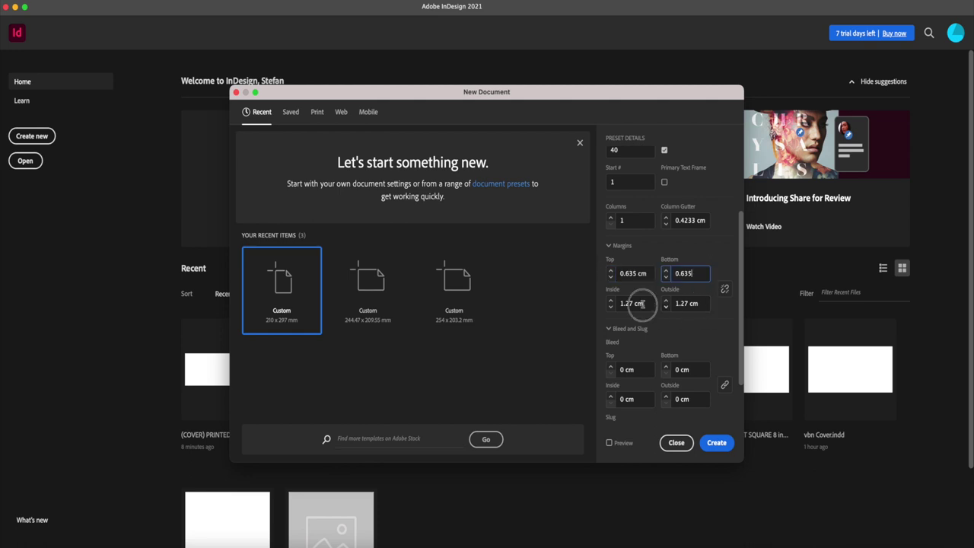
click(693, 303)
key(super+v)
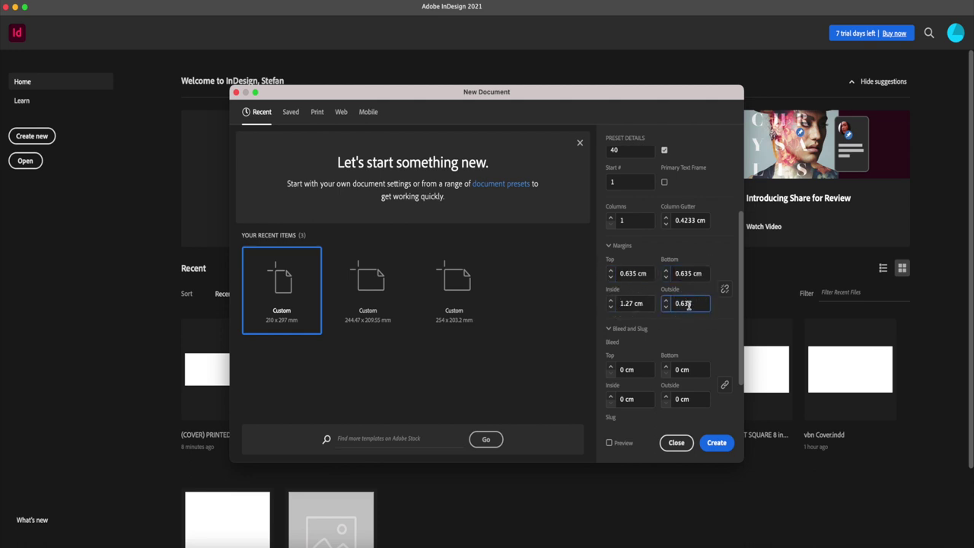
Set the new document's inside margin to 0 cm
click(644, 303)
triple_click(644, 302)
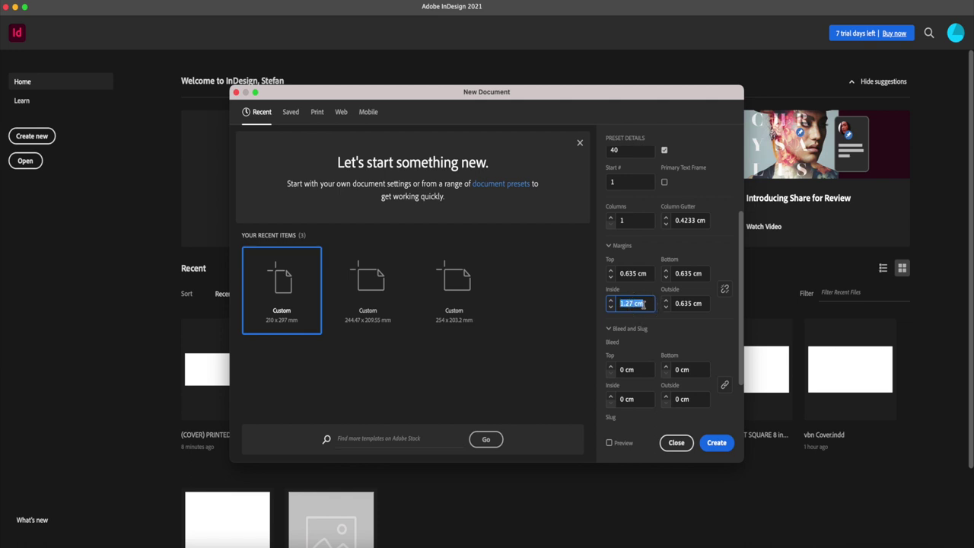
text(0)
click(713, 333)
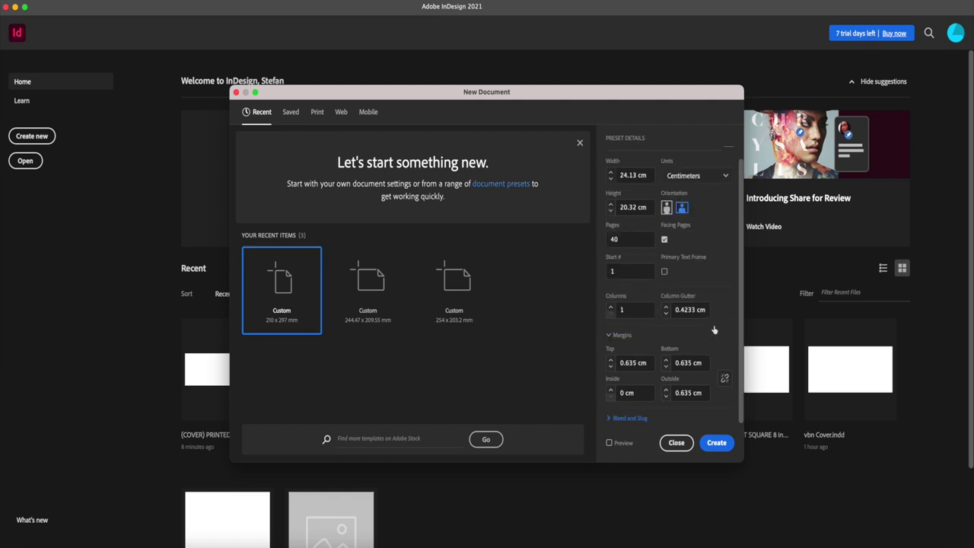
Copy the page bleed value from Blurb's specifications and set the document's linked bleed values to 0.317 cm
click(626, 418)
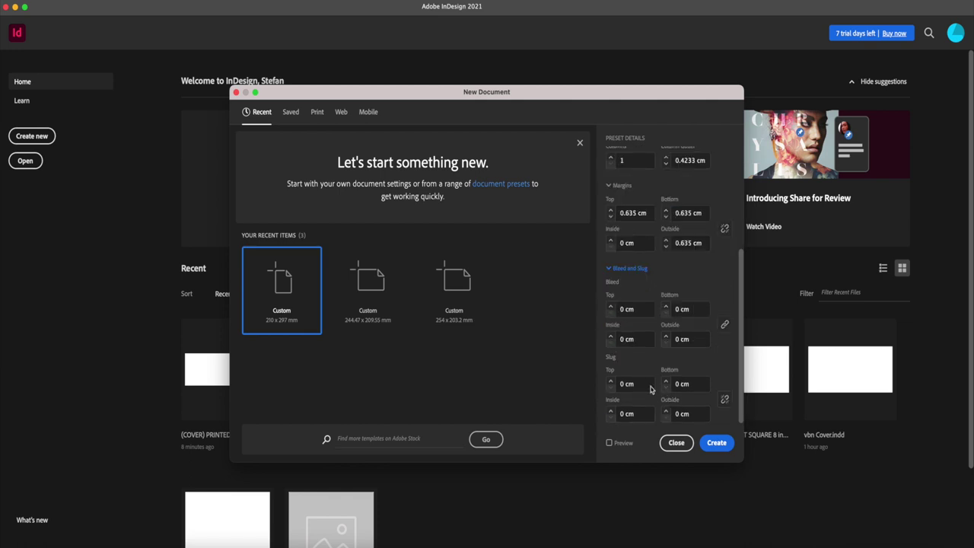
click(93, 545)
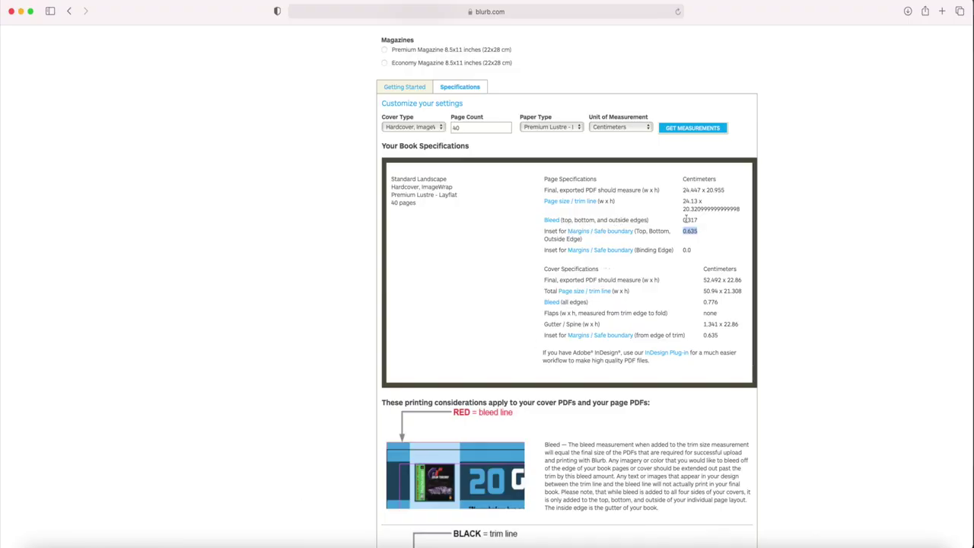
drag(683, 220, 697, 219)
key(super+c)
click(782, 537)
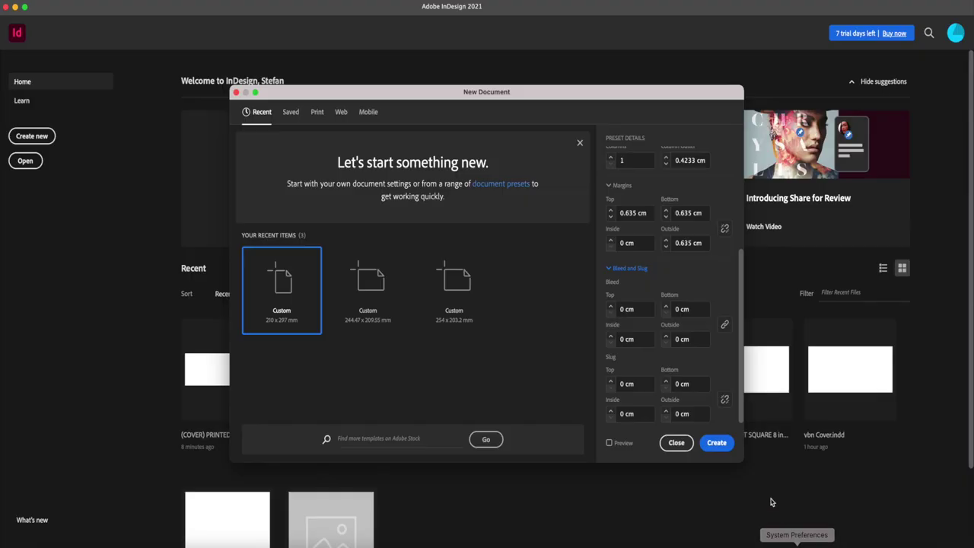
double_click(643, 311)
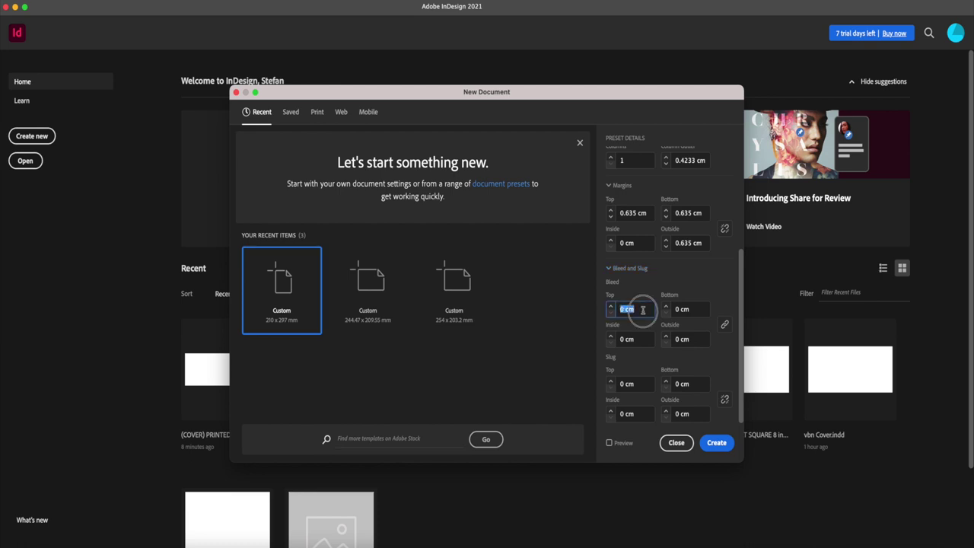
key(super+v)
double_click(684, 308)
key(super+v)
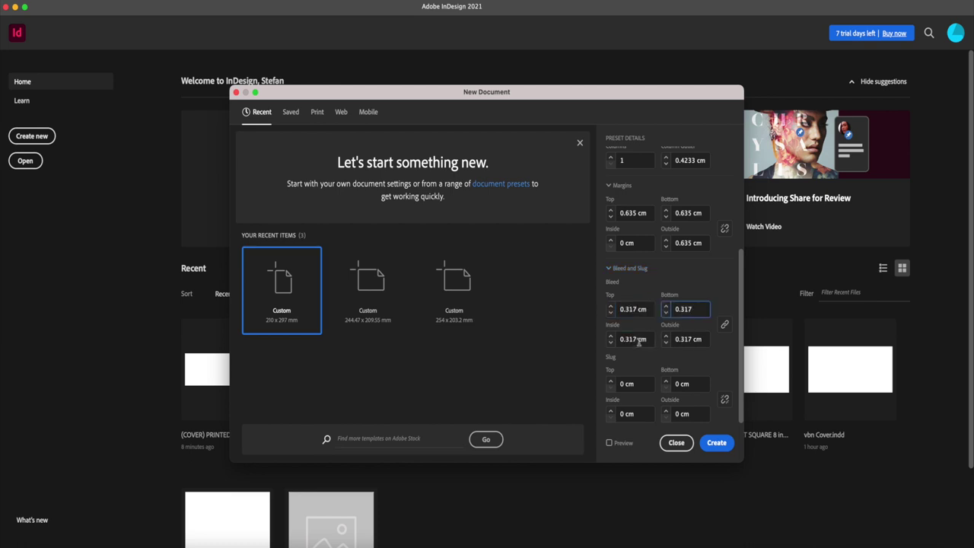
Unlink the bleed values, set the inside bleed to 0 cm and create the document
click(725, 325)
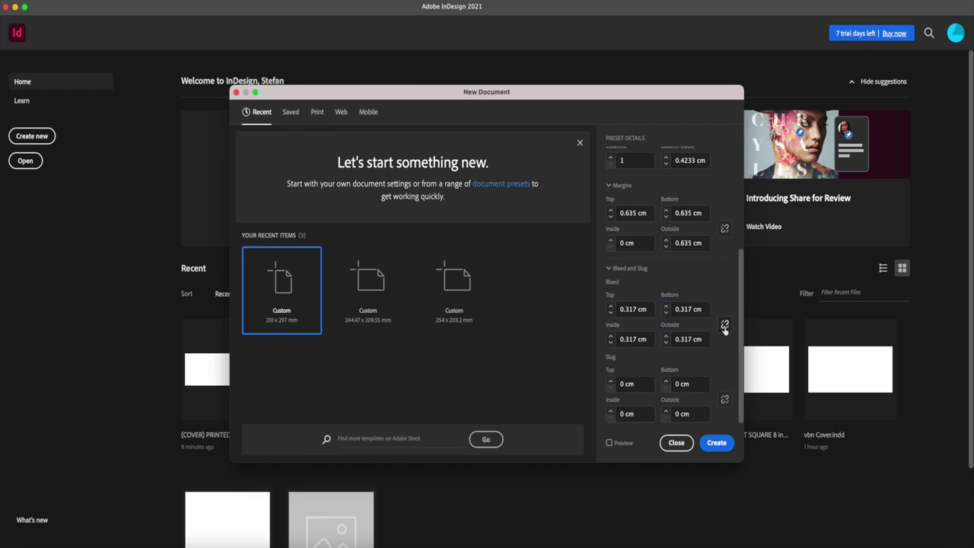
triple_click(633, 339)
text(0)
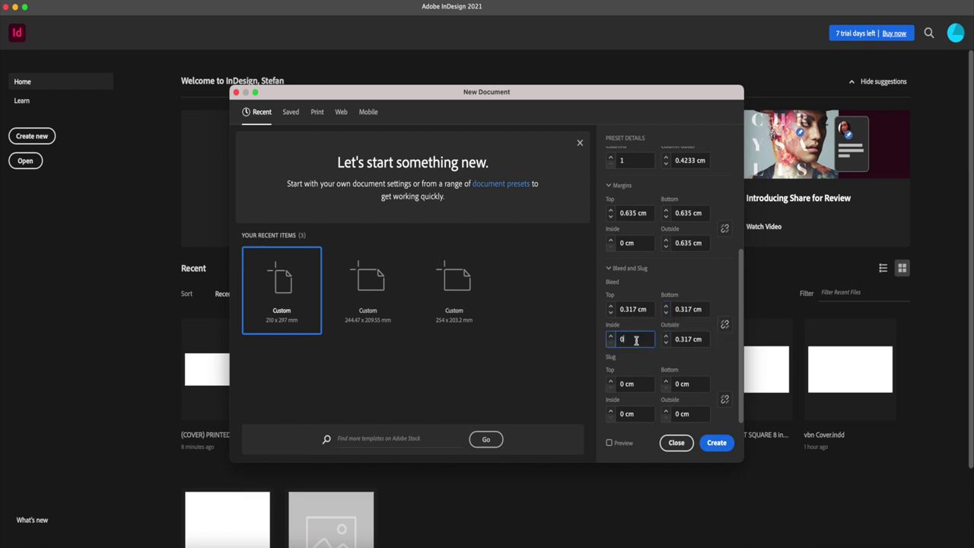
click(727, 298)
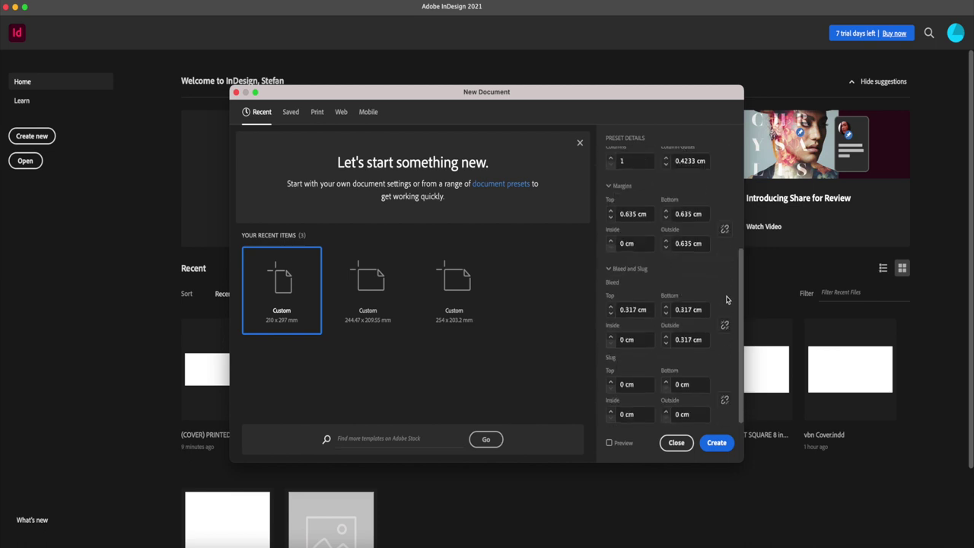
click(716, 443)
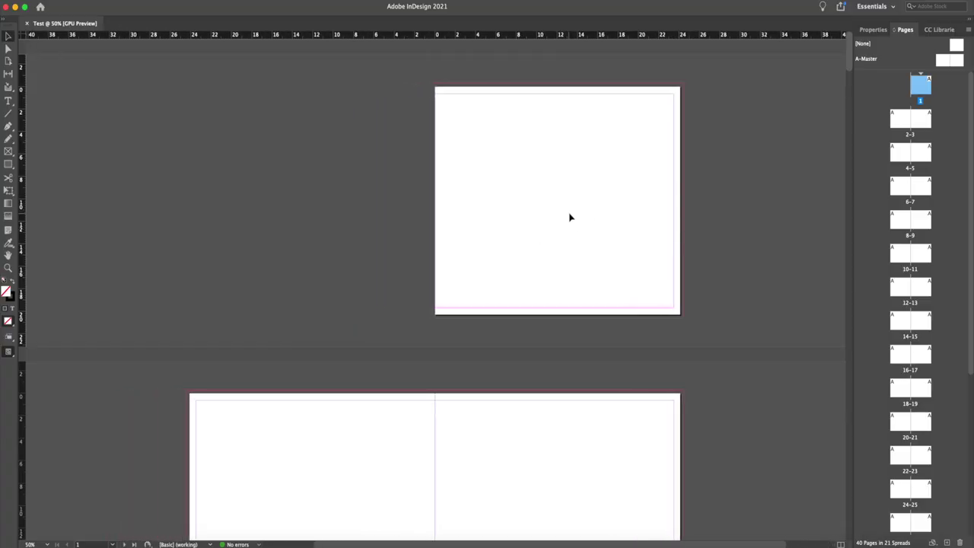
Look over the new document's facing-page spreads and review the cover specifications on Blurb's website
scroll(570, 216, down, 5)
scroll(572, 218, down, 5)
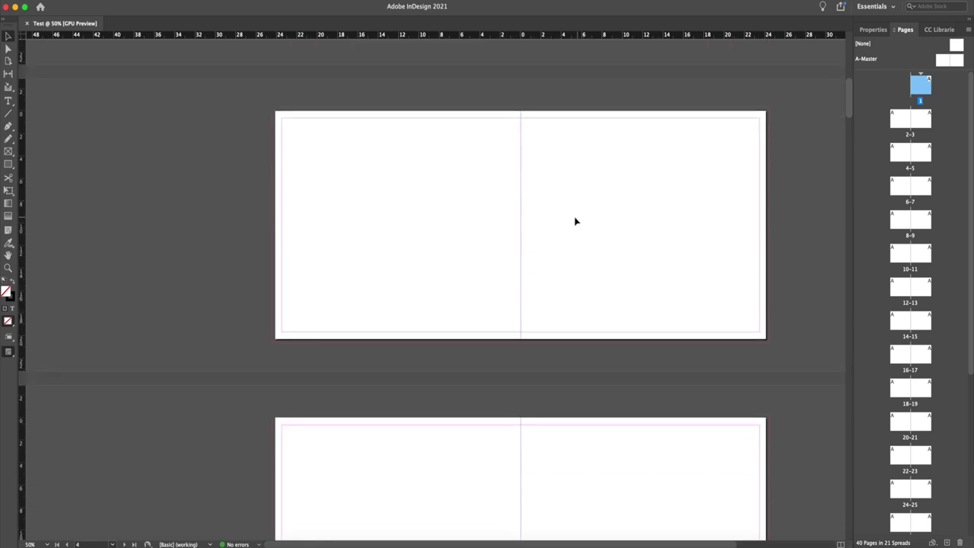
alt+scroll(480, 192, up, 2)
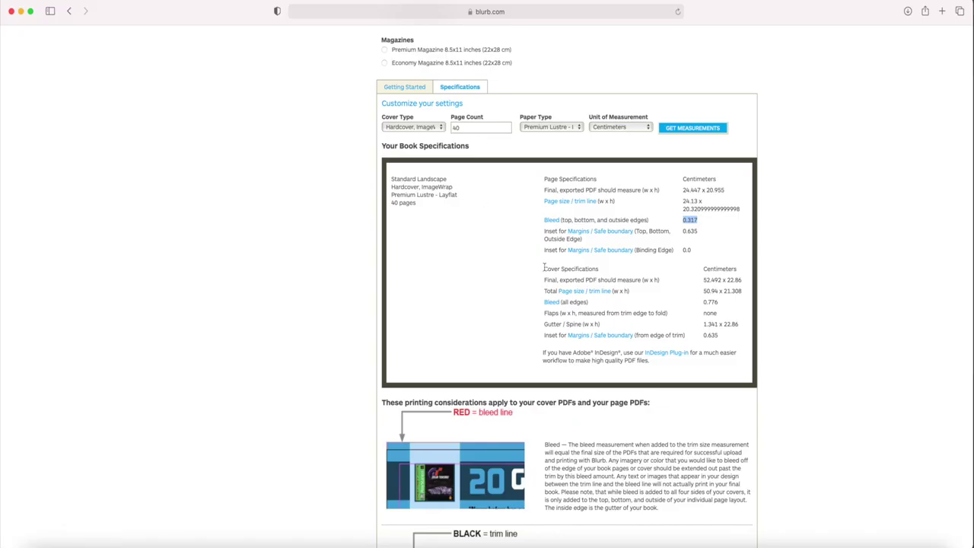
drag(543, 266, 746, 344)
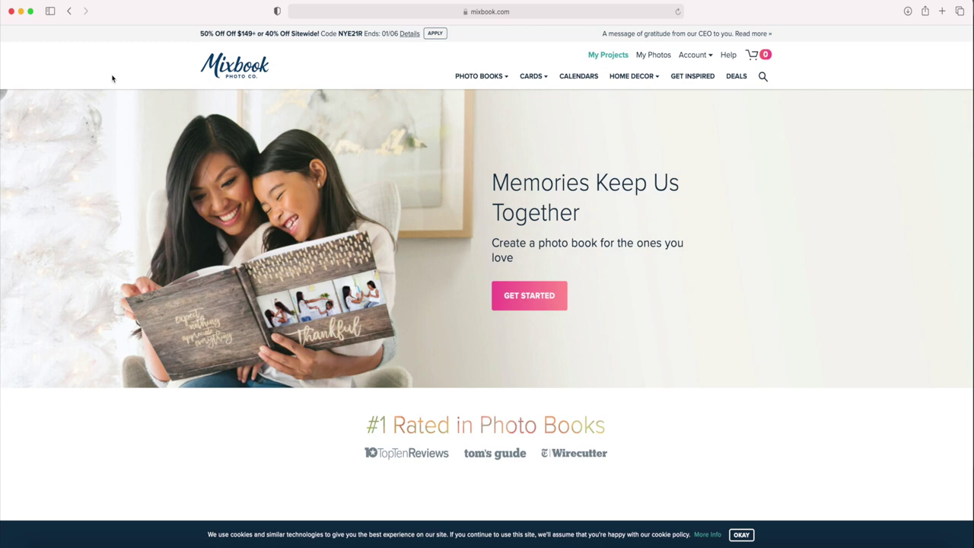
Examine the photo book sizes offered on Mixbook's website, highlighting the 10×10 square format
scroll(117, 75, down, 1)
scroll(118, 74, up, 1)
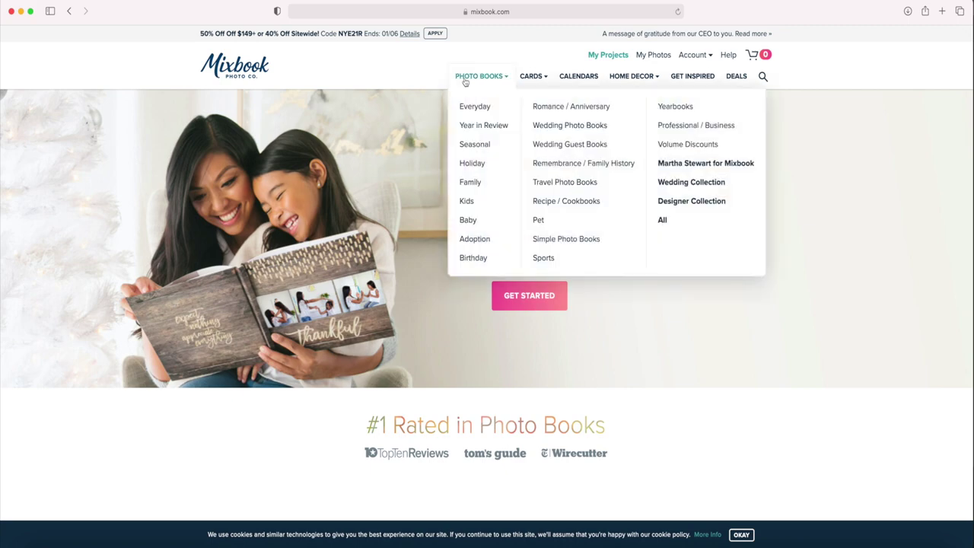
scroll(348, 120, down, 5)
scroll(347, 120, down, 10)
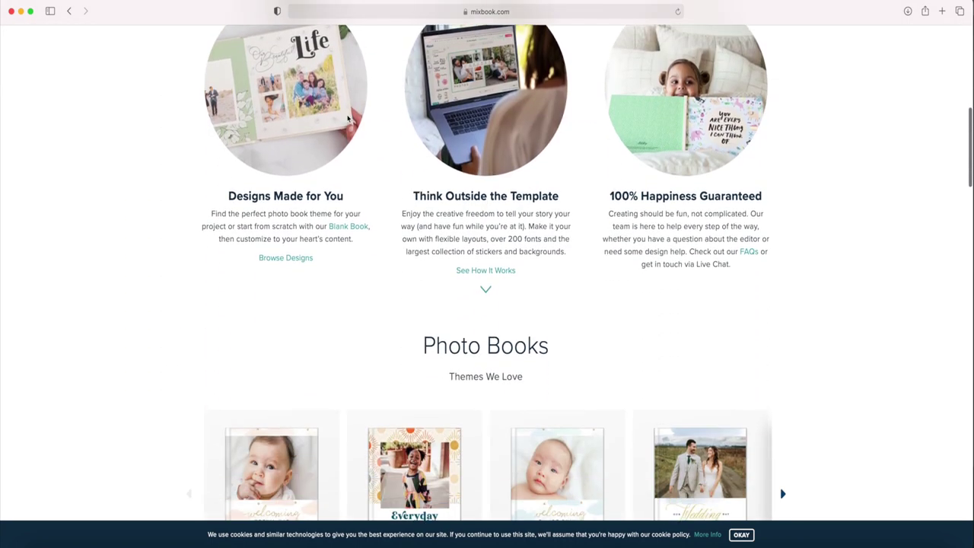
scroll(349, 119, down, 12)
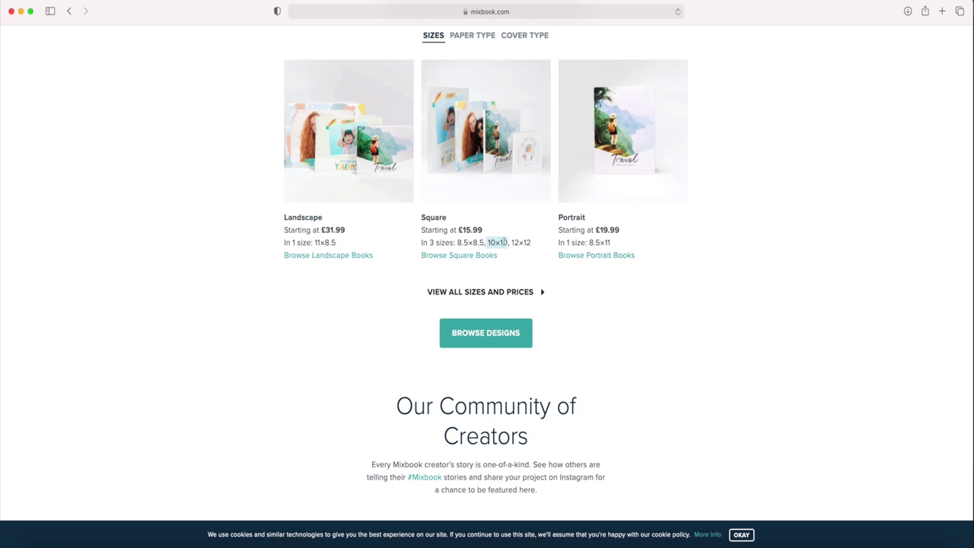
drag(508, 242, 485, 242)
scroll(487, 242, up, 1)
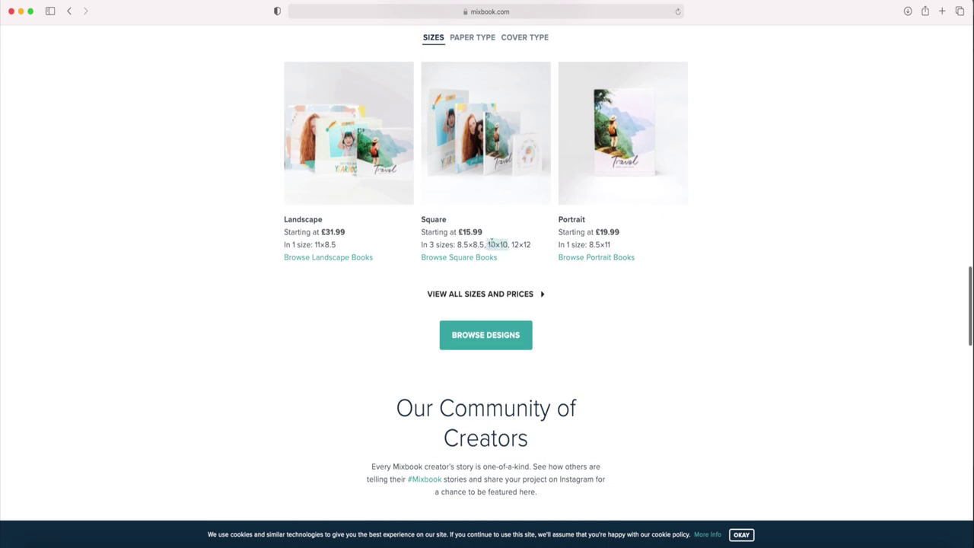
click(492, 242)
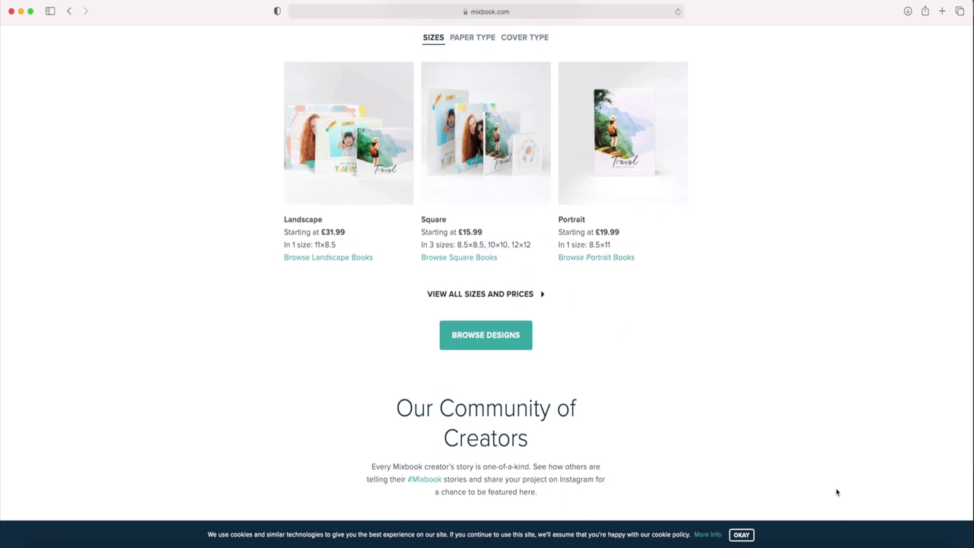
Switch to InDesign and start a new document named Mixbook
click(837, 543)
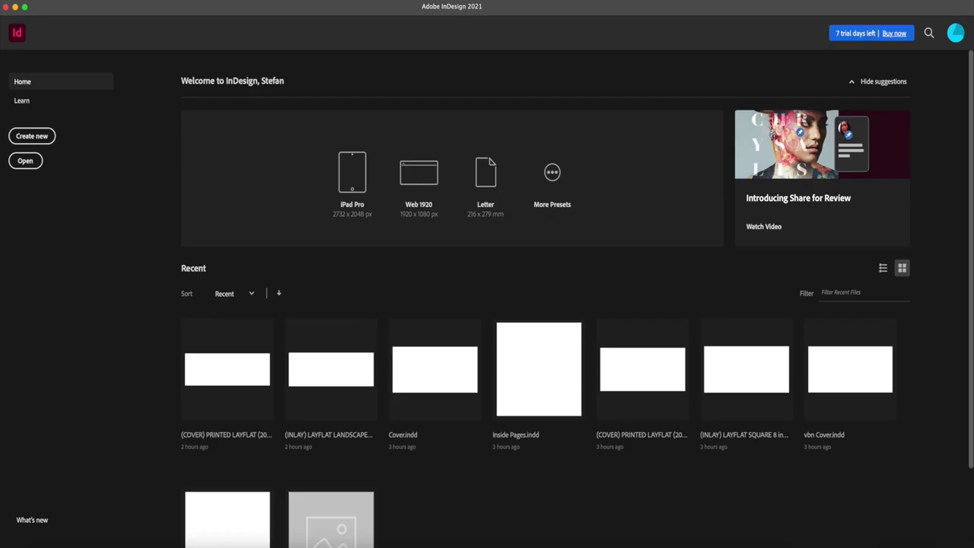
click(72, 2)
mouse_move(152, 6)
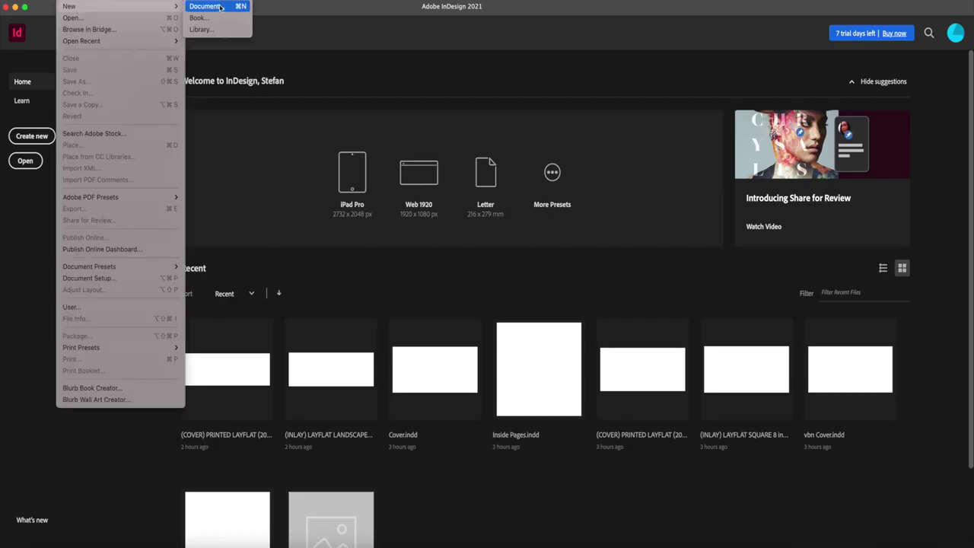
click(219, 6)
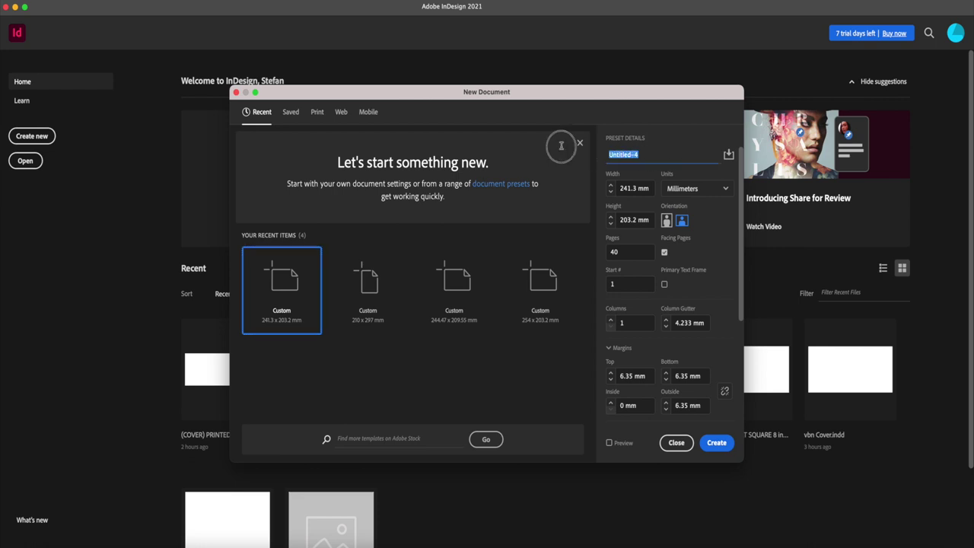
text(Mixbook)
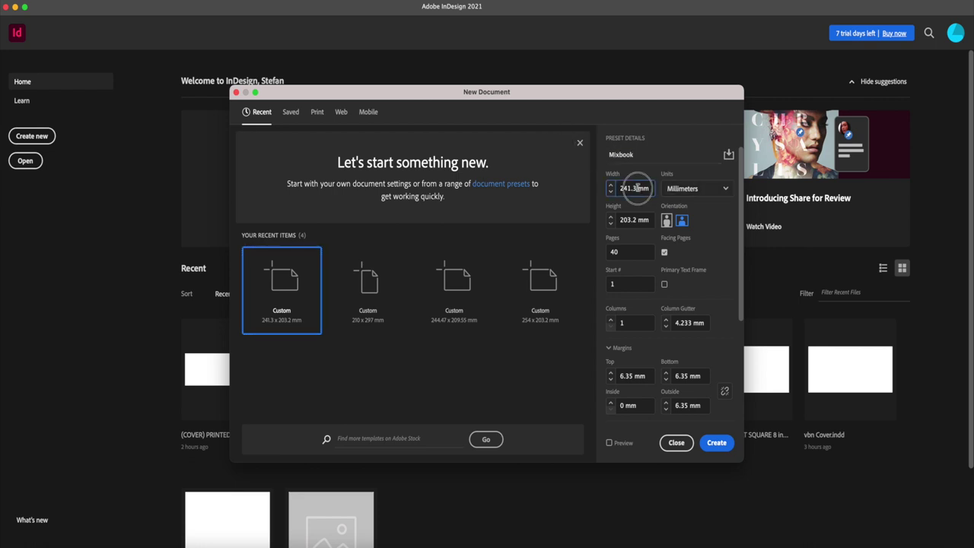
Set the new document's units to inches and its page size to 10 in wide by 10 in high
click(695, 190)
click(676, 242)
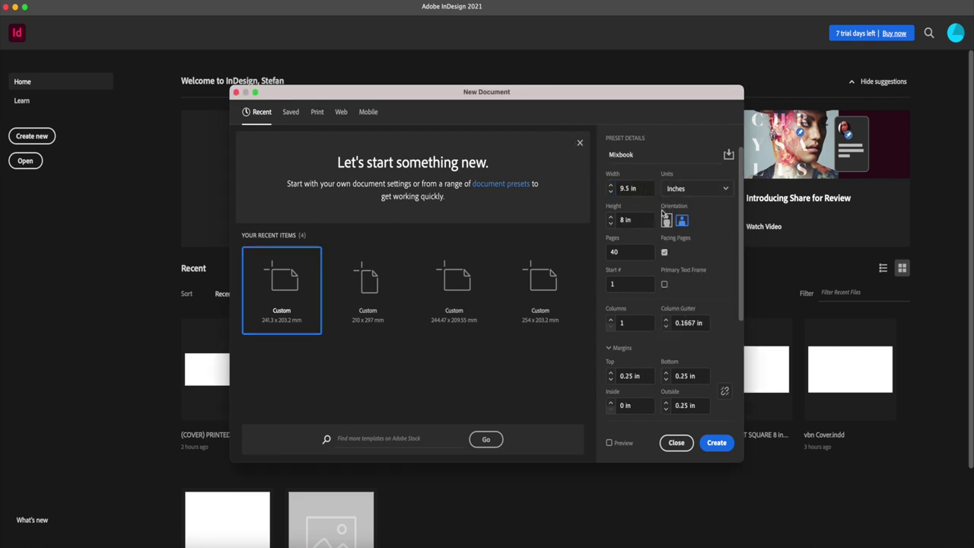
drag(645, 189, 606, 190)
text(10)
click(630, 219)
text(10)
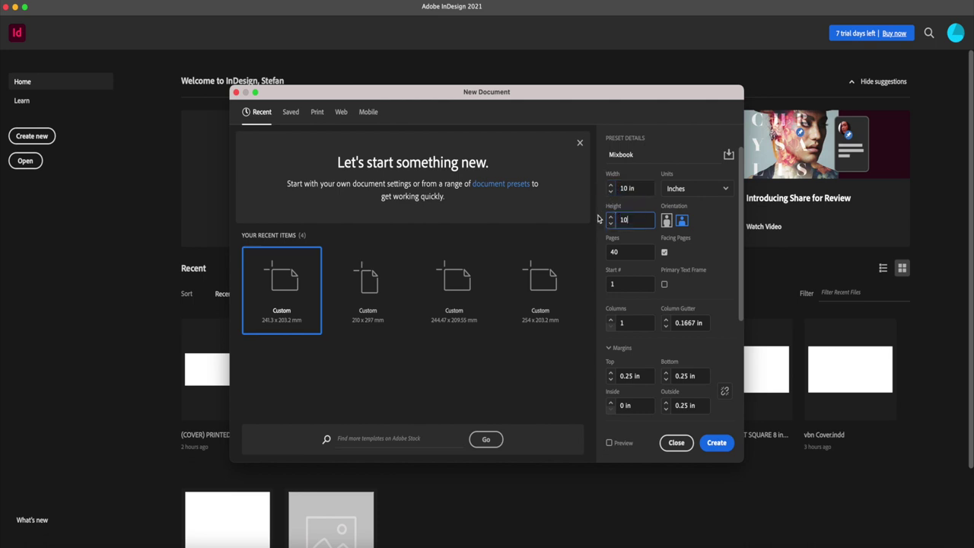
click(638, 251)
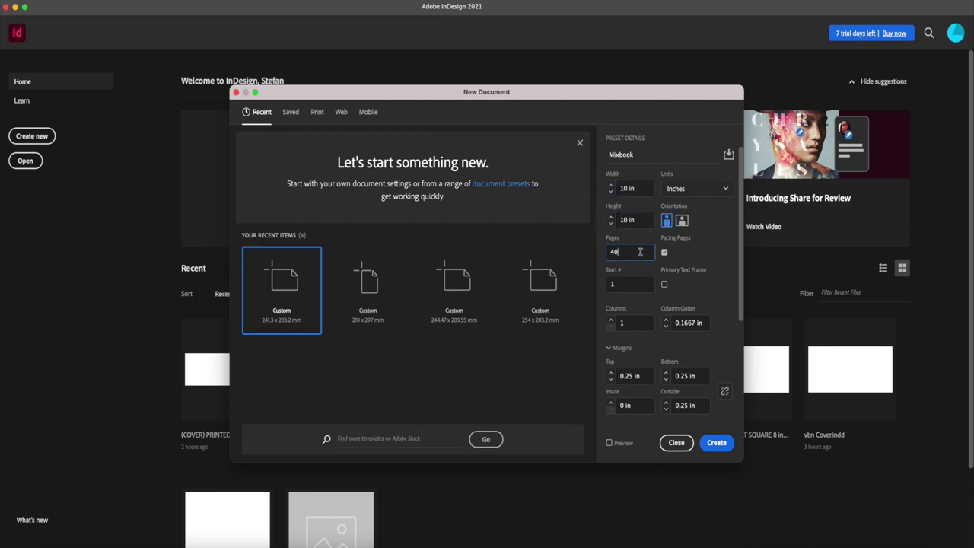
Set the top, bottom and outside margins to 1 in each
scroll(683, 257, down, 5)
scroll(684, 257, up, 3)
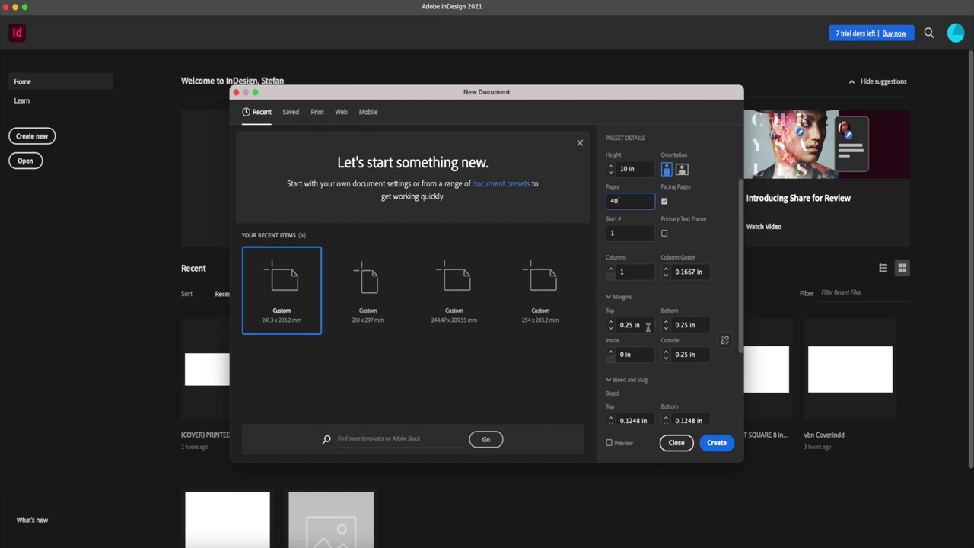
click(605, 325)
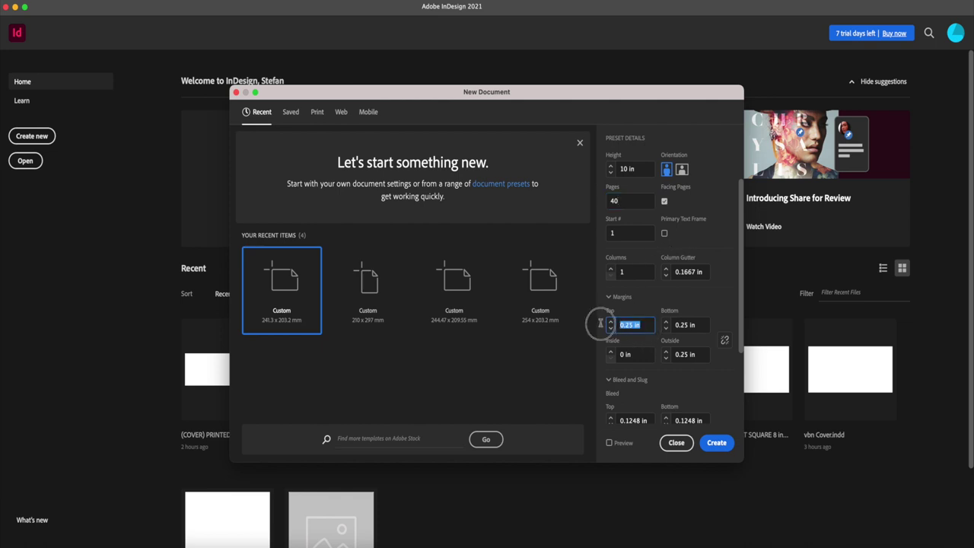
text(1i)
click(685, 325)
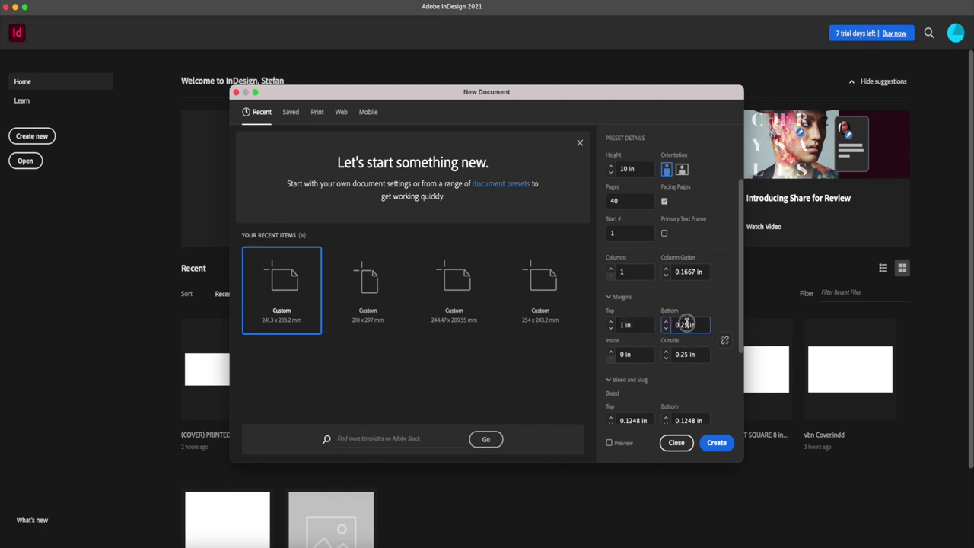
text(1)
click(694, 355)
double_click(694, 354)
text(1)
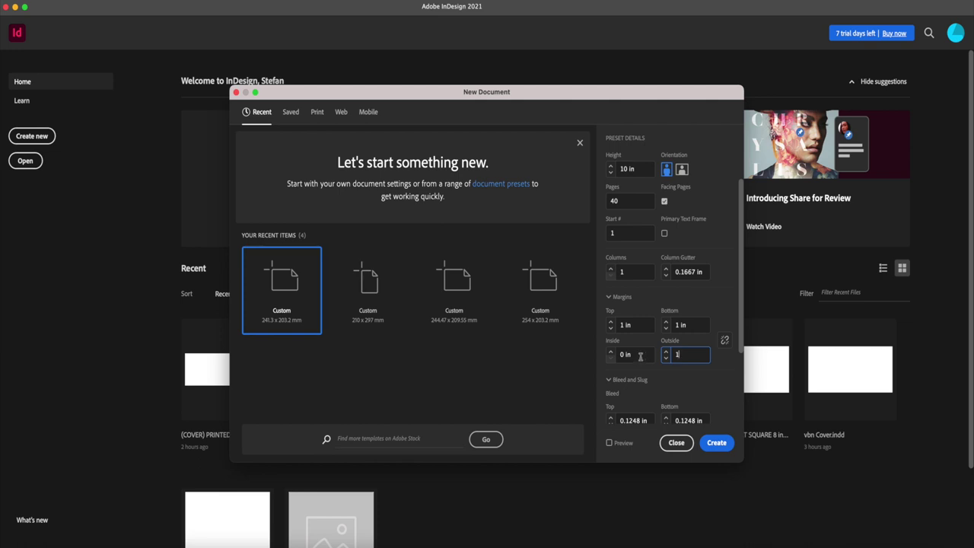
Set the top, bottom and outside bleed to 0.125 in and create the document
scroll(643, 358, down, 3)
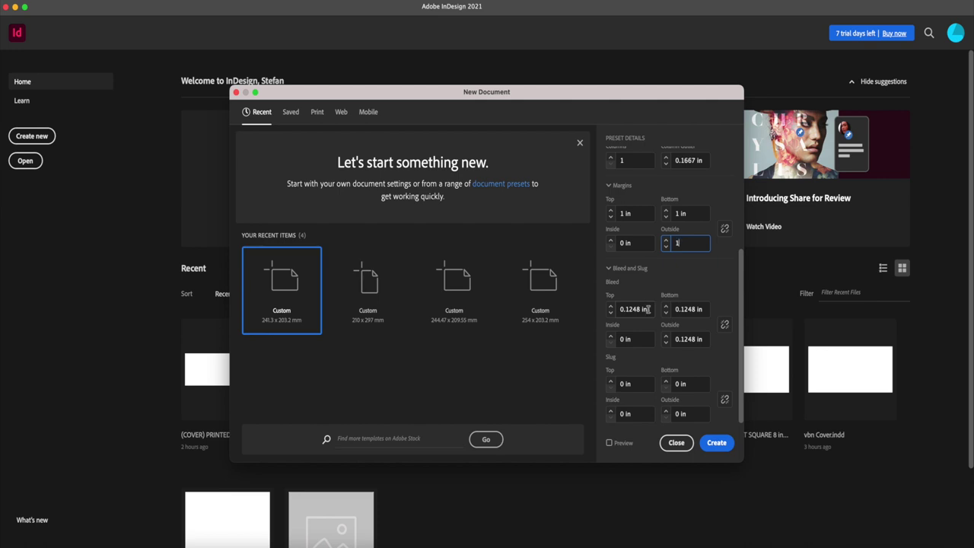
click(648, 309)
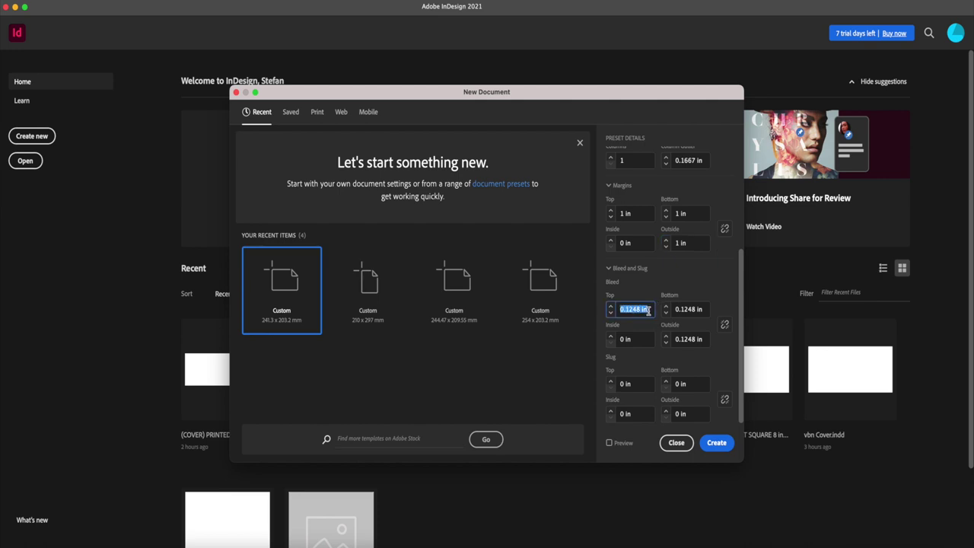
text(0.125)
click(690, 309)
text(0.125)
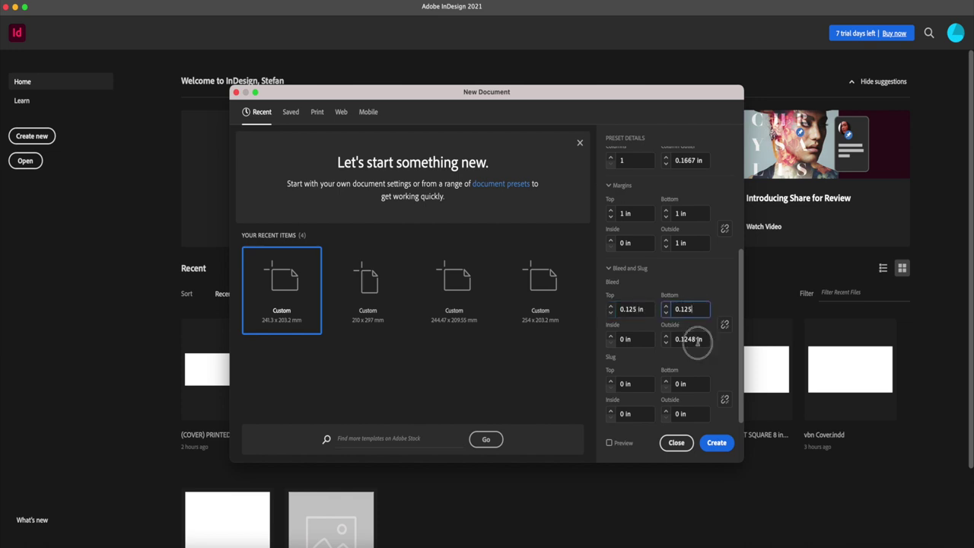
click(697, 344)
text(0.125)
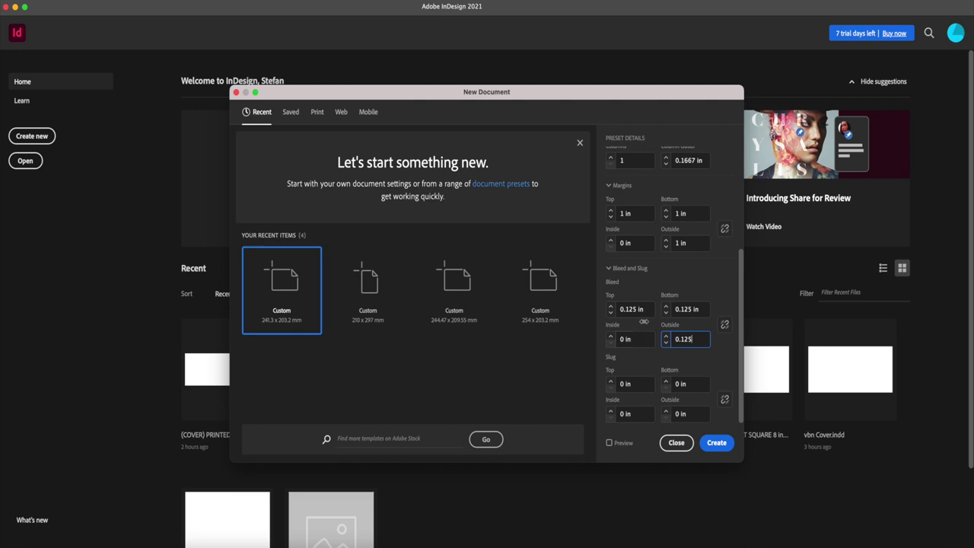
scroll(648, 303, up, 5)
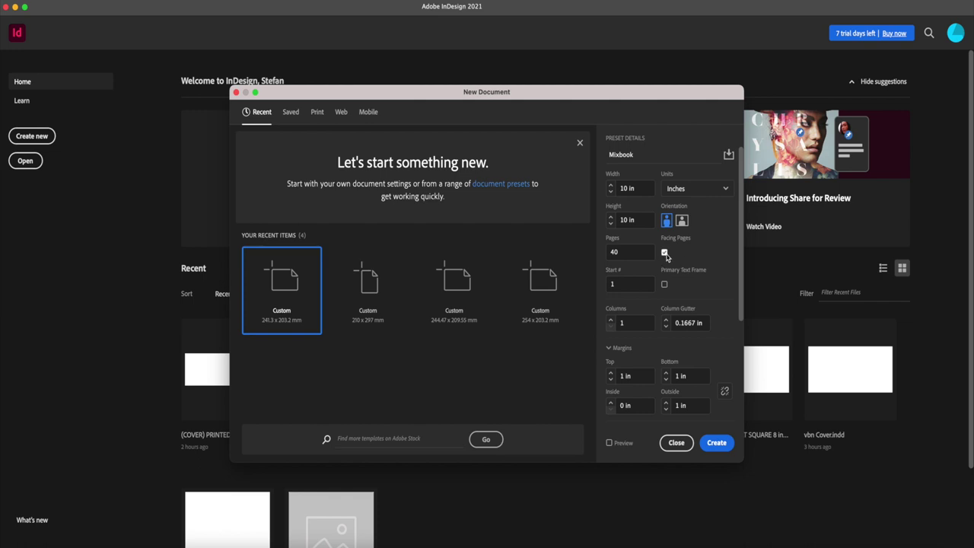
click(723, 445)
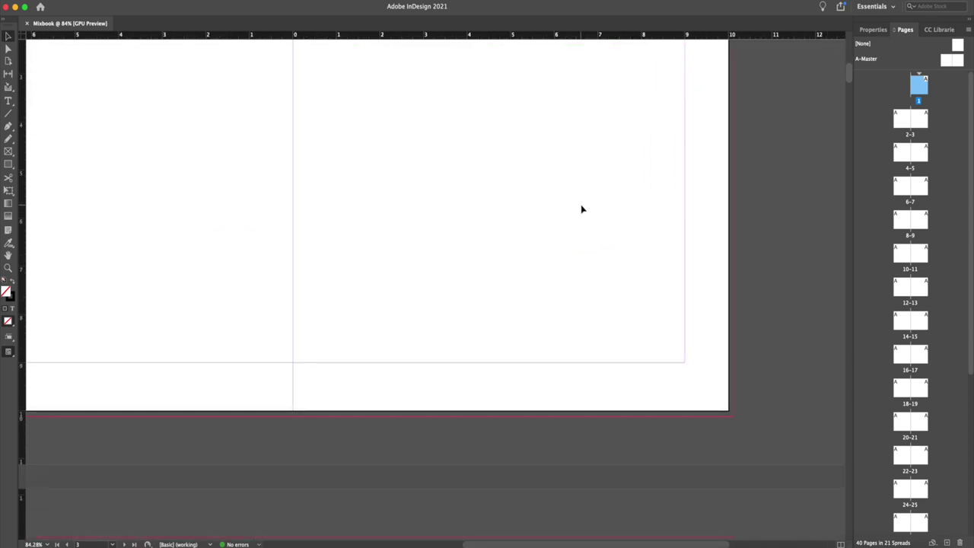
Look over the first page and the facing-page spreads of the Mixbook document, checking their margins and bleed guides
key(super+minus)
key(super+minus)
key(super+minus)
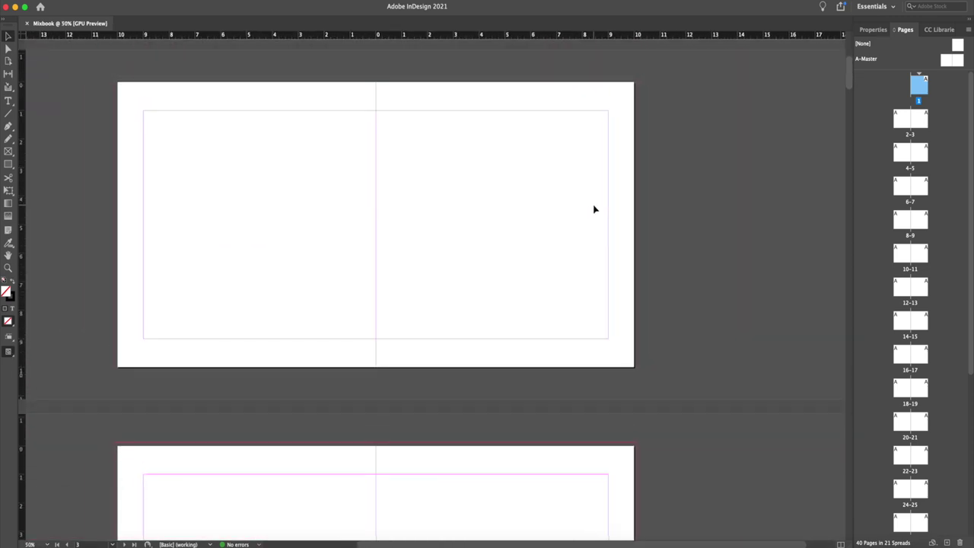
scroll(595, 209, left, 3)
scroll(596, 208, left, 2)
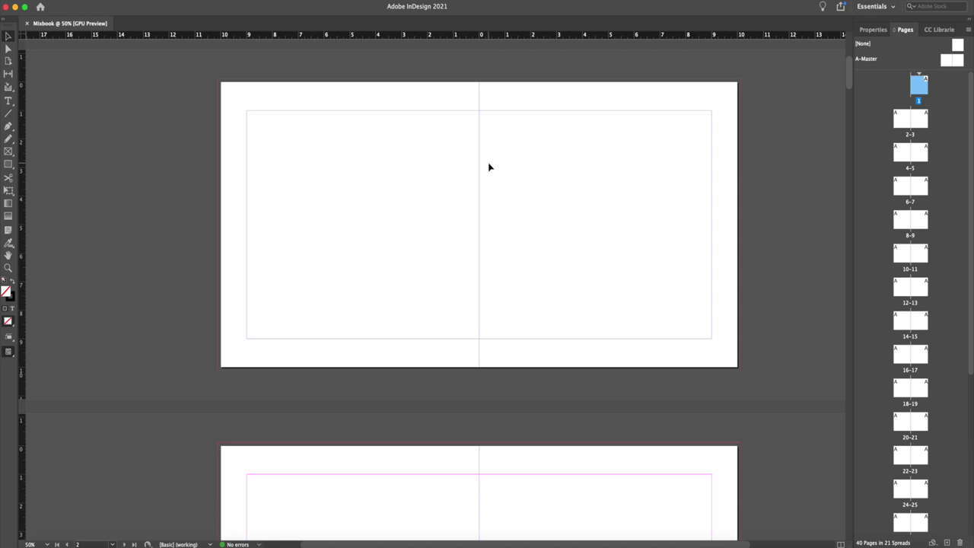
scroll(491, 165, left, 3)
scroll(491, 162, down, 5)
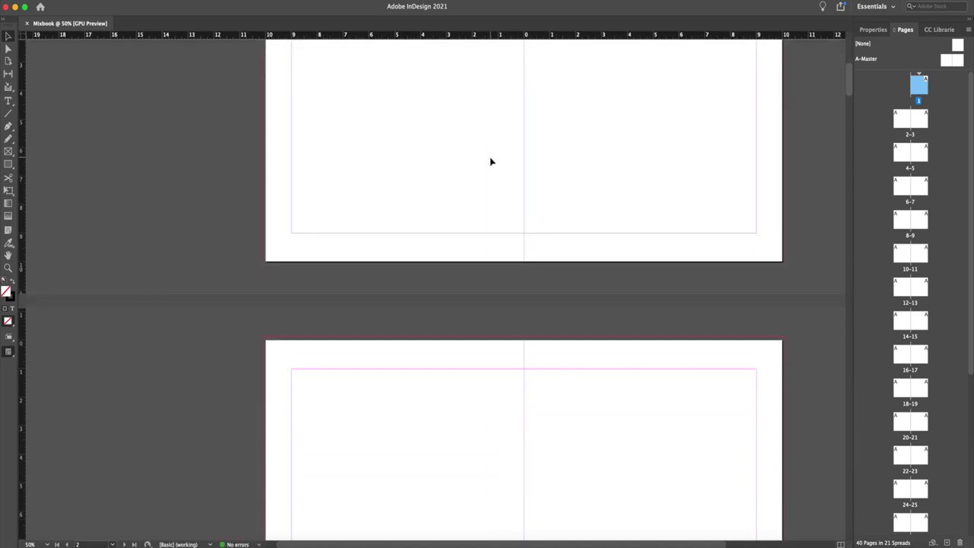
scroll(491, 160, down, 5)
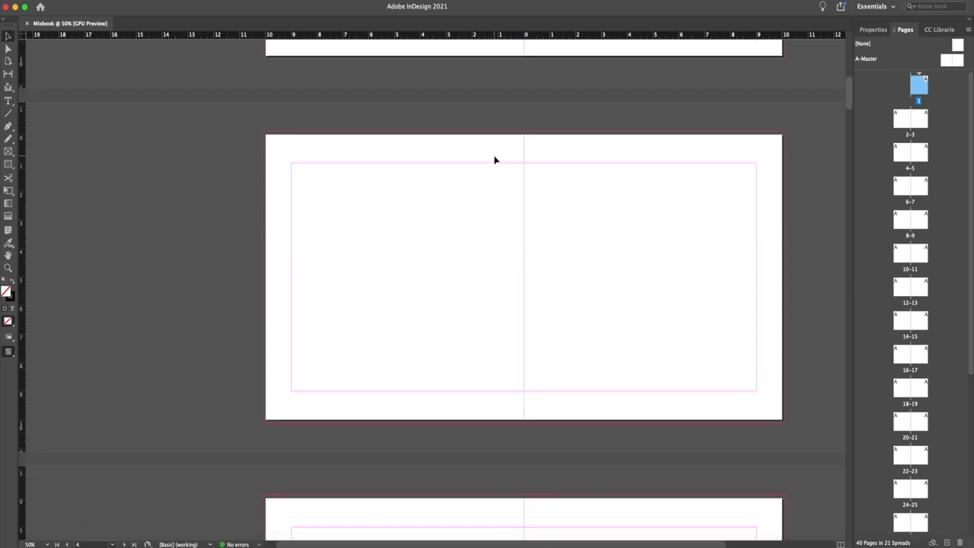
scroll(491, 161, up, 5)
scroll(496, 159, right, 1)
scroll(496, 158, up, 5)
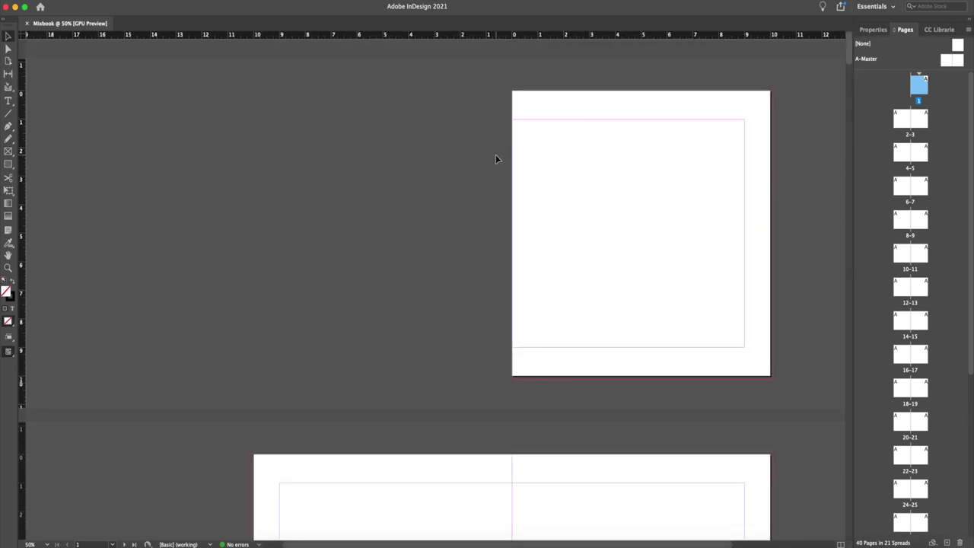
scroll(495, 158, down, 2)
scroll(495, 159, down, 2)
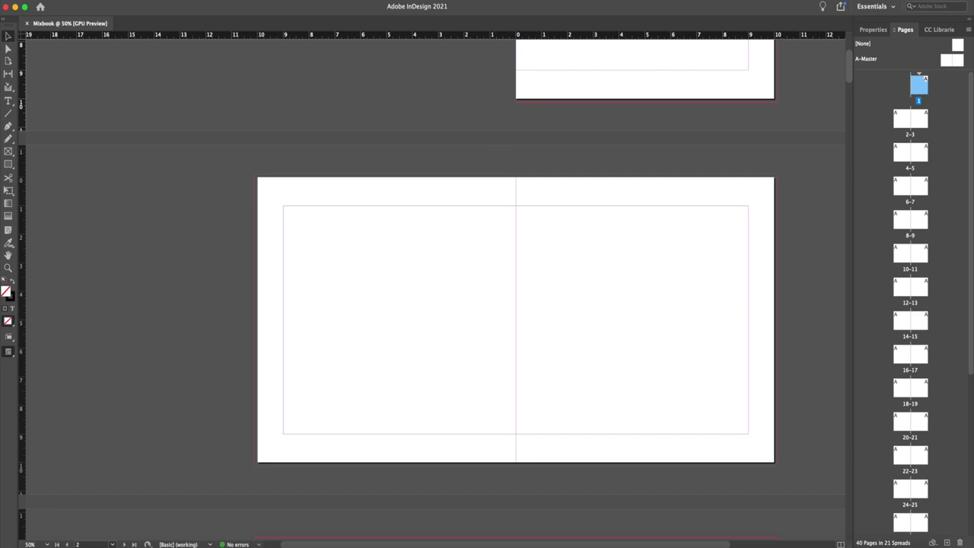
Start exporting the document in JPEG format as Mixbook in the Documents folder
click(69, 0)
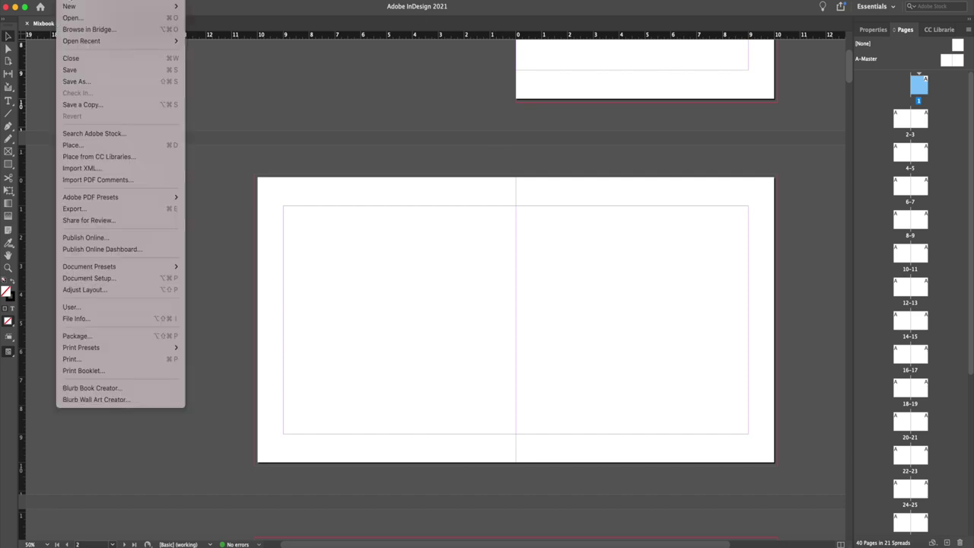
click(169, 209)
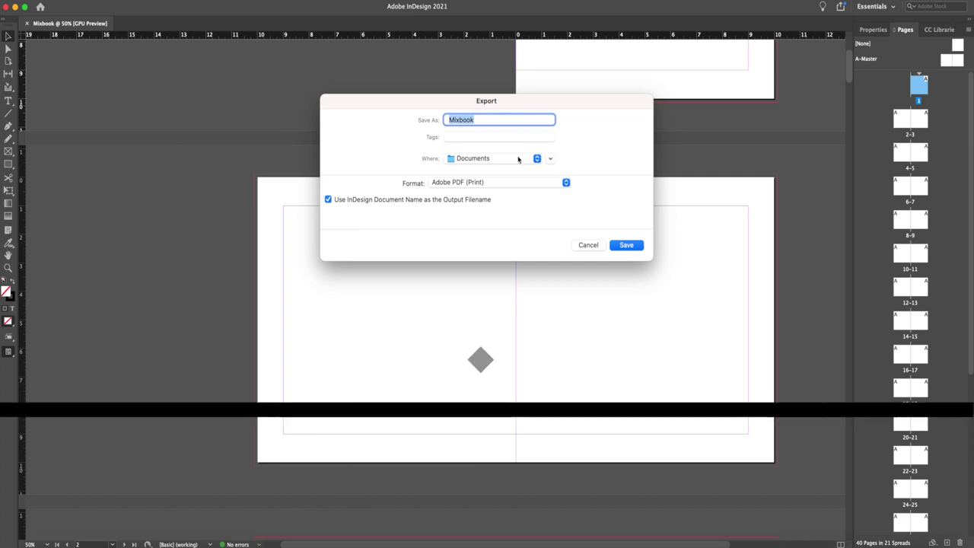
click(523, 184)
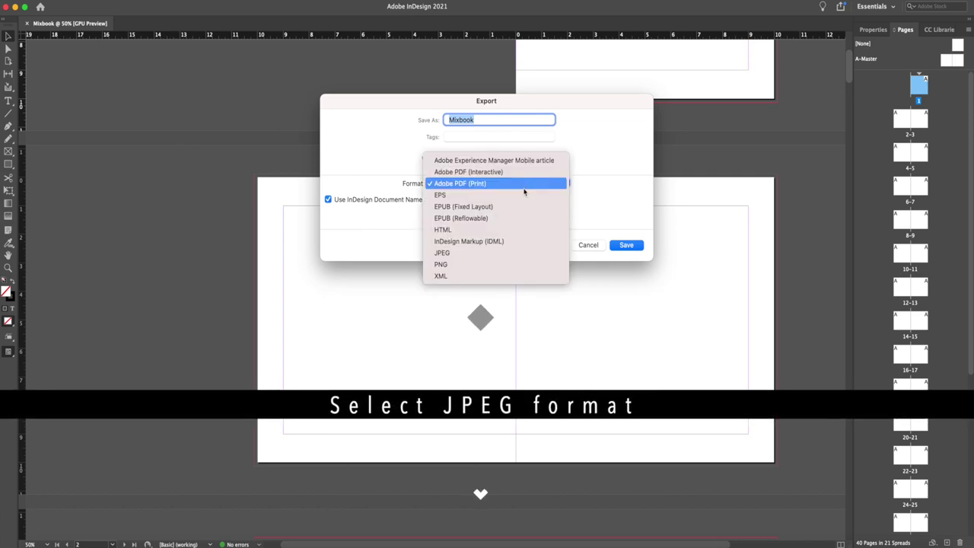
click(499, 256)
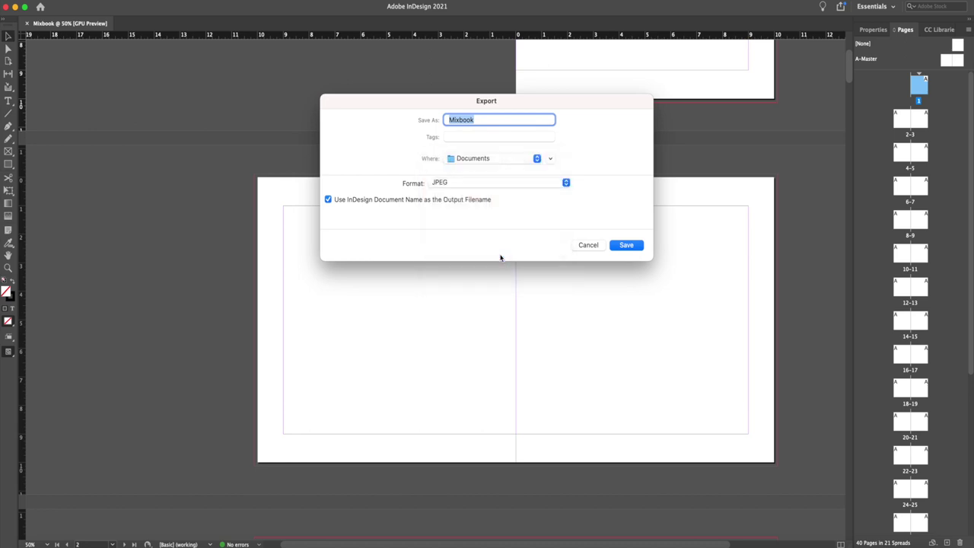
click(626, 245)
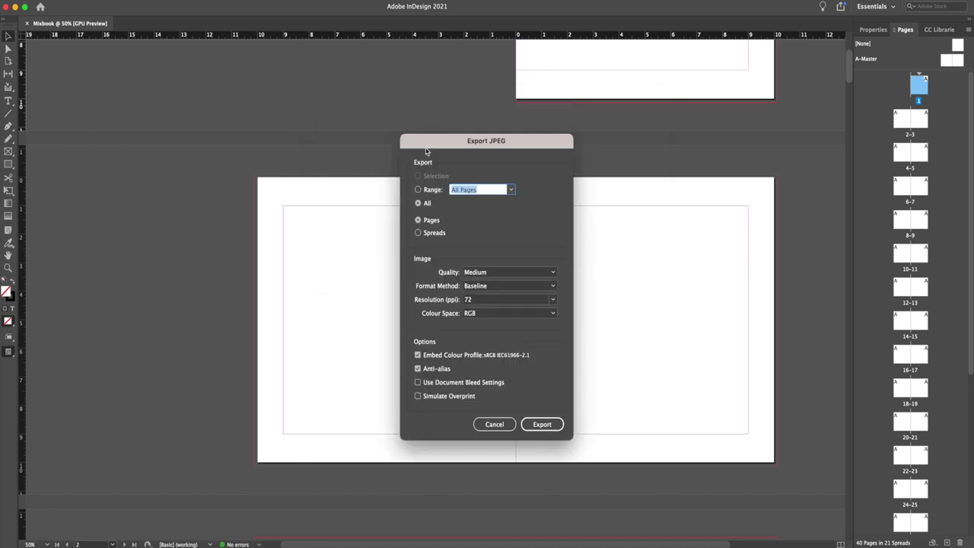
Export all pages as spreads at High quality and 300 ppi, and check the exported JPEG files in Finder's Documents folder
click(418, 233)
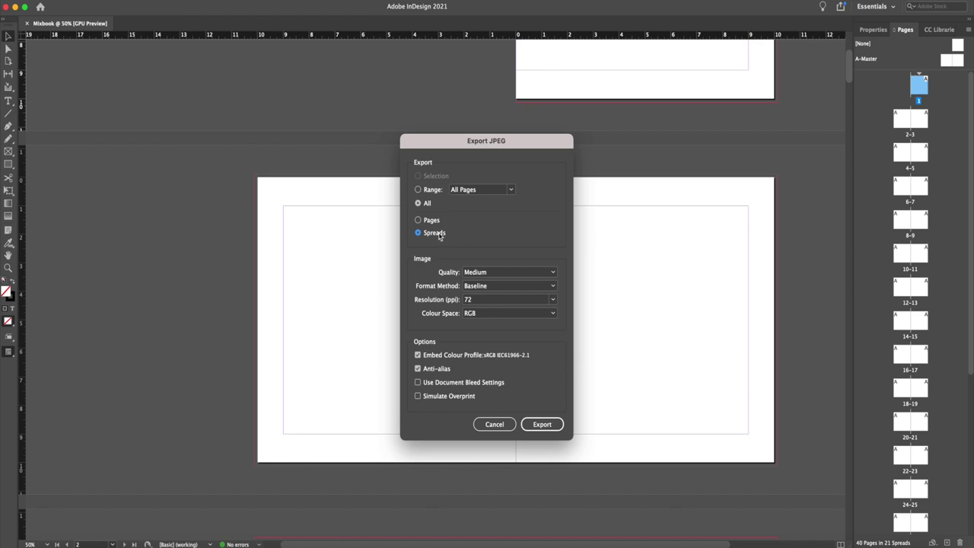
click(493, 273)
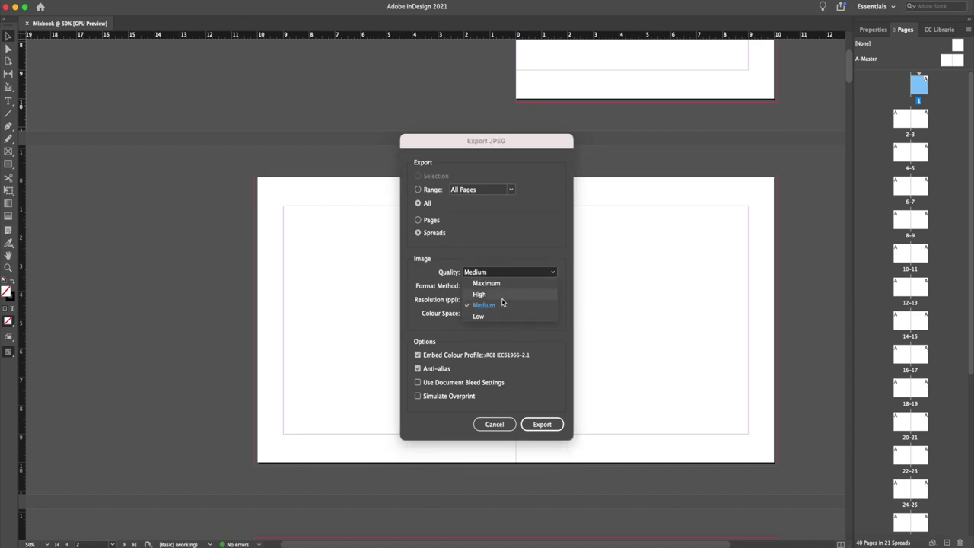
click(477, 294)
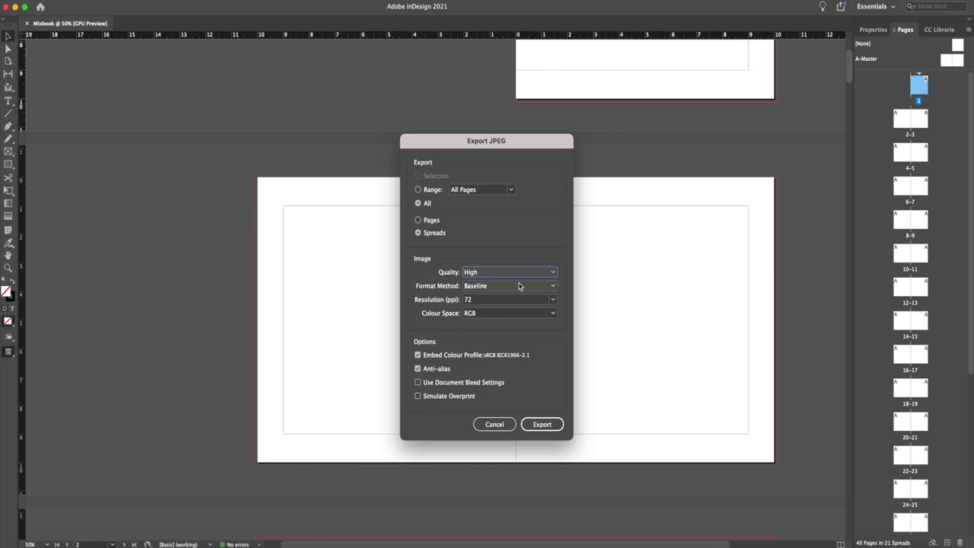
double_click(498, 299)
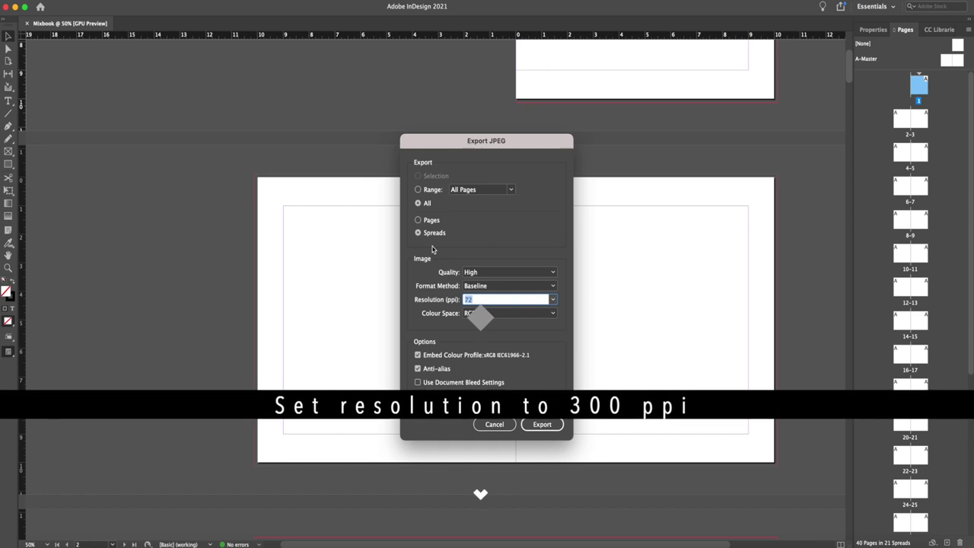
text(300)
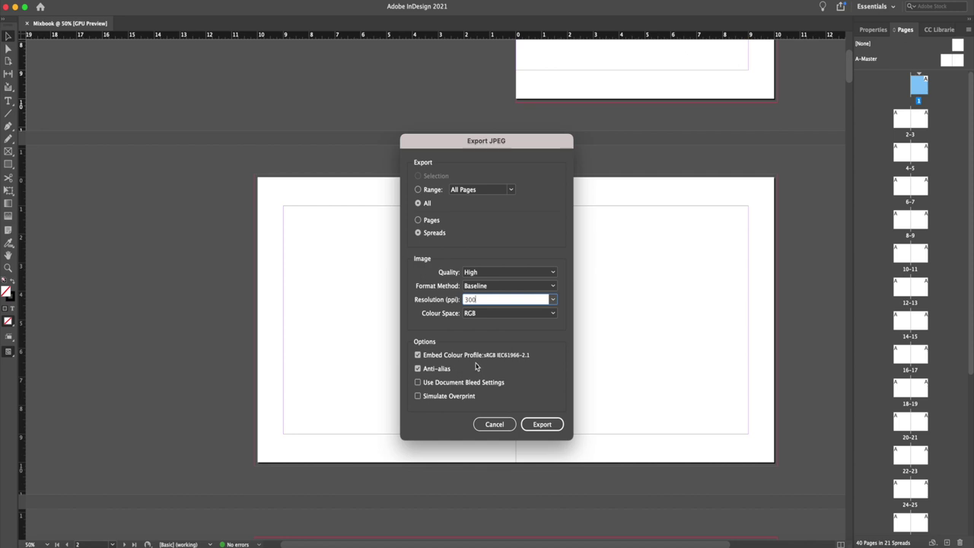
click(546, 422)
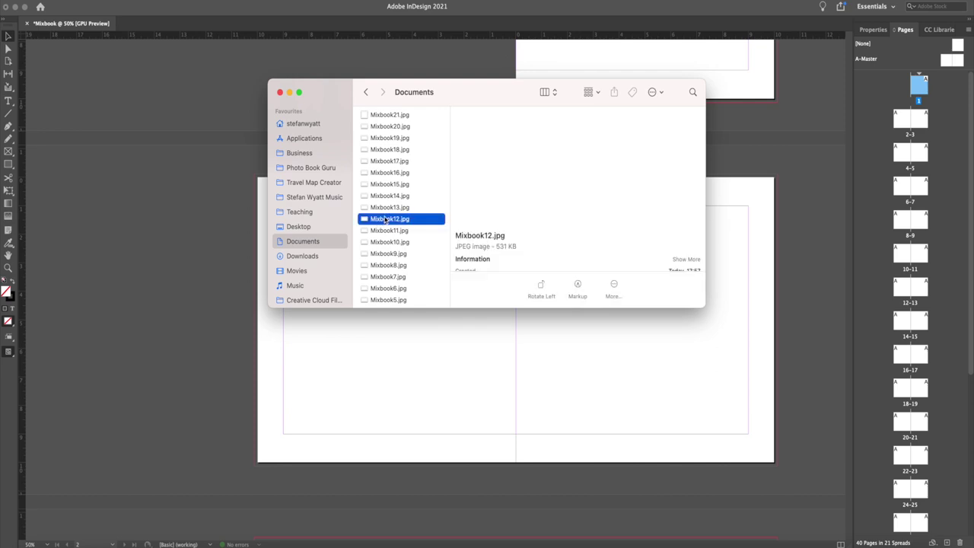
click(382, 219)
click(392, 185)
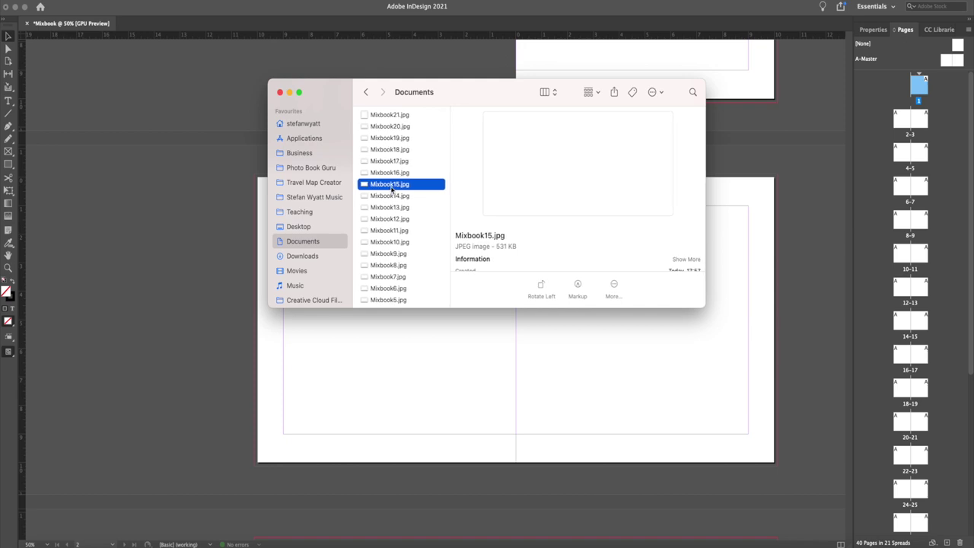
scroll(393, 194, up, 1)
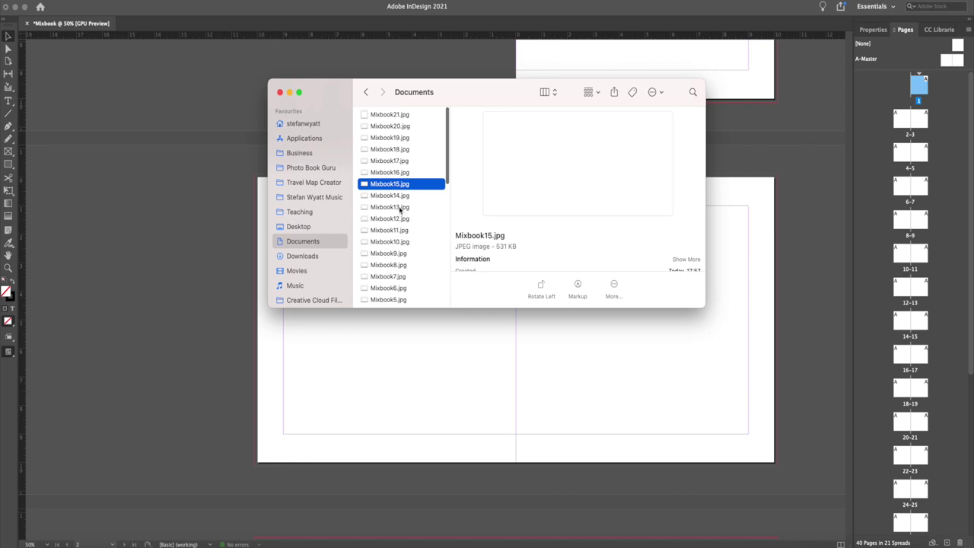
click(398, 208)
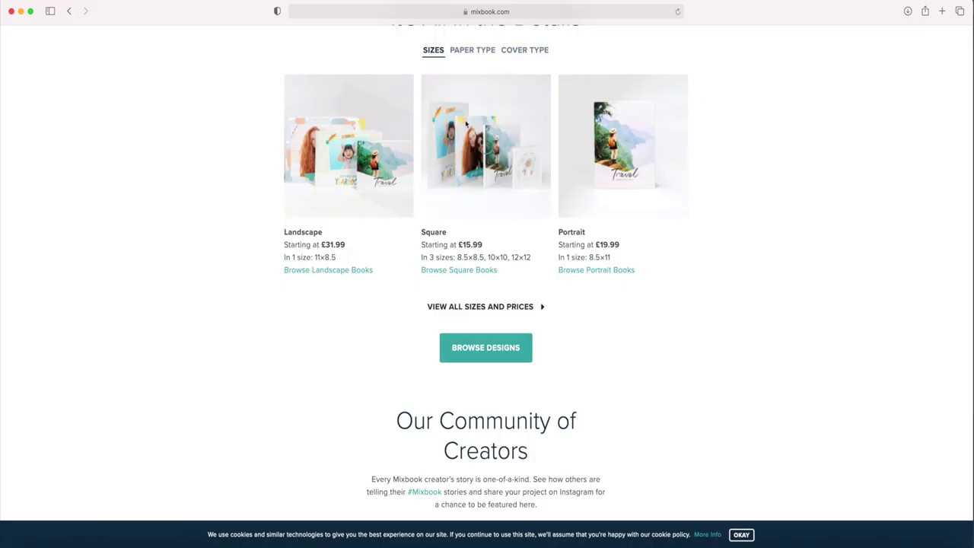
Switch to the Mixbook website and upload Mixbook3.jpg through Mixbook7.jpg from the Documents folder to the photo book project
scroll(467, 122, up, 15)
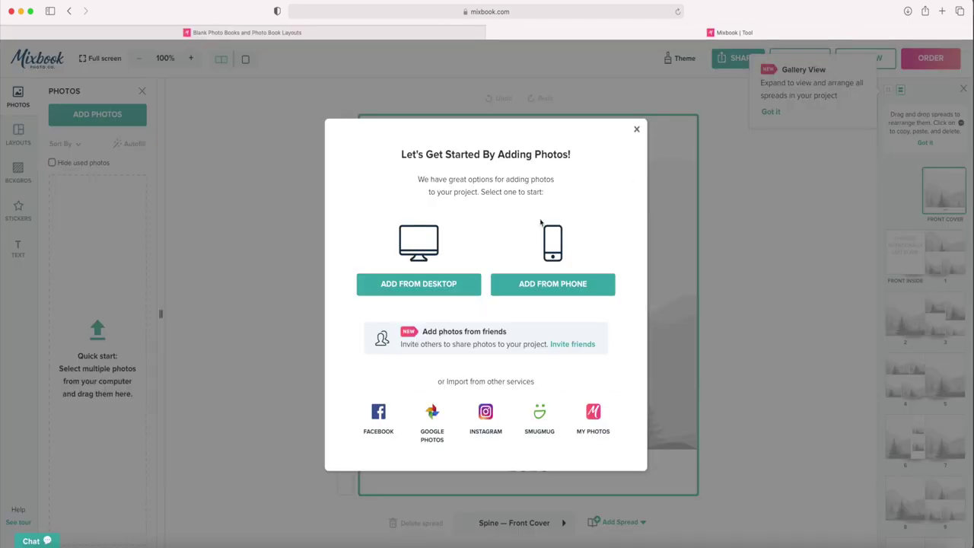
click(419, 286)
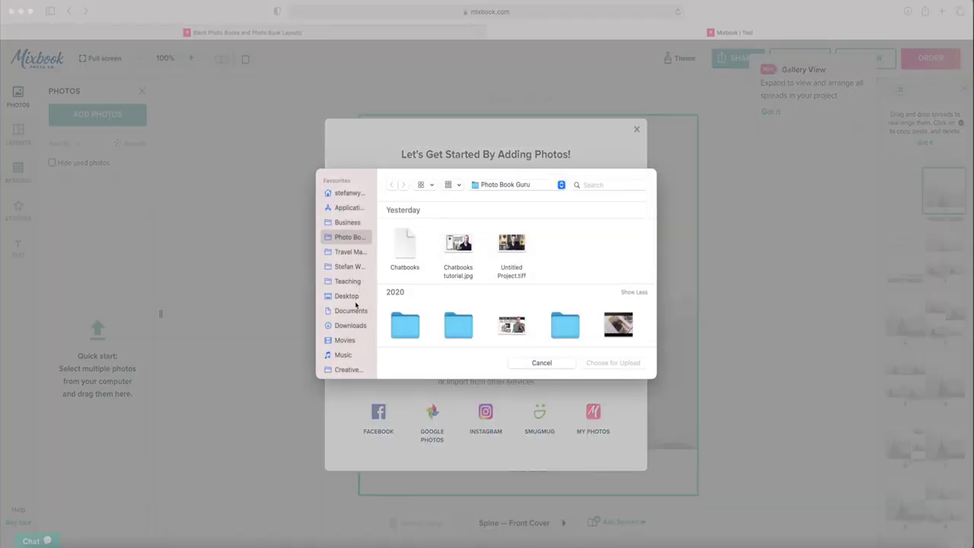
click(351, 312)
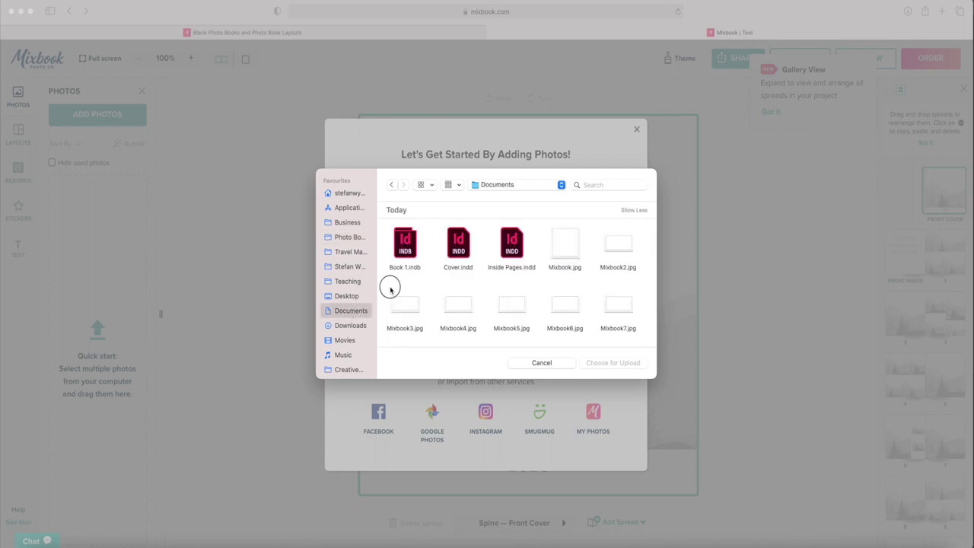
drag(386, 284, 632, 311)
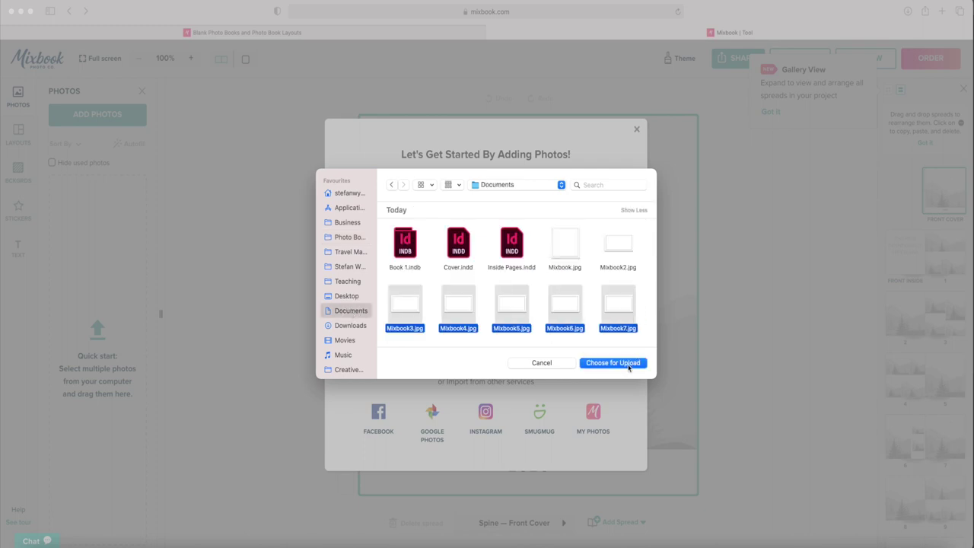
click(630, 363)
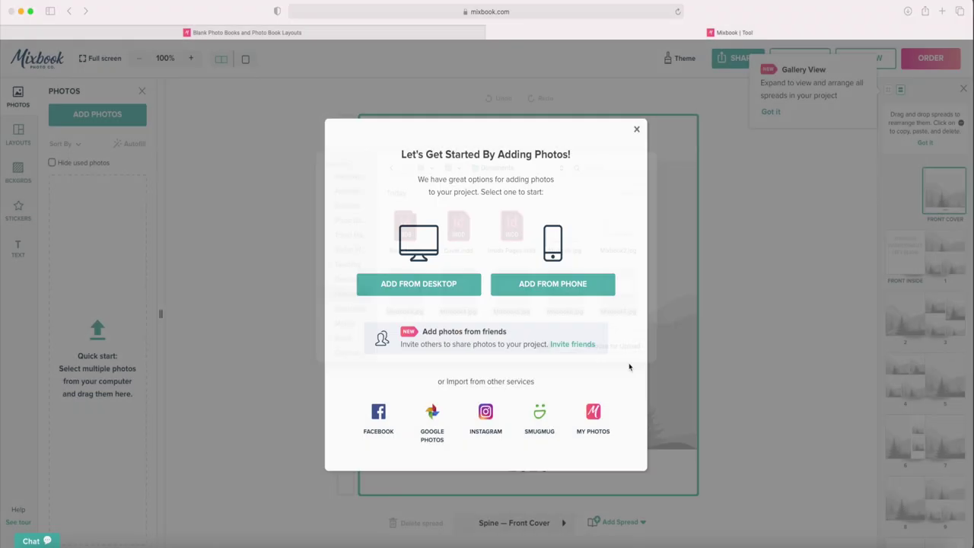
Go to the spread on pages 2–3, decline the auto-fill offer, and remove all of the spread's photo placeholders
click(563, 523)
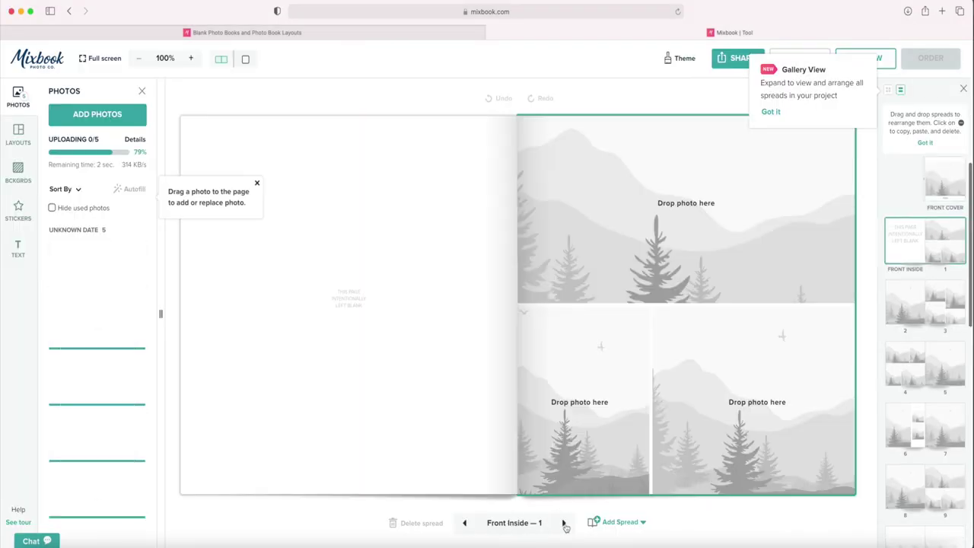
click(563, 523)
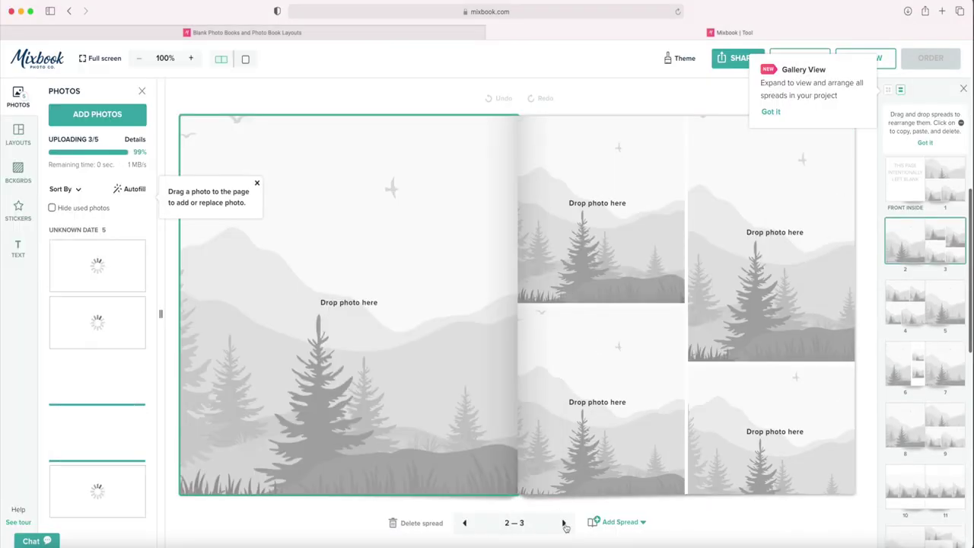
click(361, 226)
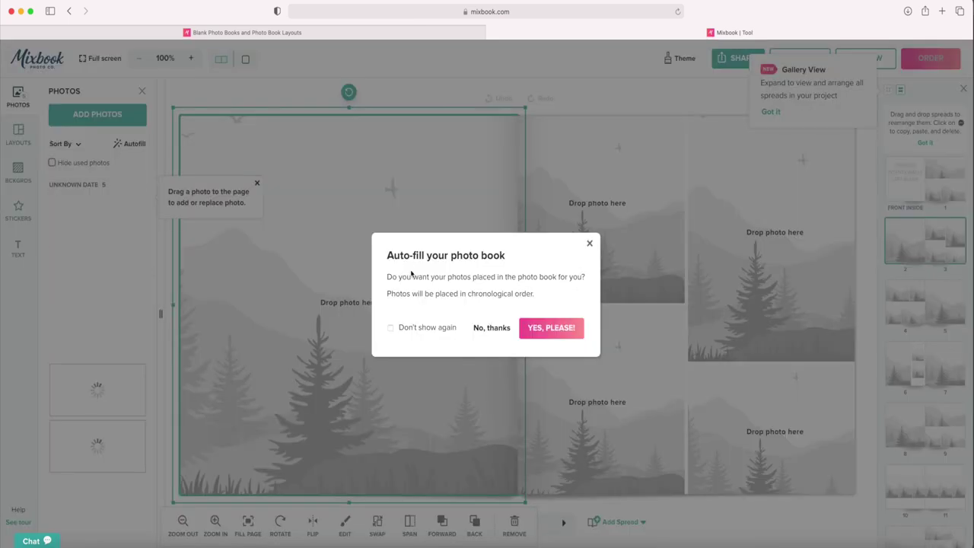
click(493, 332)
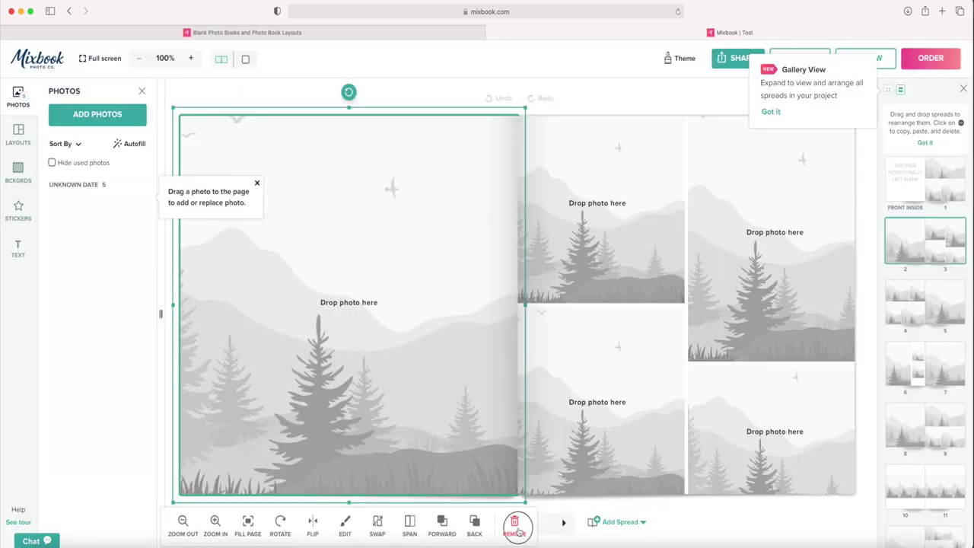
click(514, 525)
click(591, 256)
drag(591, 256, 742, 281)
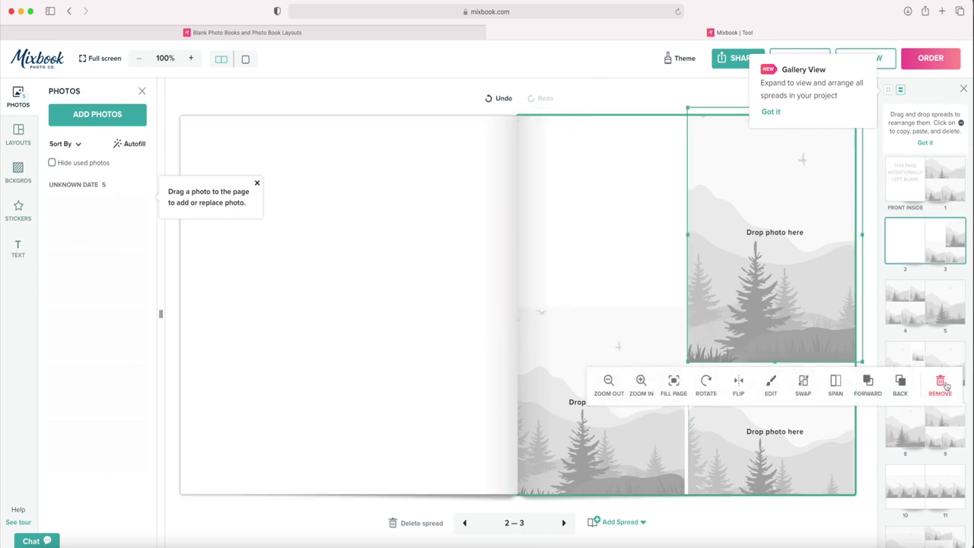
click(941, 384)
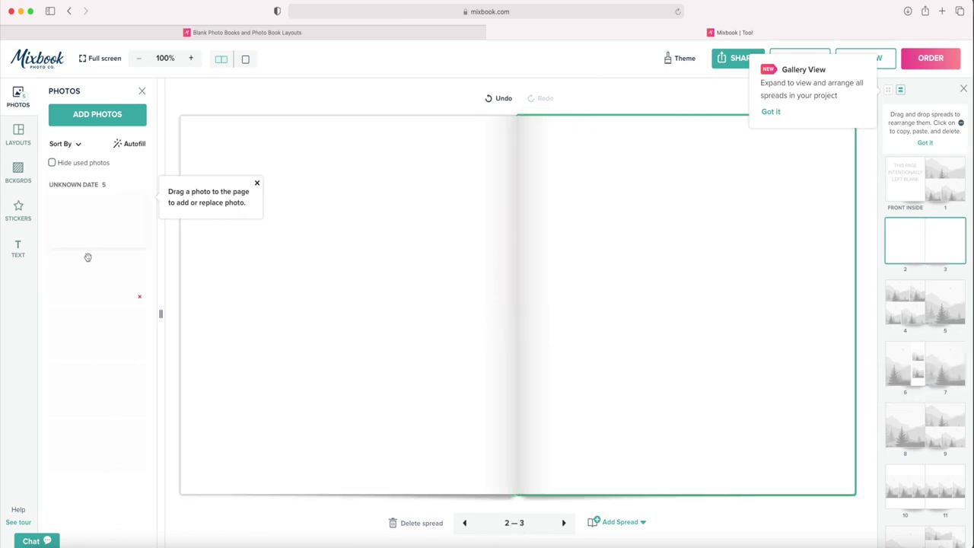
Place the first uploaded image on page 2, fill the page with it, and extend its frame across page 3
mouse_move(89, 218)
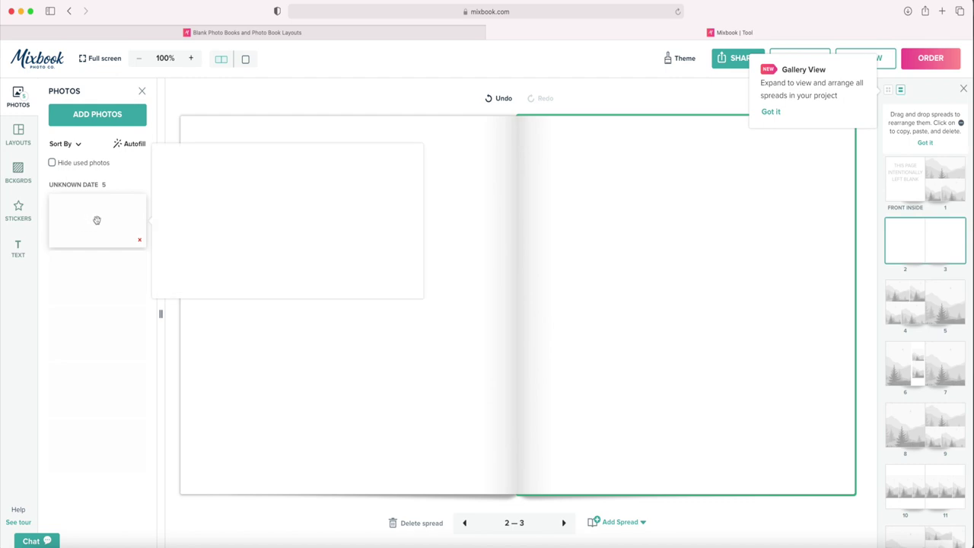
drag(95, 224, 406, 252)
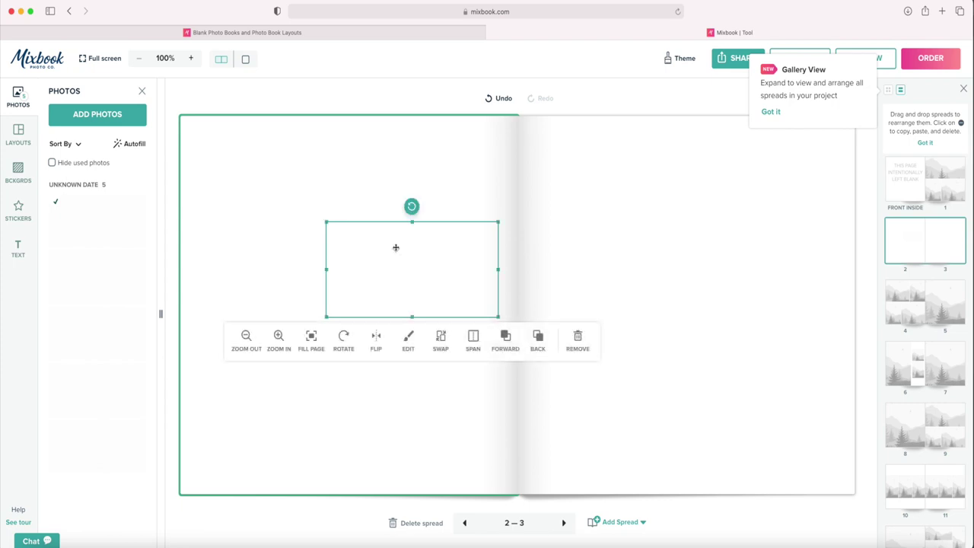
click(312, 339)
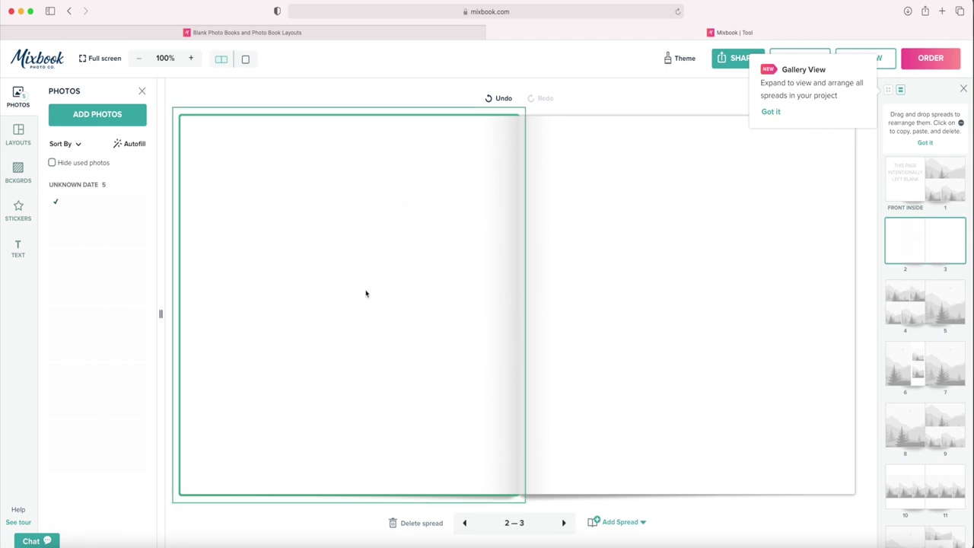
click(354, 190)
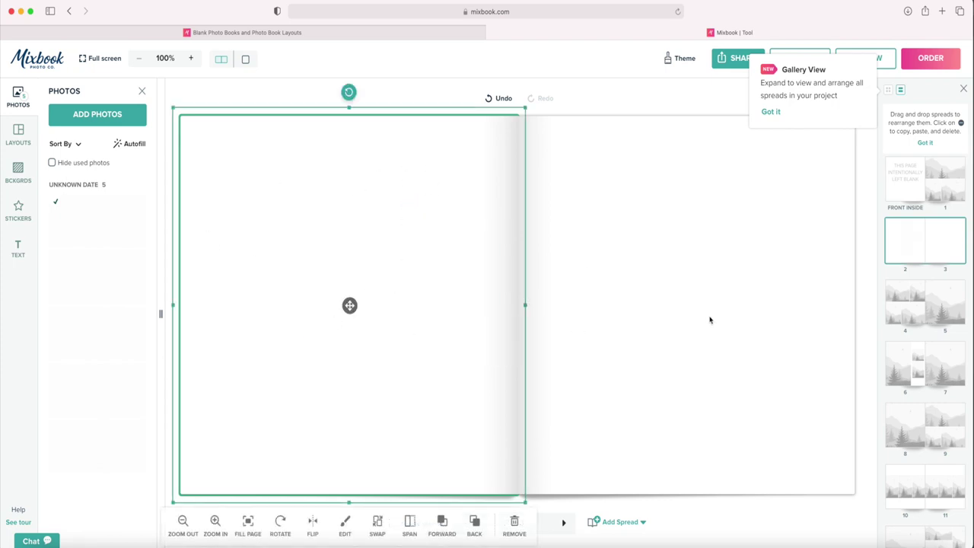
drag(527, 305, 862, 294)
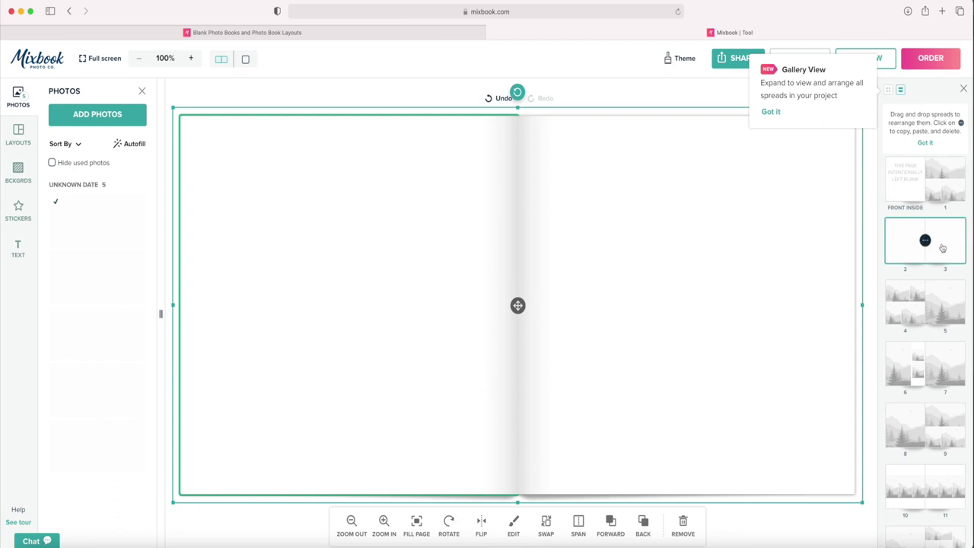
Look over the front inside spread and the front cover, and return to the spread on pages 2–3
click(947, 193)
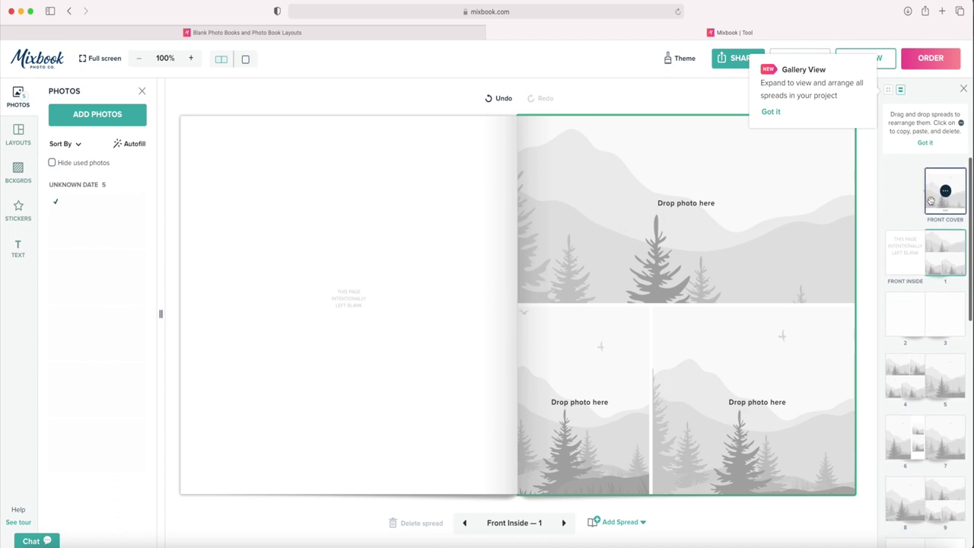
scroll(946, 191, up, 1)
click(945, 191)
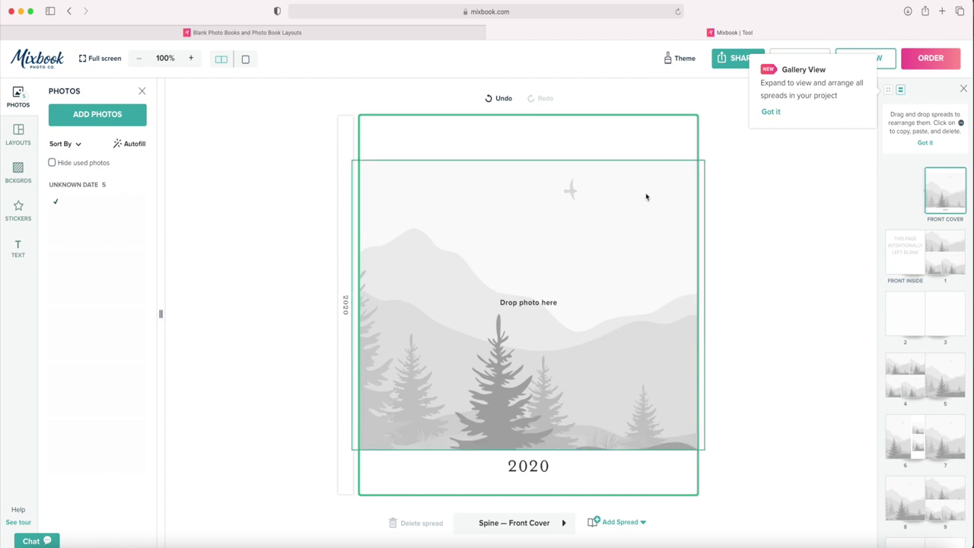
click(924, 312)
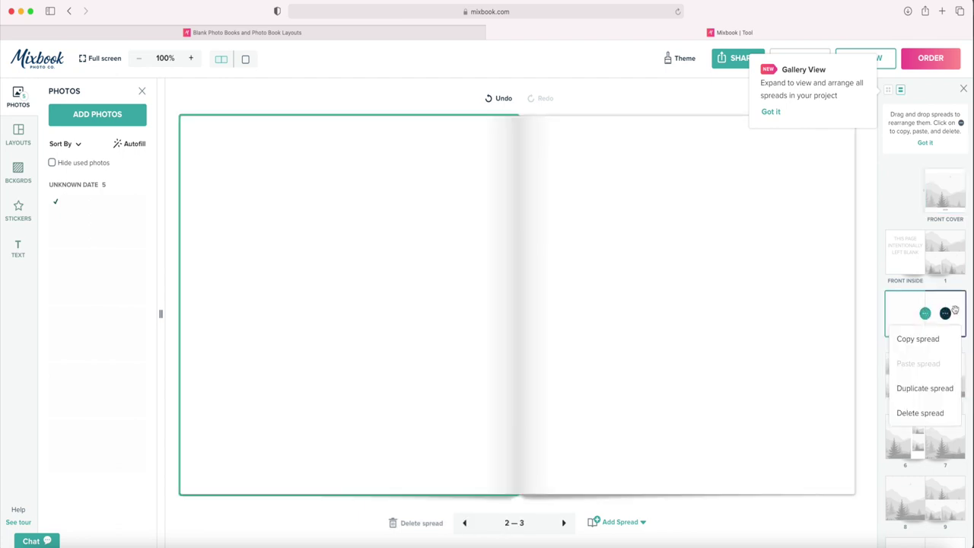
click(945, 313)
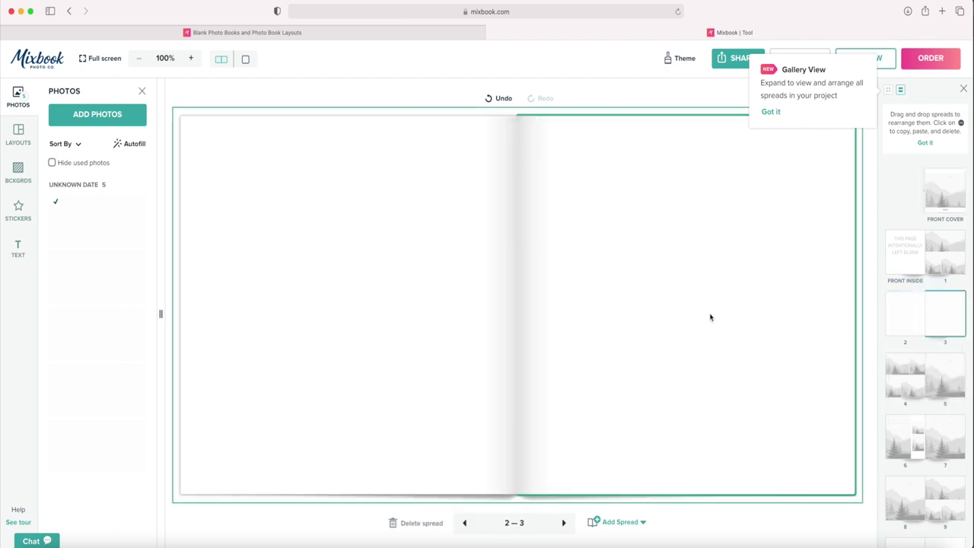